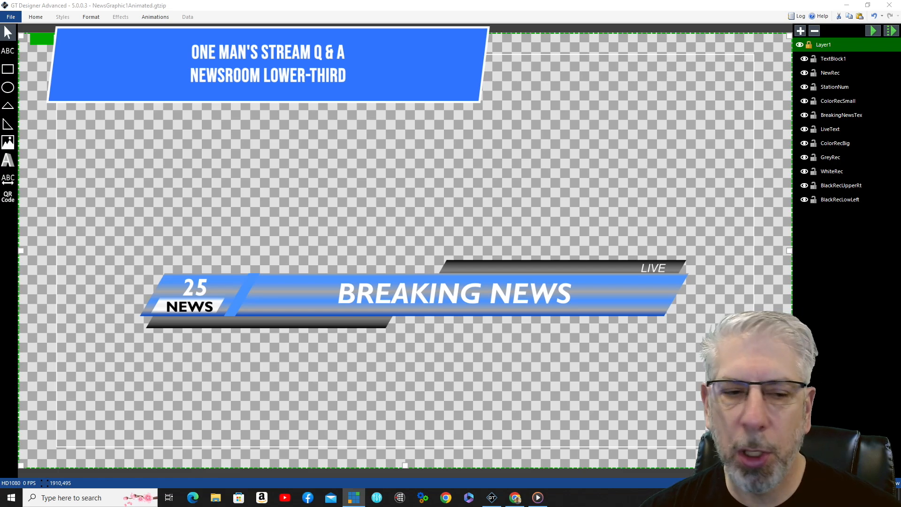
- Play the preview of the Breaking News lower third's transition-in animation
click(872, 30)
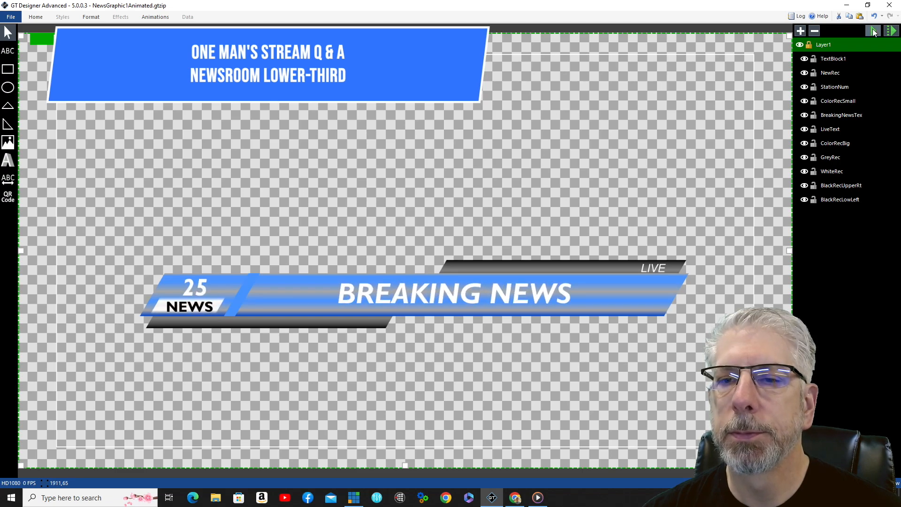
click(874, 30)
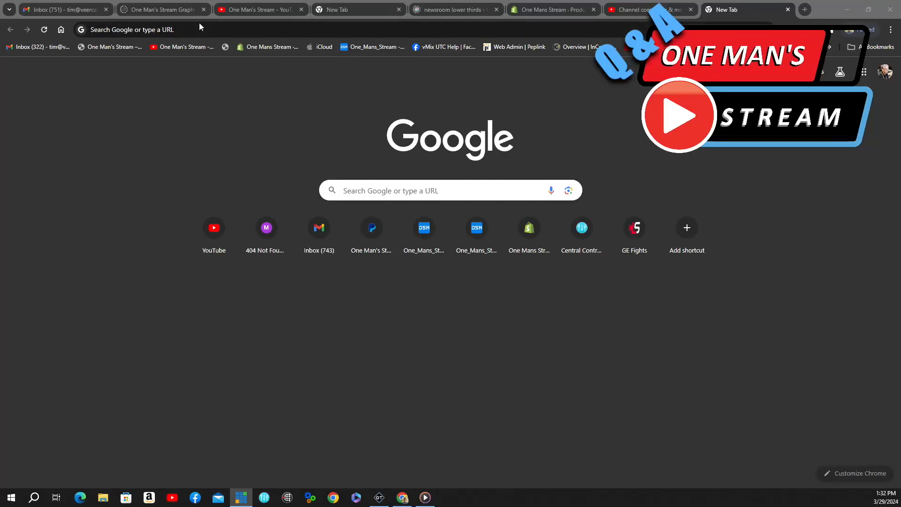
- Switch to Chrome, go to onemansstream.com and open the full product catalog
click(199, 28)
text(onemansst)
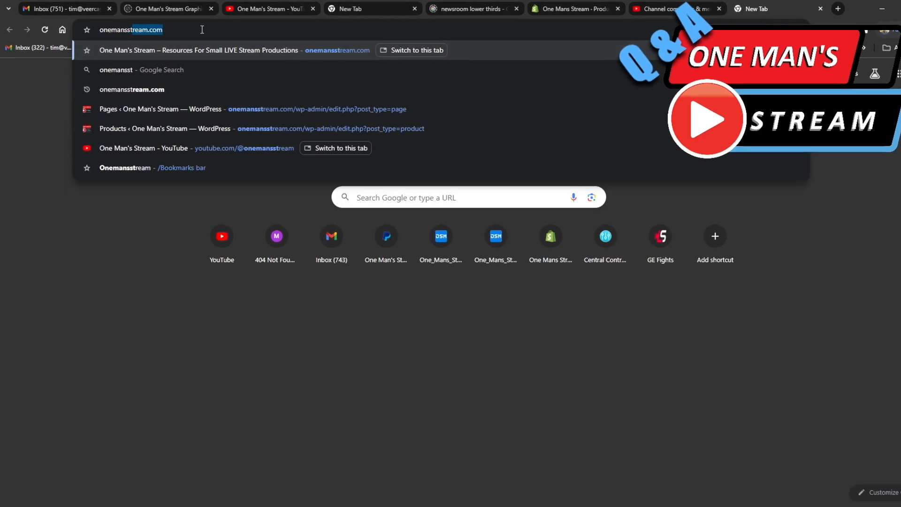
text(ream.com)
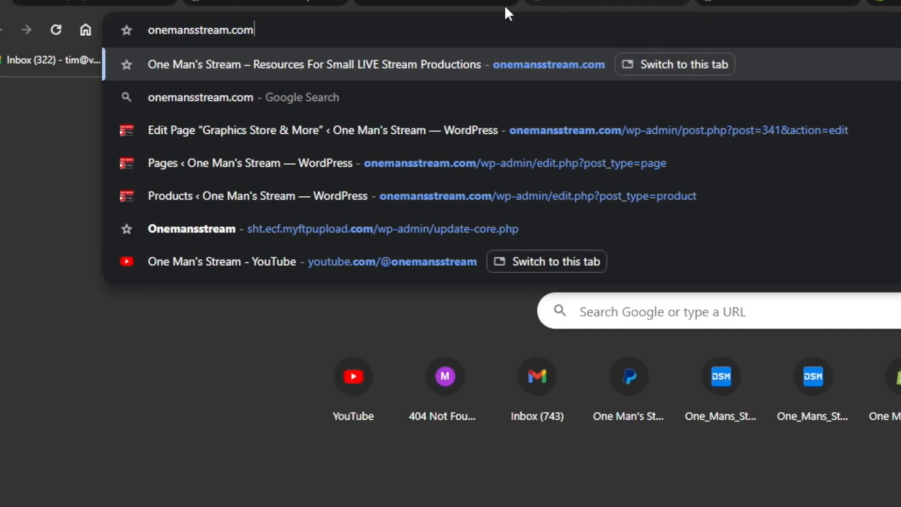
key(Return)
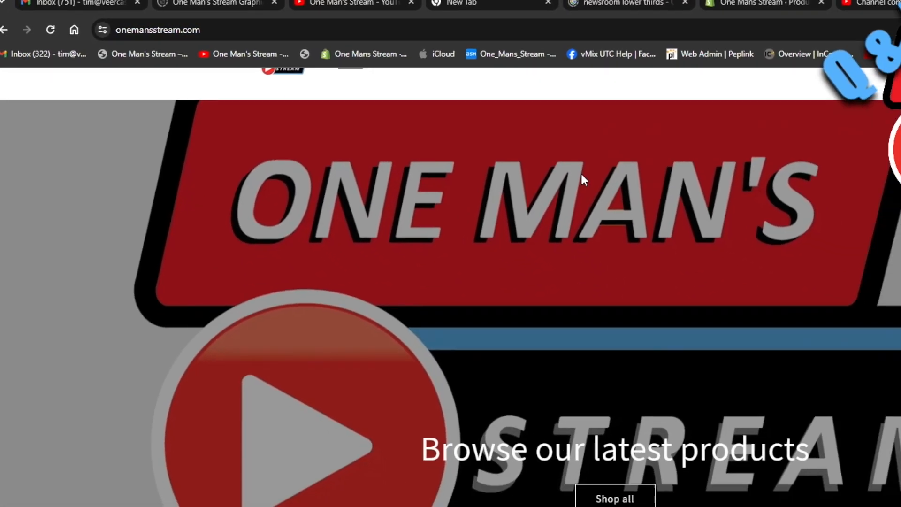
scroll(632, 381, down, 5)
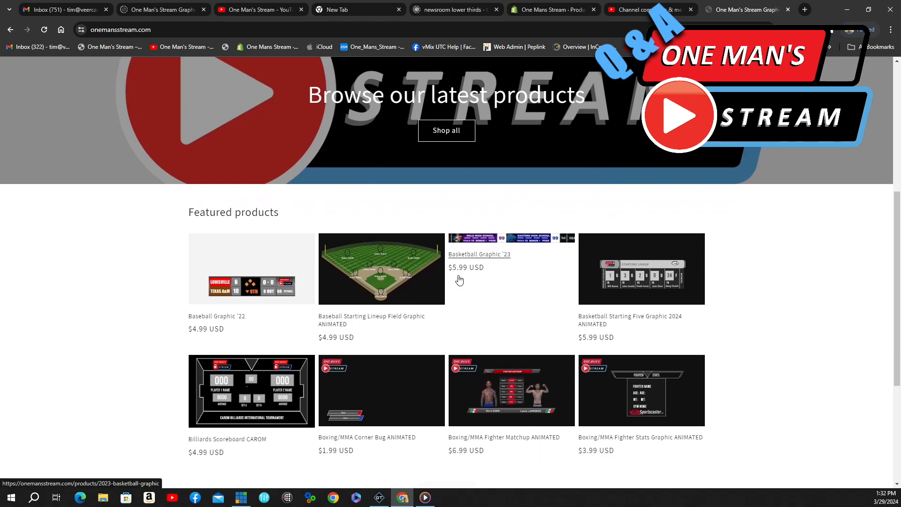
scroll(459, 280, down, 2)
click(459, 388)
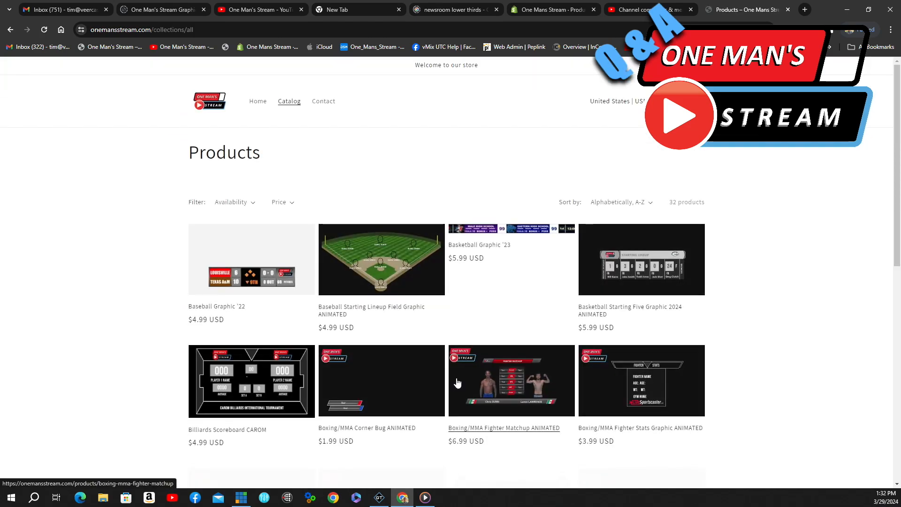
- View the Baseball Starting Lineup Field and Boxing/MMA Lower-Third with Images '23 products, and go to the catalog's second page
click(360, 244)
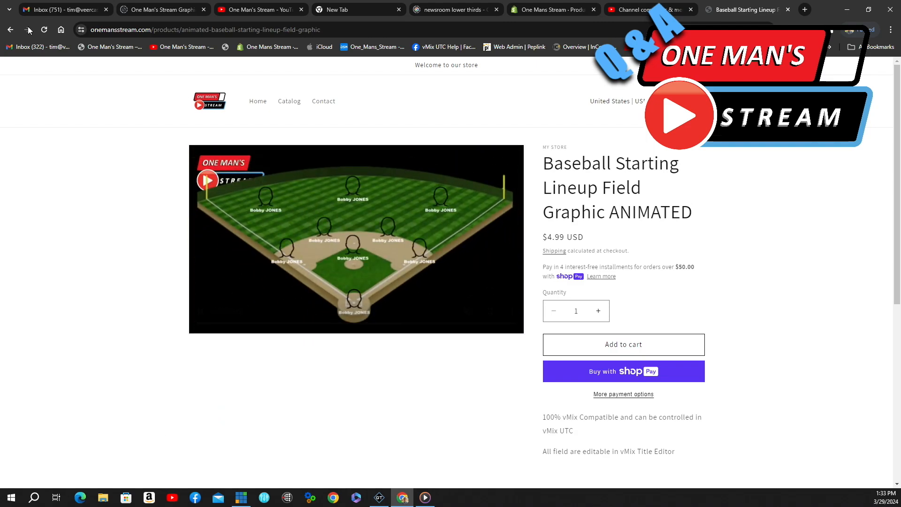
click(11, 30)
scroll(374, 297, down, 3)
click(684, 334)
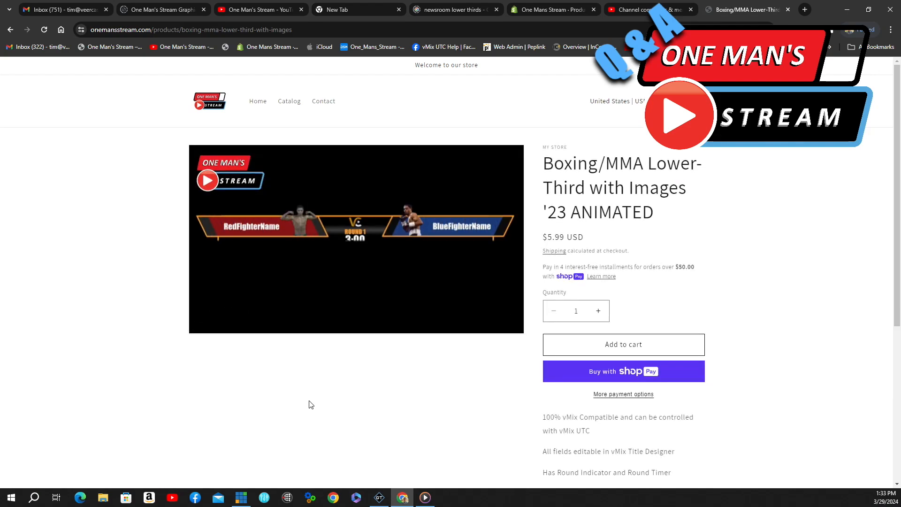
click(10, 30)
scroll(505, 276, down, 5)
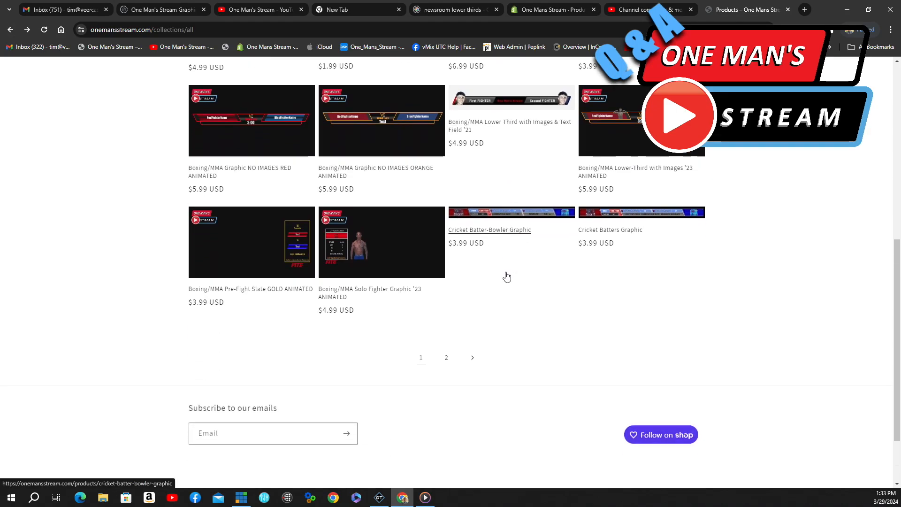
click(447, 357)
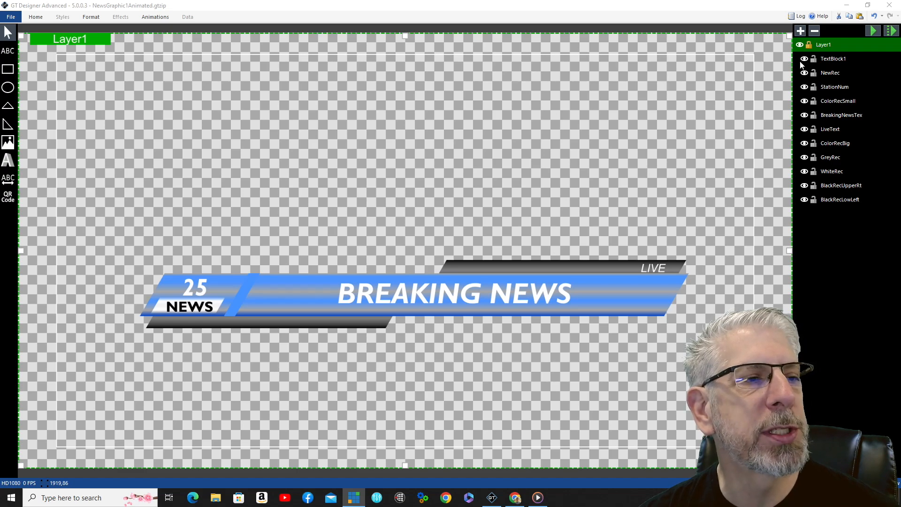
- In GT Designer, hide every object in Layer1 except WhiteRec
click(804, 59)
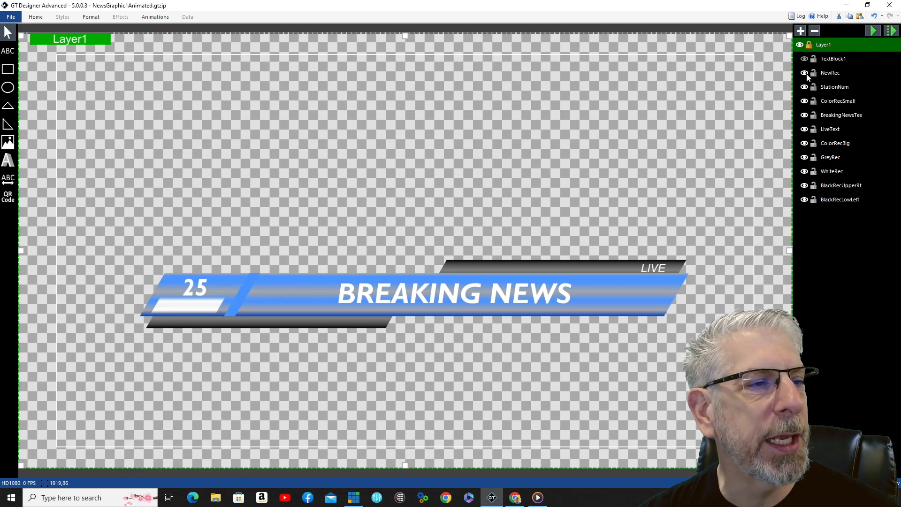
click(805, 73)
click(804, 88)
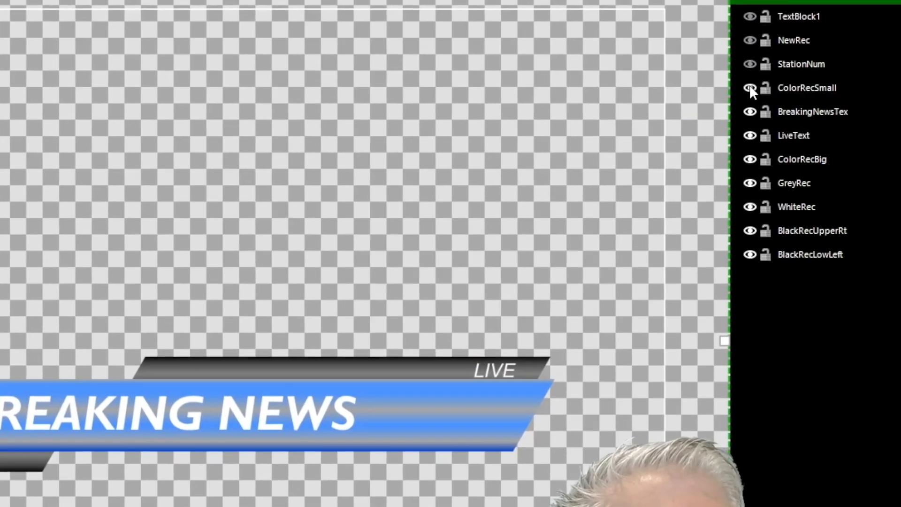
click(805, 102)
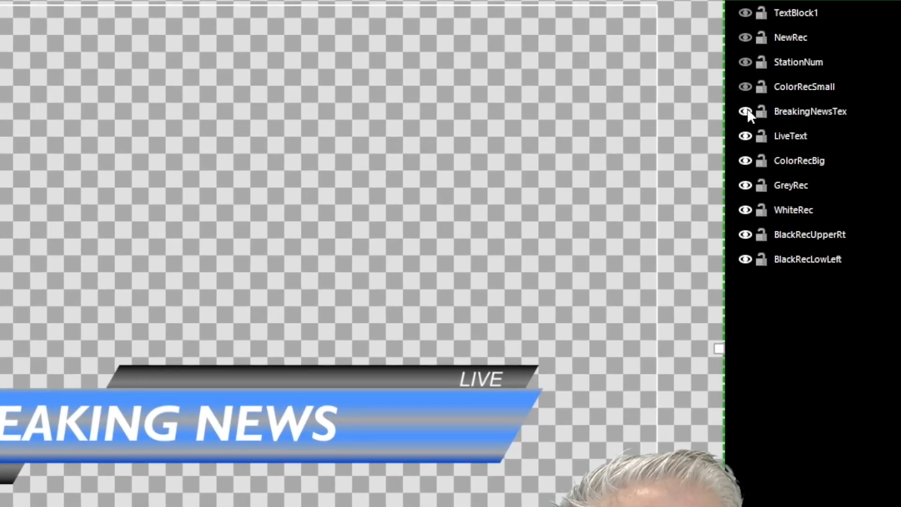
click(746, 111)
click(747, 136)
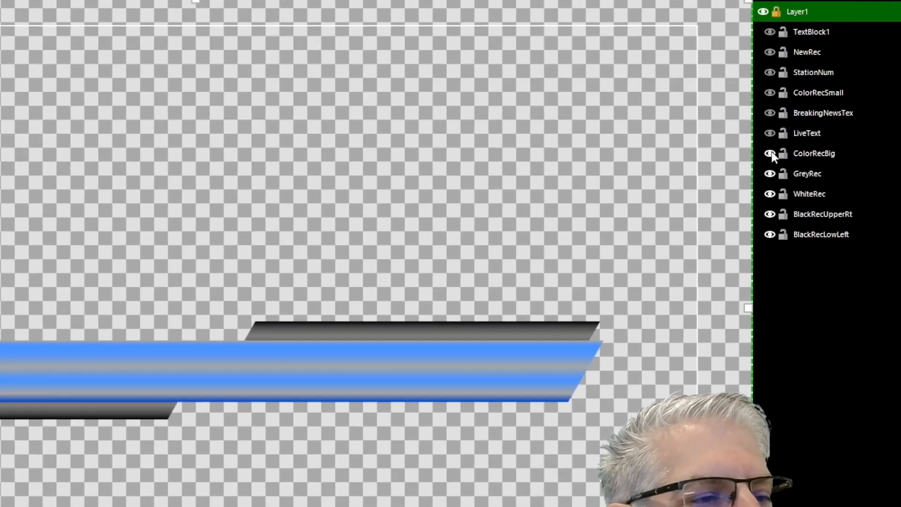
click(746, 161)
click(746, 185)
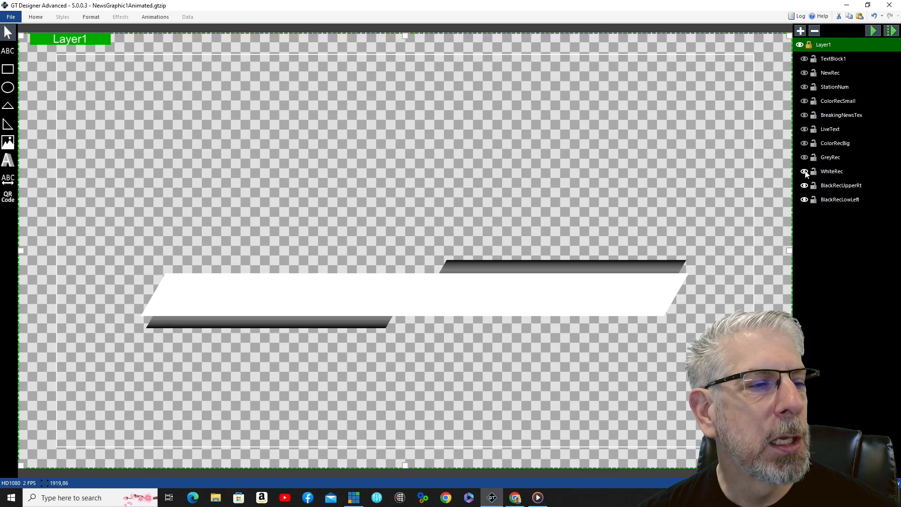
click(805, 172)
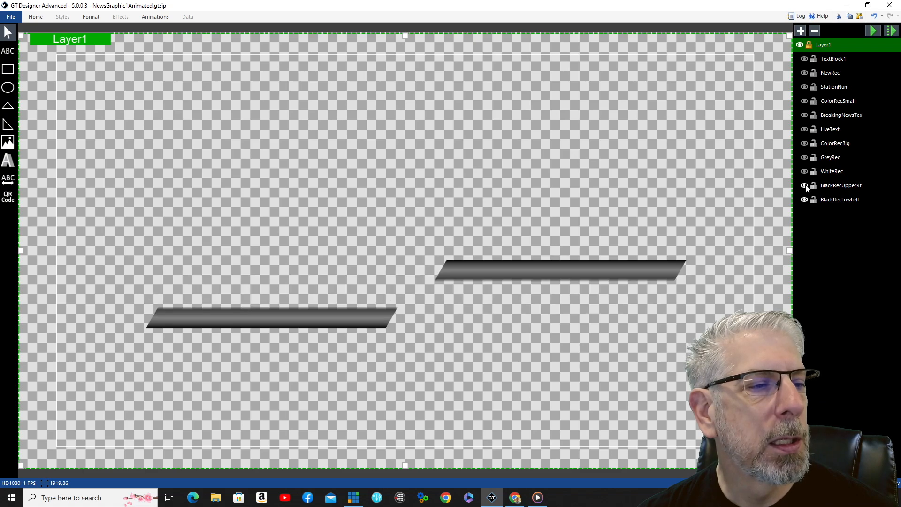
click(804, 185)
click(805, 199)
click(805, 172)
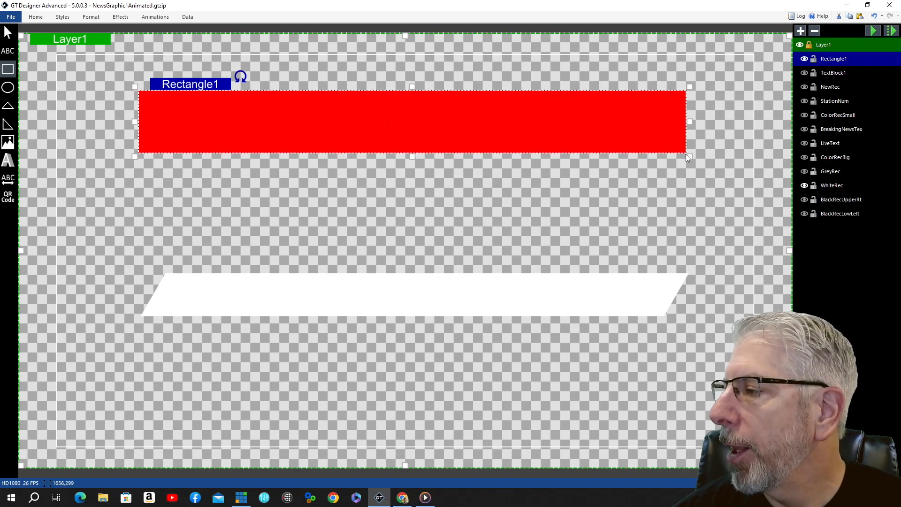
- Draw a wide red rectangle above WhiteRec, slightly reduce its height, and set its X skew to 30
drag(686, 154, 686, 149)
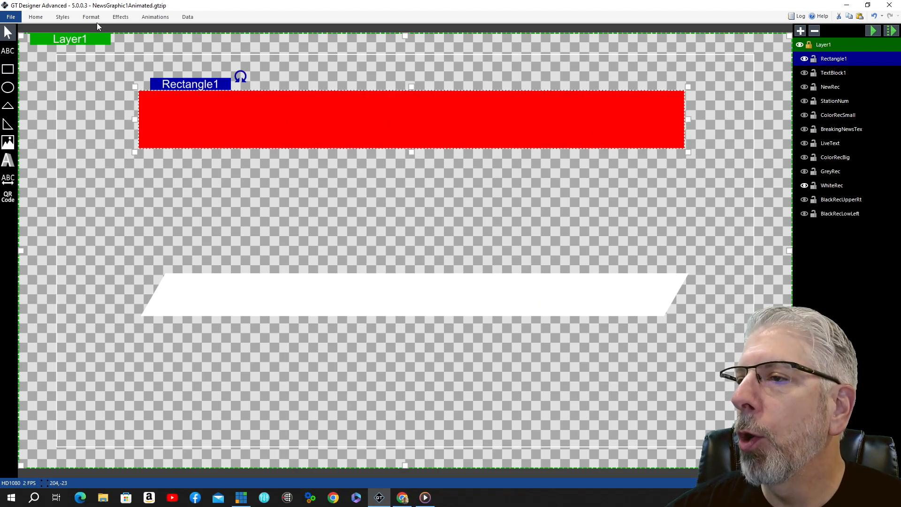
click(121, 16)
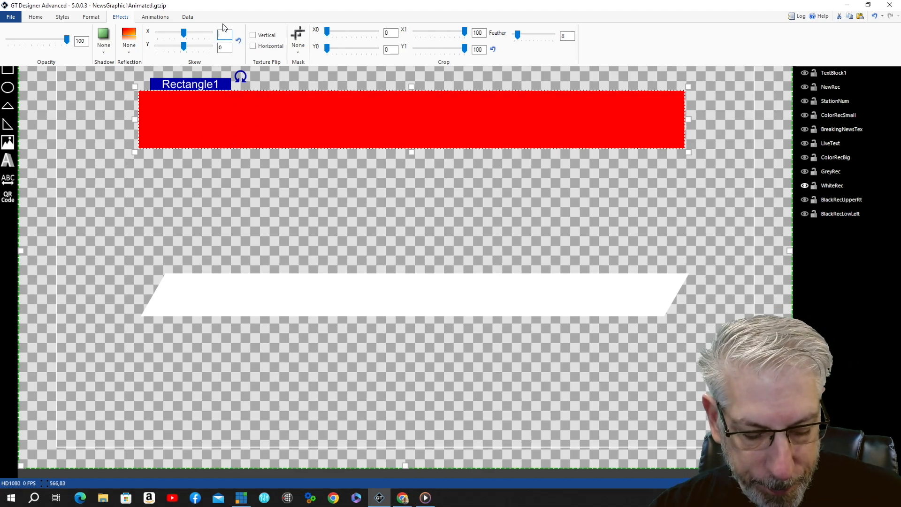
text(30)
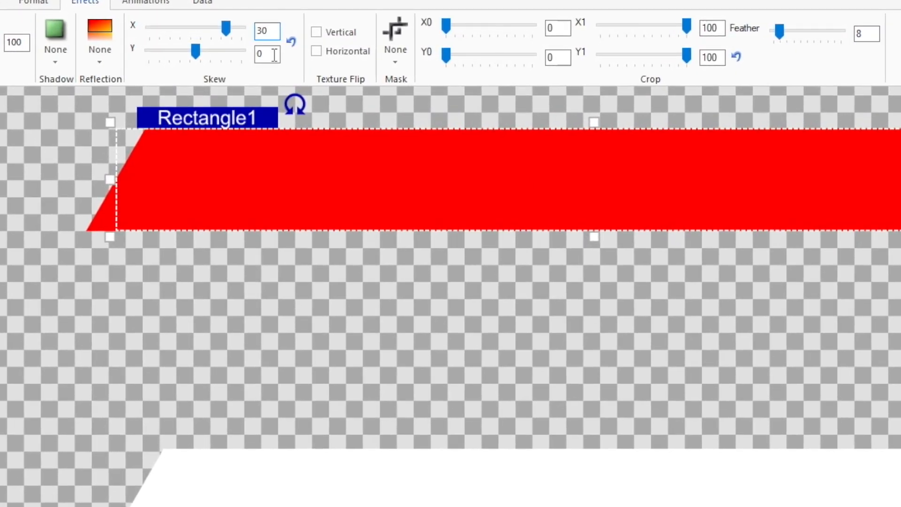
click(207, 306)
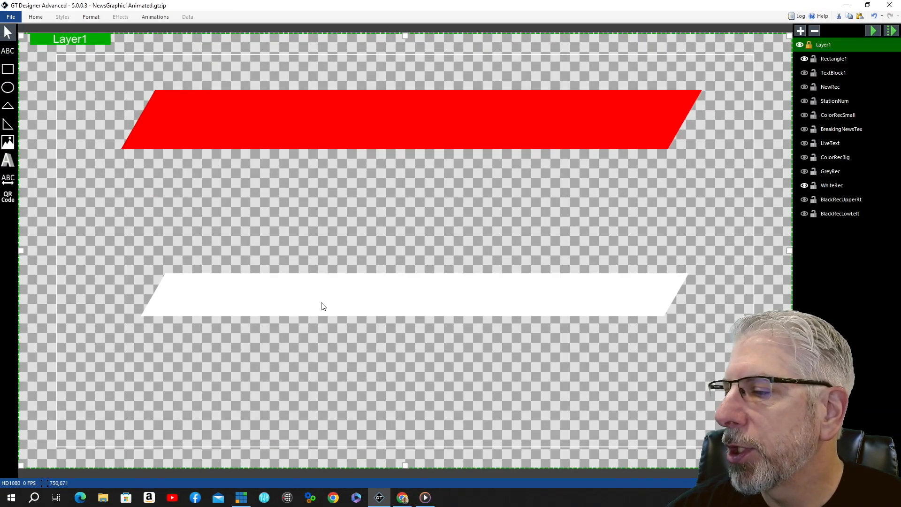
- Check WhiteRec's transition settings and give the red rectangle a Reveal effect for TransitionIn
click(323, 306)
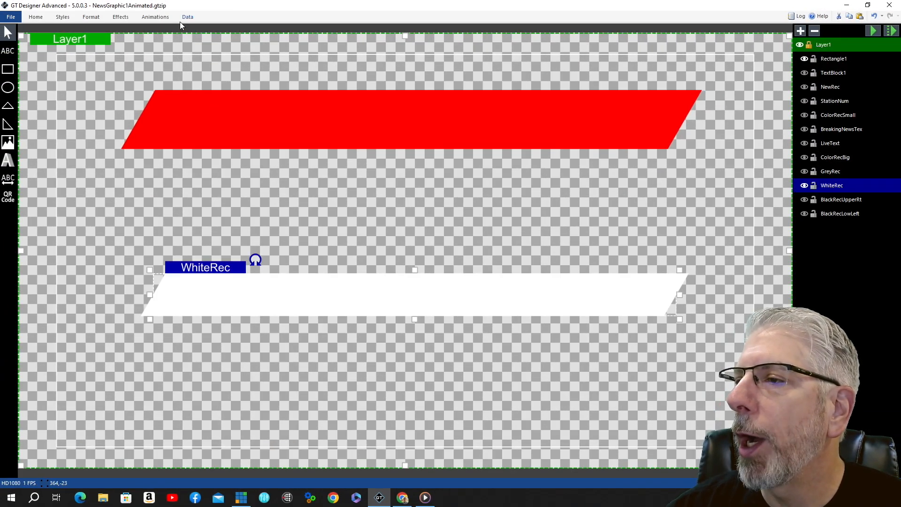
click(156, 17)
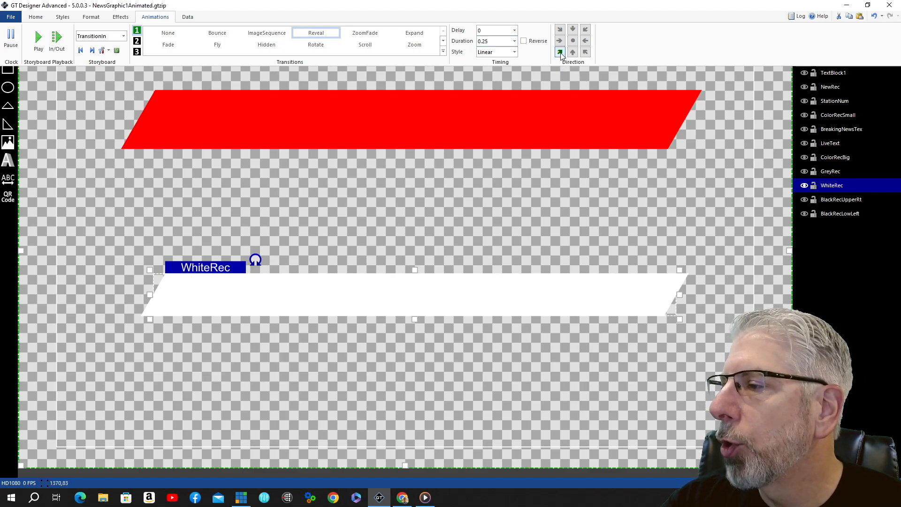
click(324, 120)
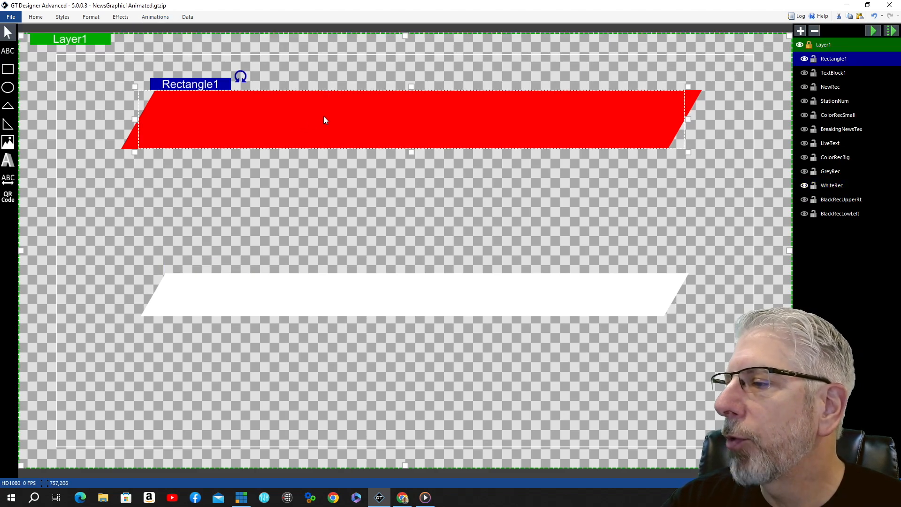
click(157, 18)
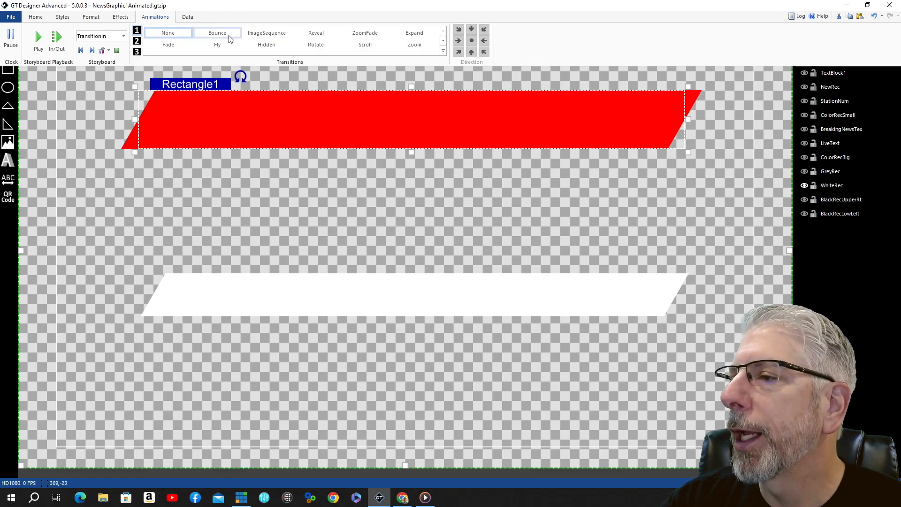
click(323, 35)
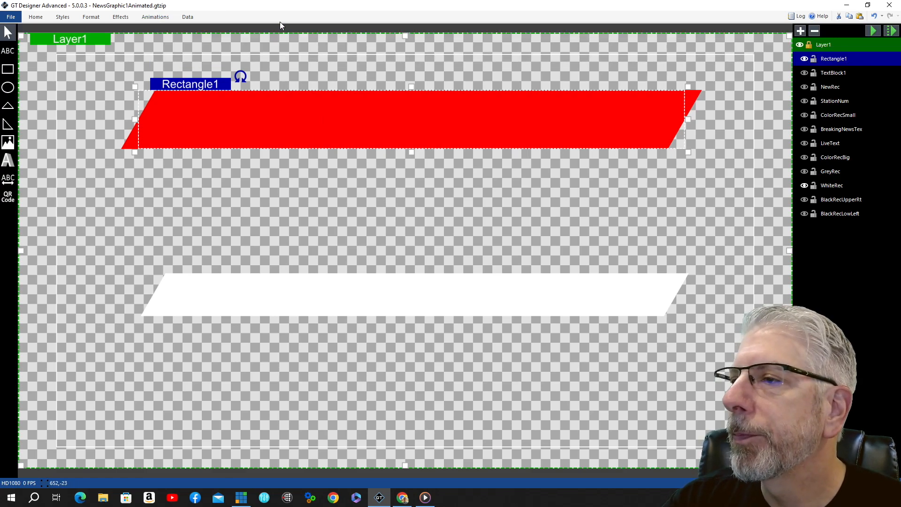
- Set the red rectangle's Reveal duration to 0.25 and its direction diagonally up to the right
click(161, 17)
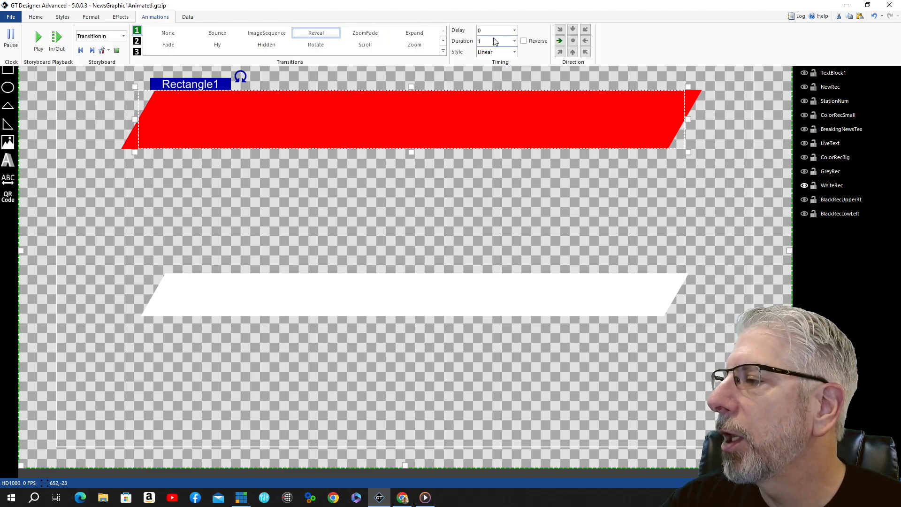
click(516, 42)
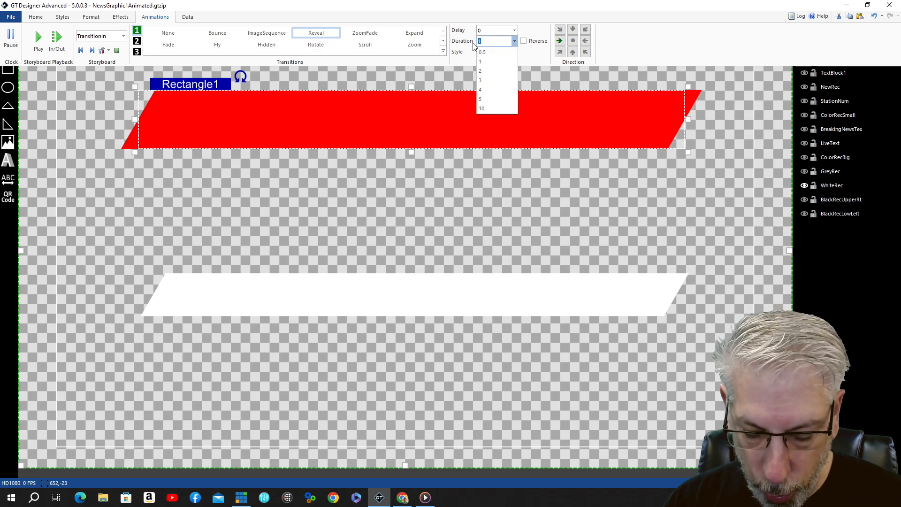
text(0.2)
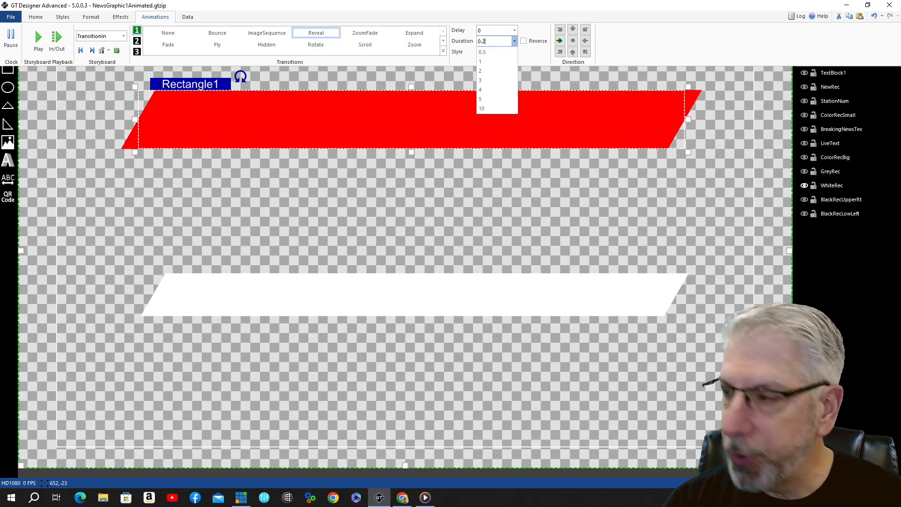
text(5)
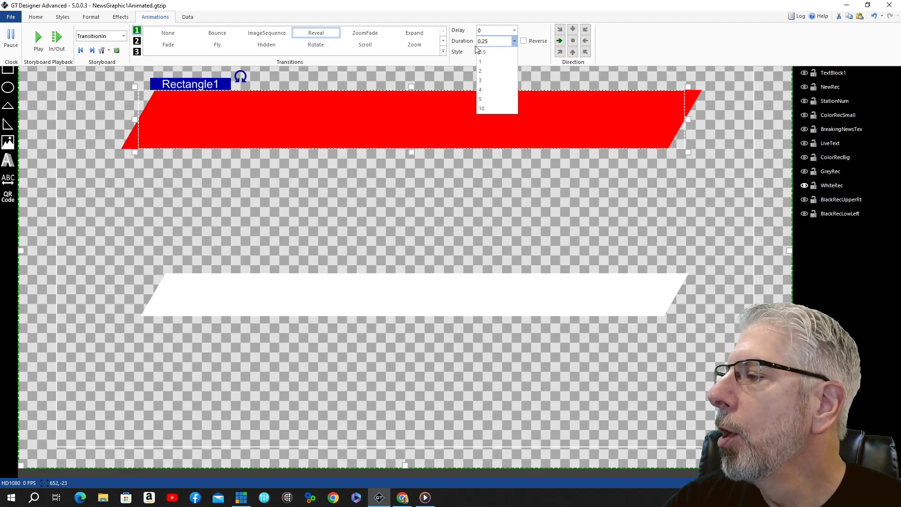
key(Return)
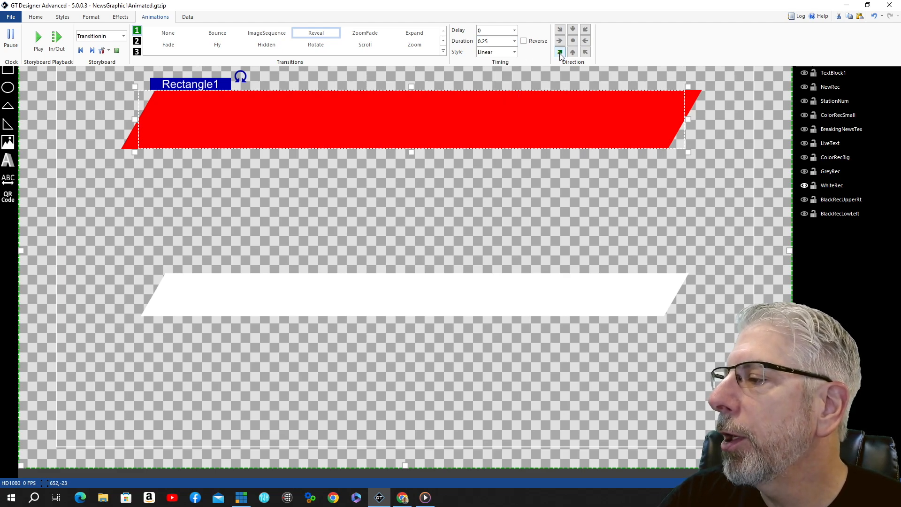
click(560, 53)
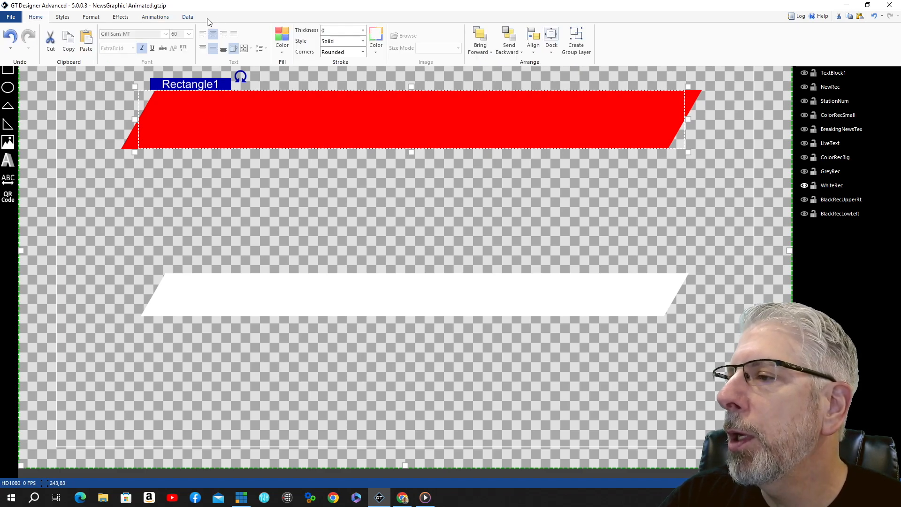
- Change the red rectangle's fill color to white
click(284, 51)
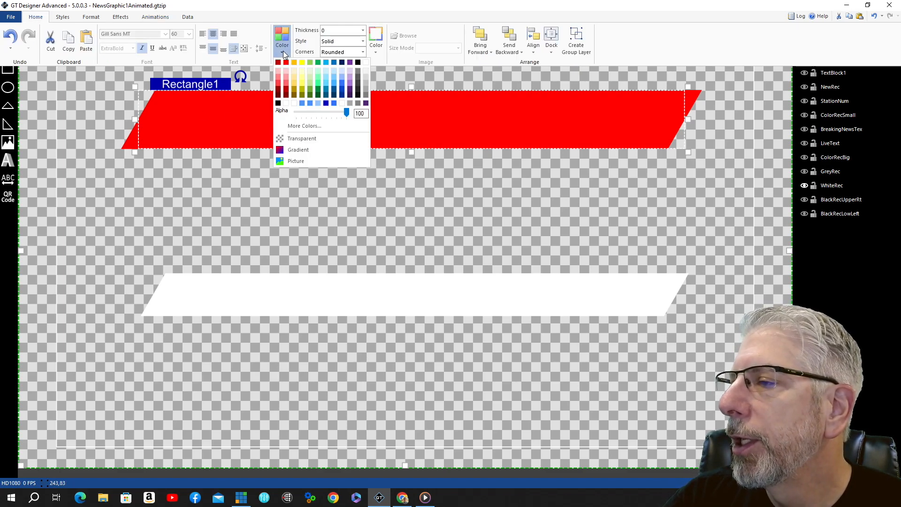
click(367, 62)
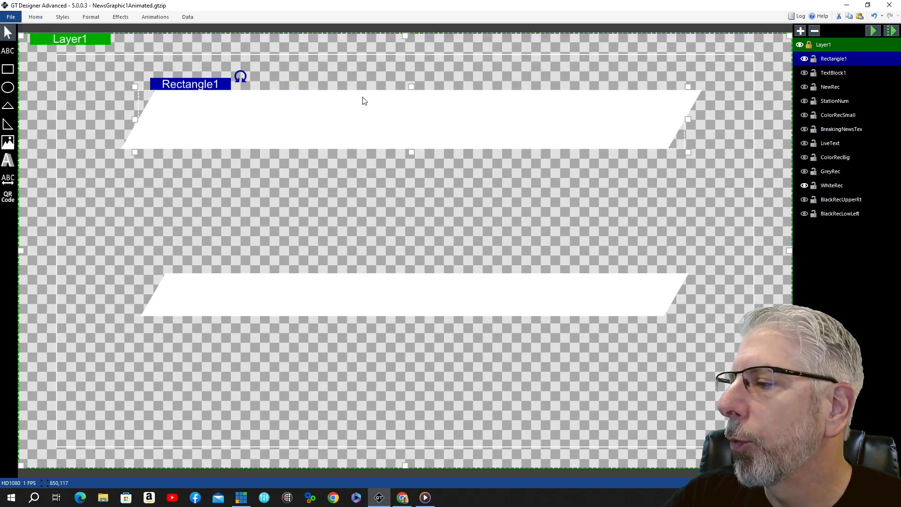
- Preview the transition-in animation and move the upper white rectangle slightly lower on the canvas
click(873, 31)
click(873, 30)
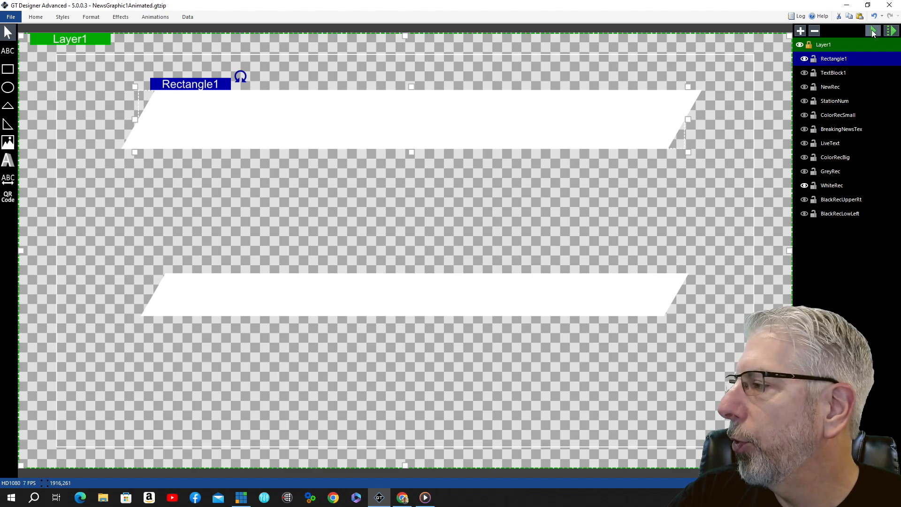
click(873, 31)
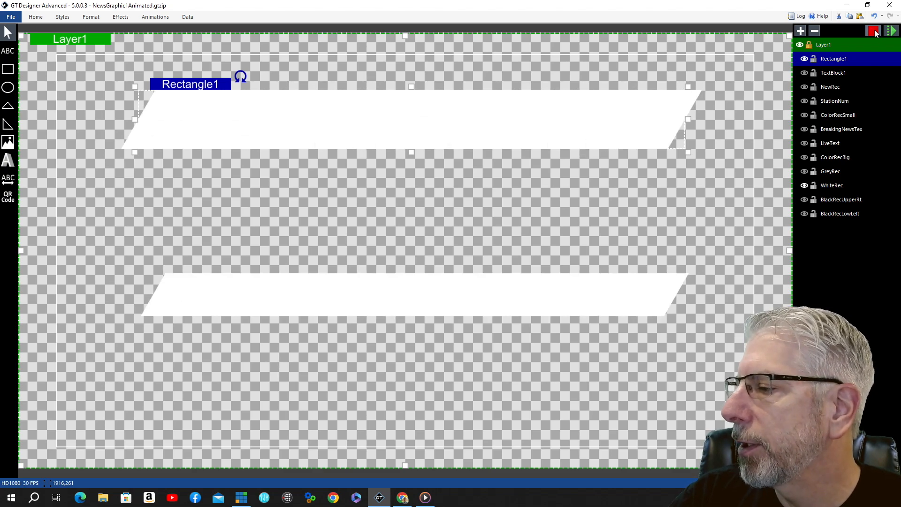
click(874, 31)
drag(372, 115, 386, 143)
click(465, 195)
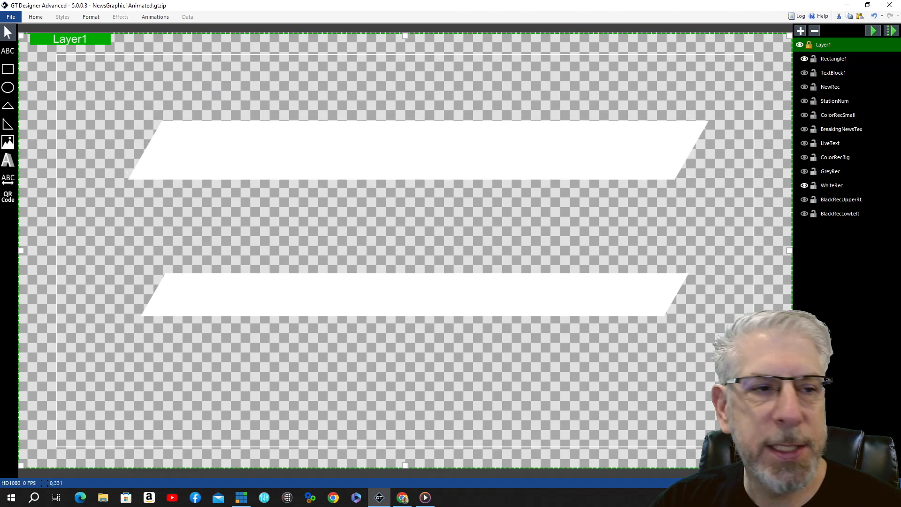
- Make the GreyRec object visible and rename it BlueGreyRec
click(805, 173)
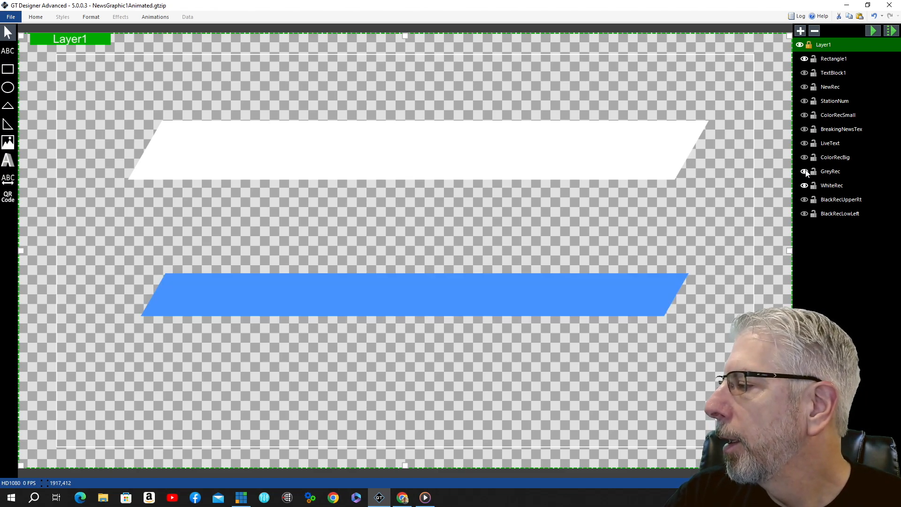
double_click(843, 170)
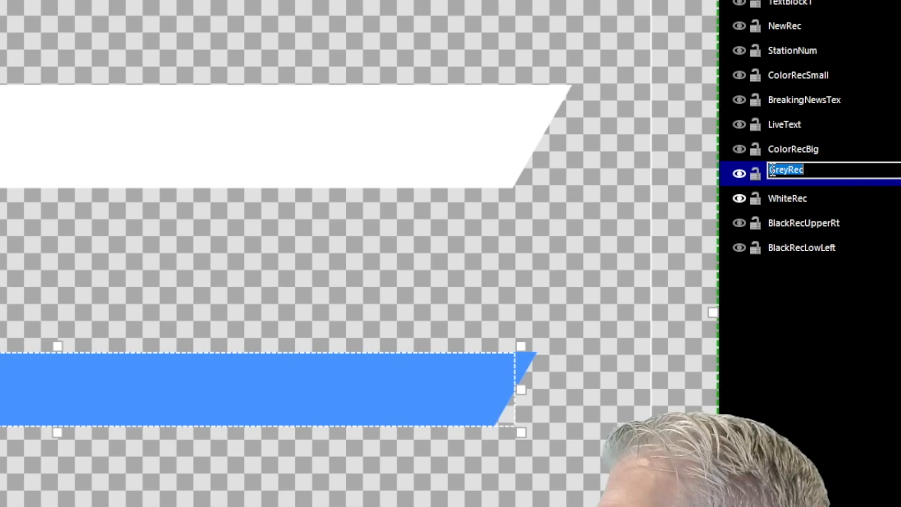
click(770, 170)
text(Blue)
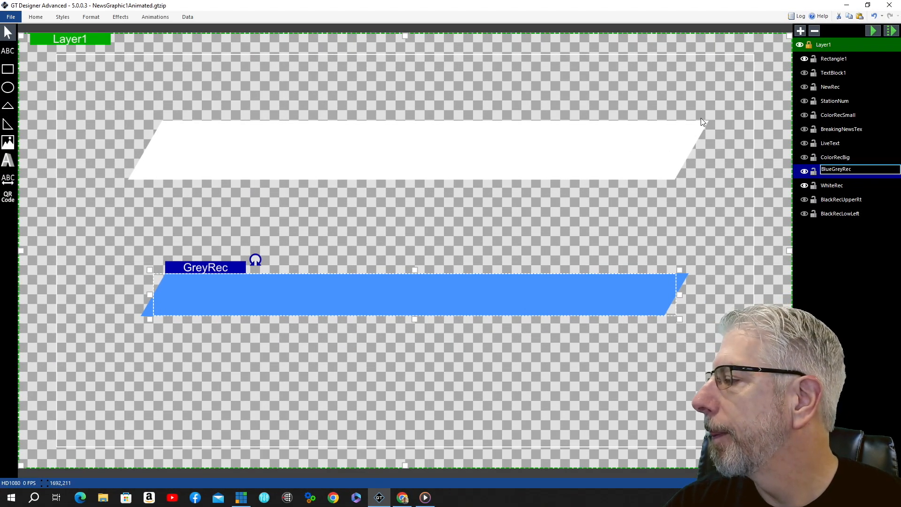
click(855, 186)
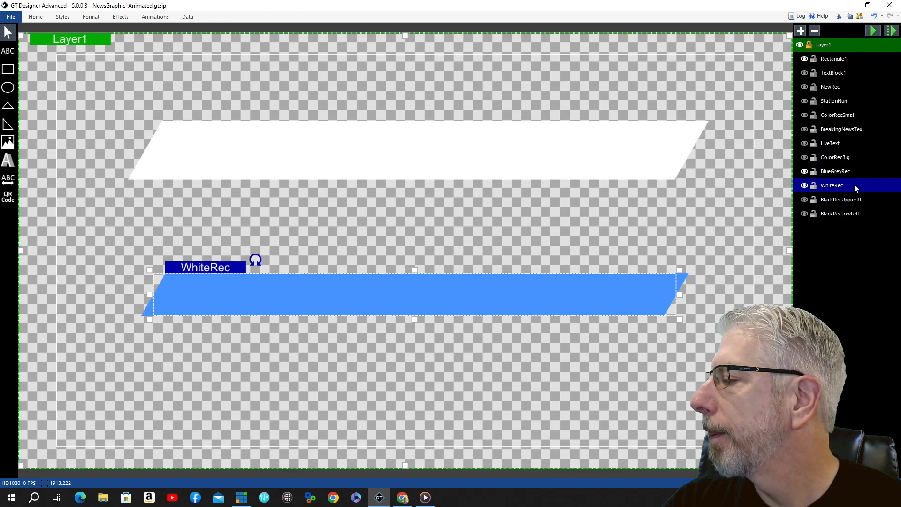
click(842, 172)
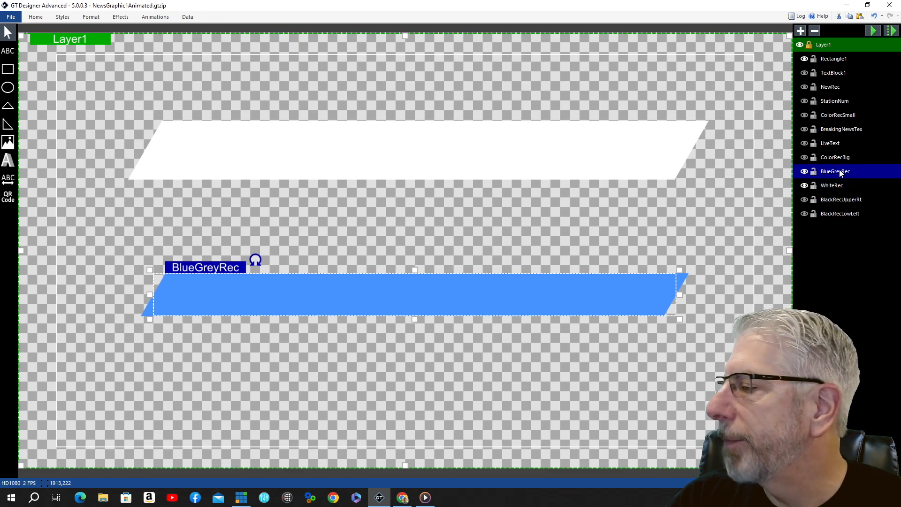
- Duplicate the upper white rectangle, Rectangle1, in place
click(343, 134)
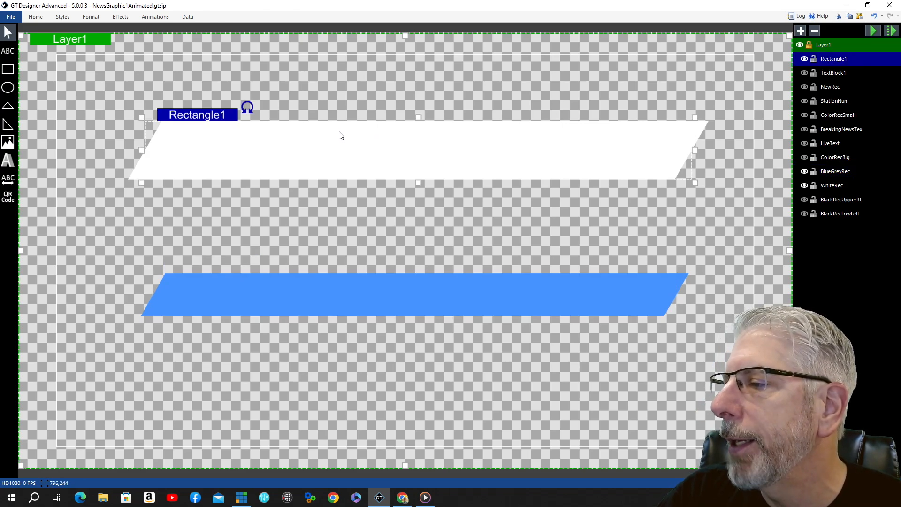
right_click(340, 133)
click(367, 147)
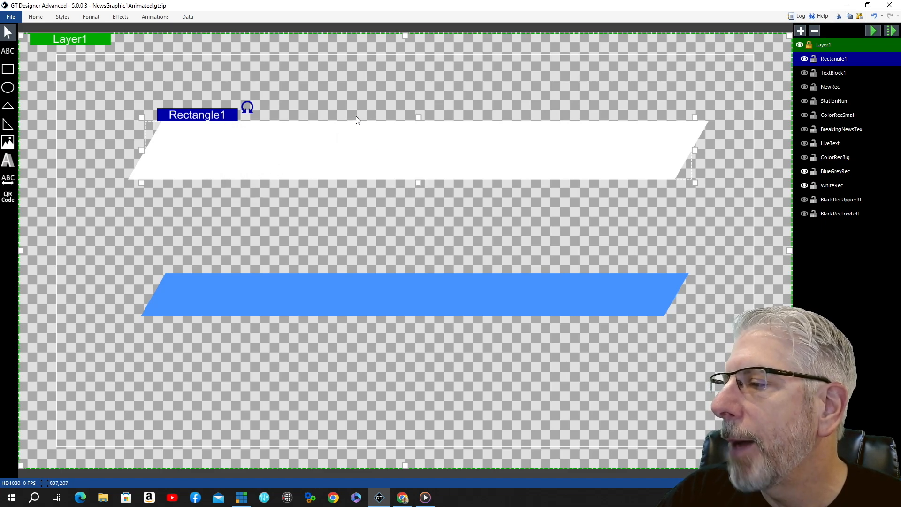
right_click(352, 126)
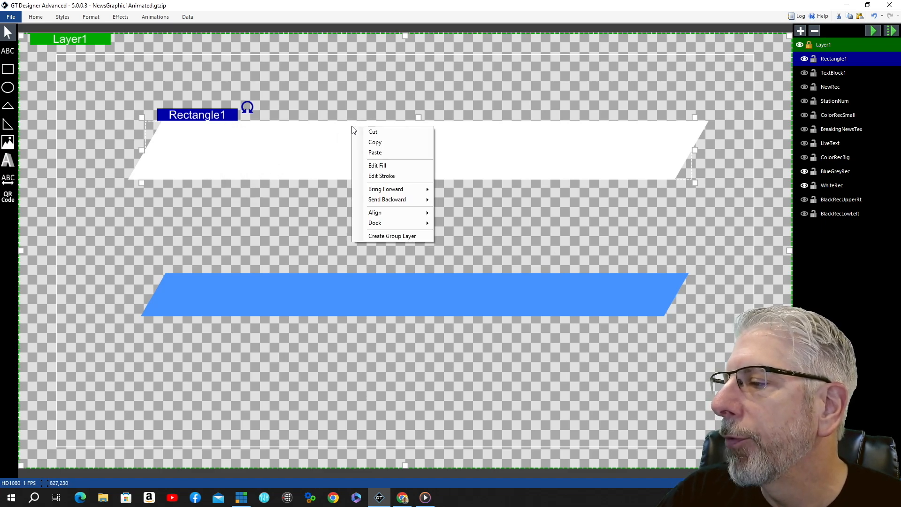
click(370, 154)
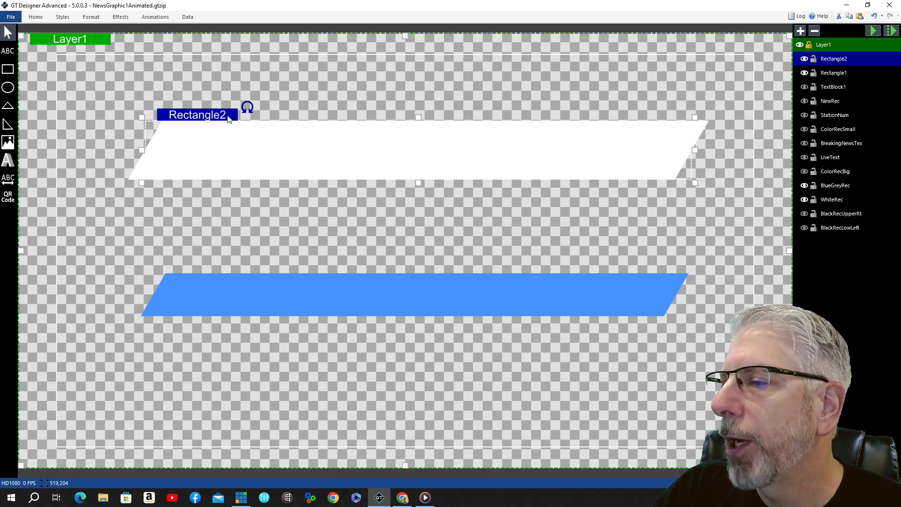
- Change the duplicated rectangle's fill color to light blue
click(40, 18)
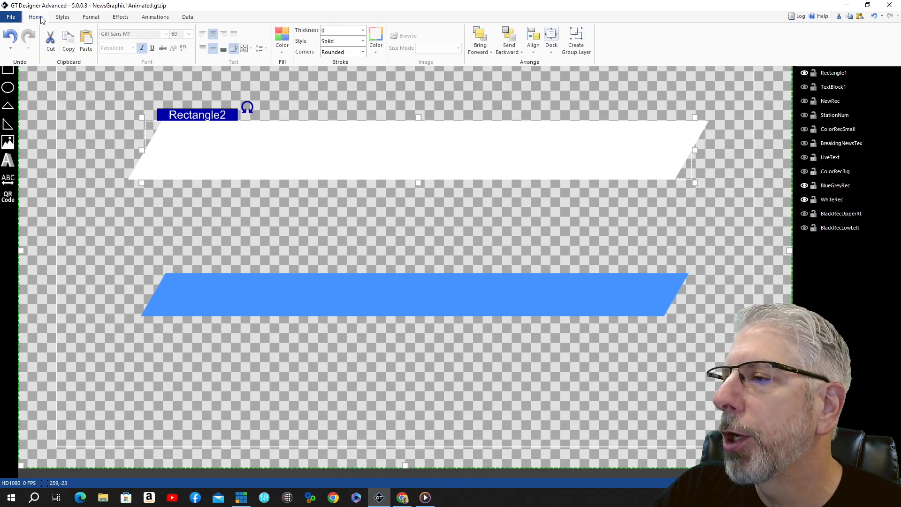
click(283, 54)
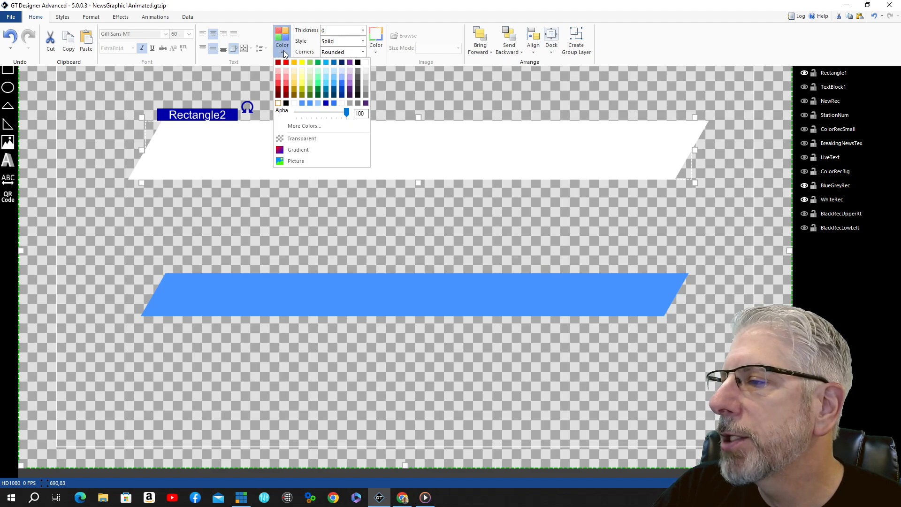
click(326, 71)
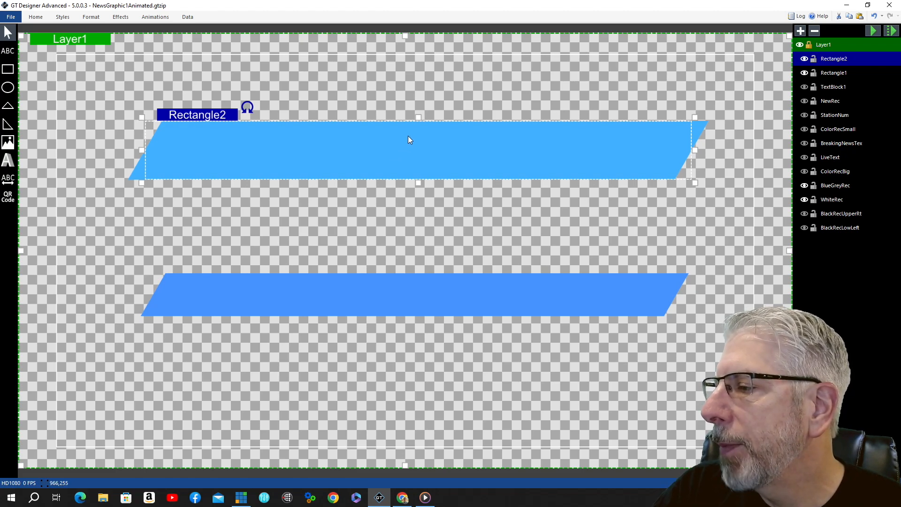
- Check BlueGreyRec's transition settings and set the light blue rectangle's Reveal delay to 0.25
click(408, 297)
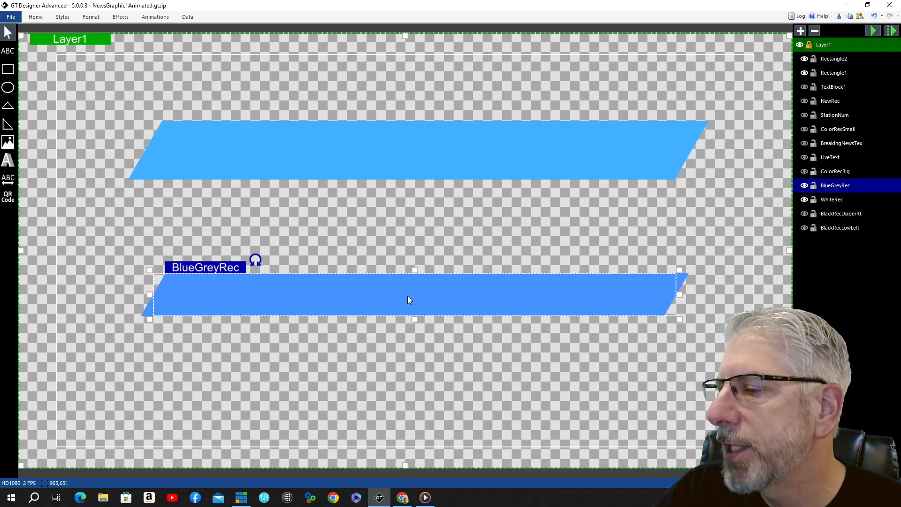
click(165, 18)
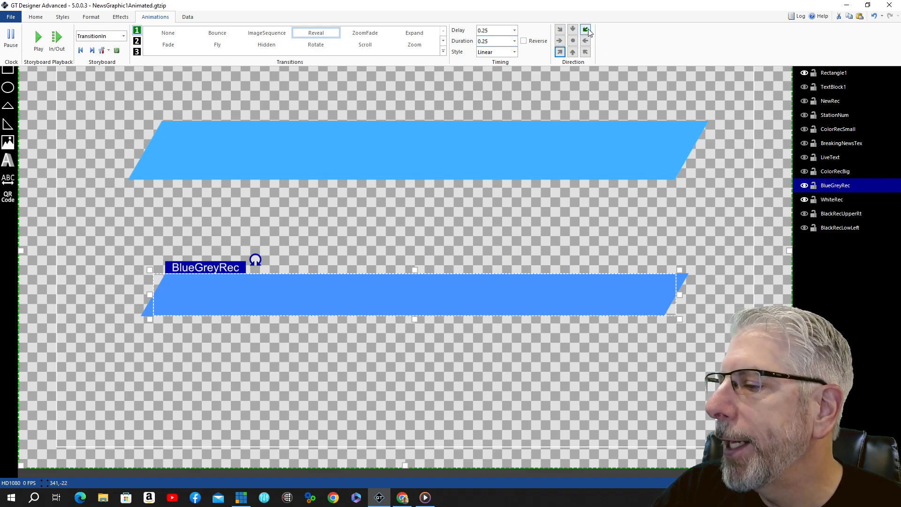
click(404, 137)
click(159, 18)
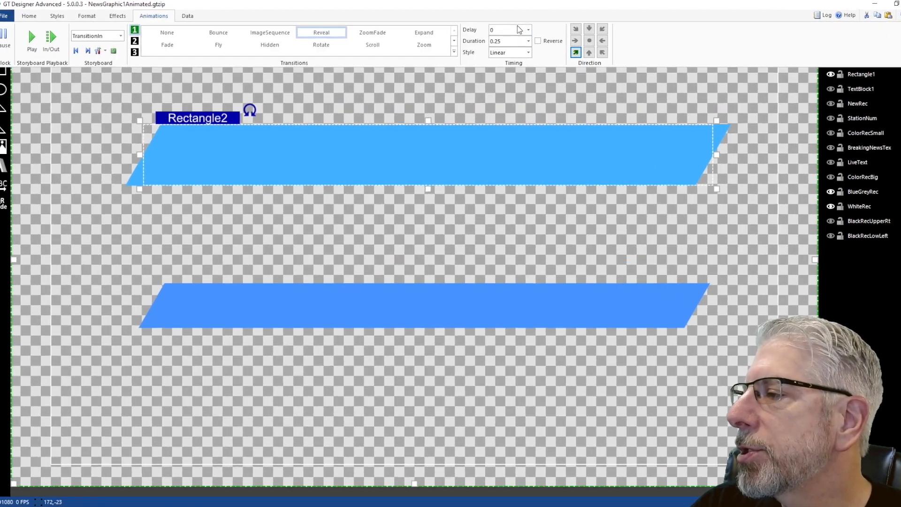
double_click(492, 30)
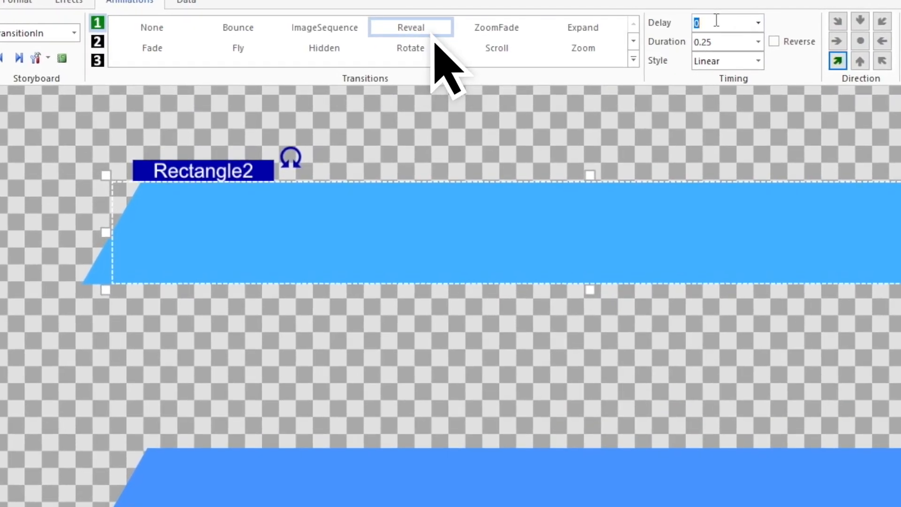
text(0.5)
text(25)
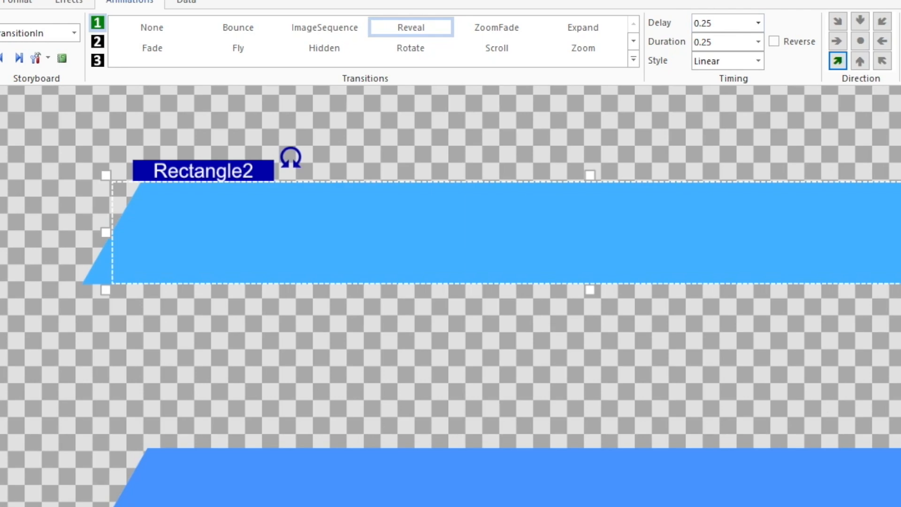
- Set the light blue rectangle's Reveal direction diagonally down to the left and preview the transition-in animation
click(732, 41)
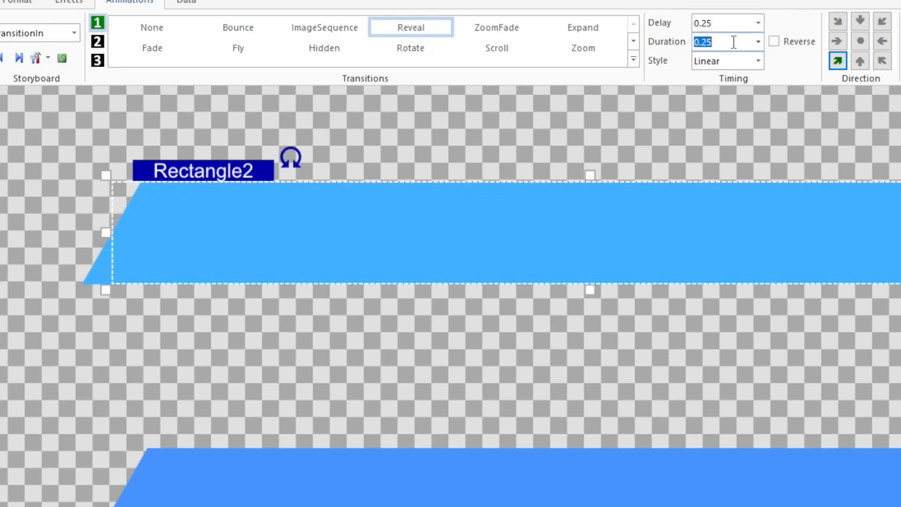
click(884, 23)
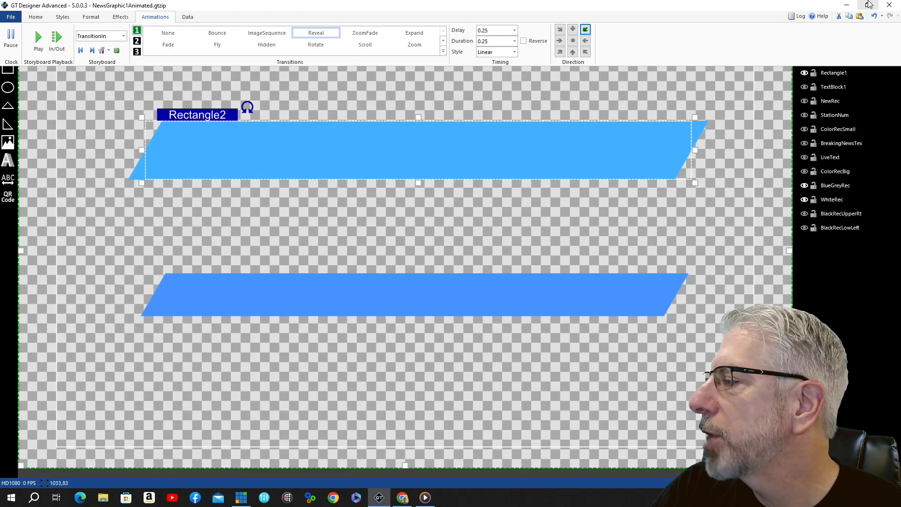
click(723, 6)
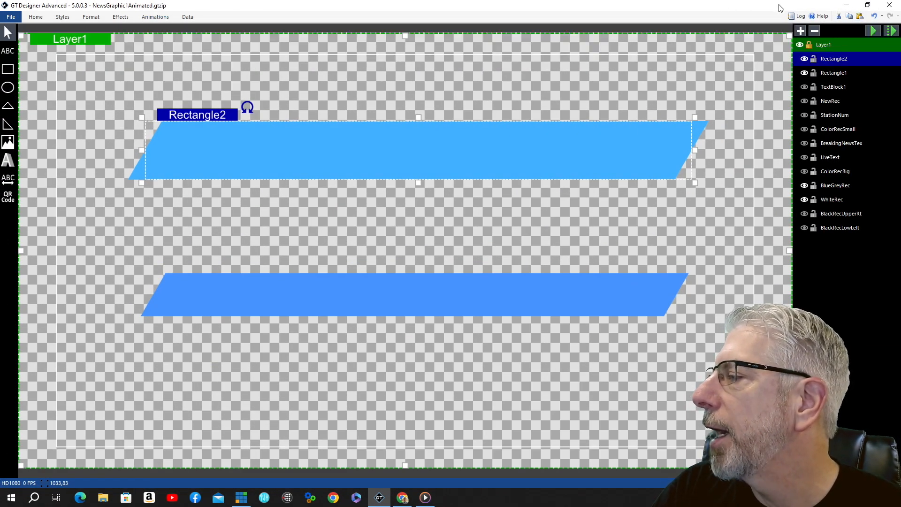
click(872, 31)
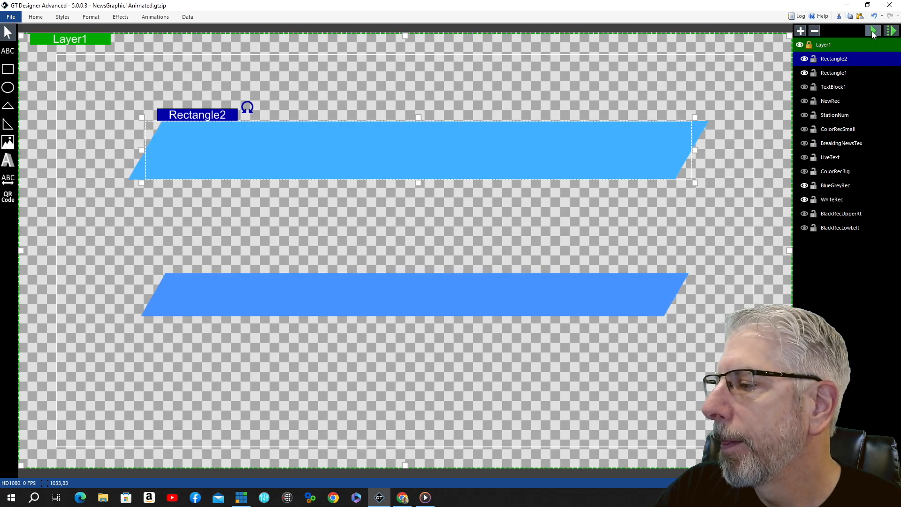
click(872, 31)
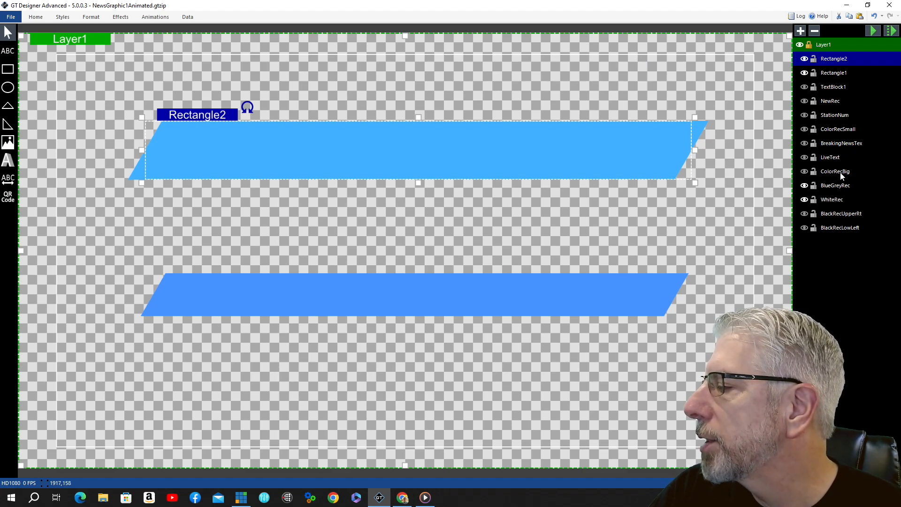
- Make ColorRecBig visible and duplicate the light blue rectangle in place
click(805, 172)
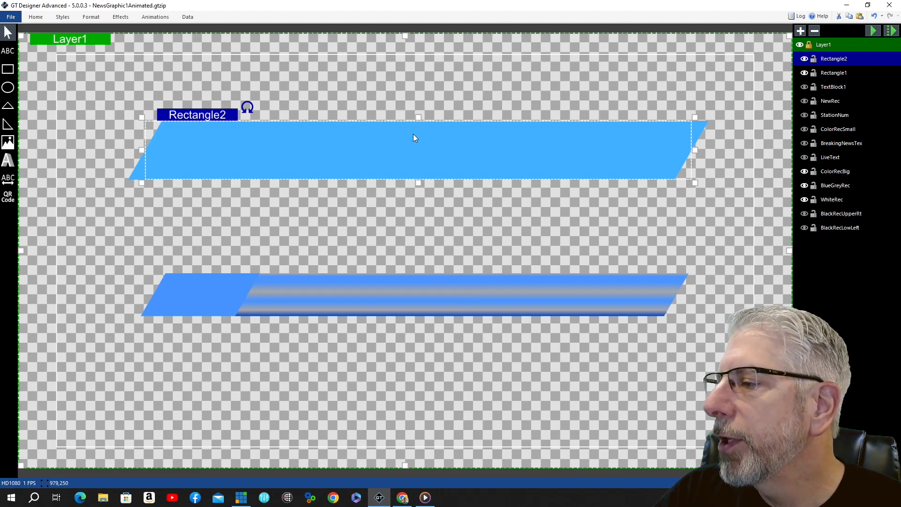
right_click(215, 116)
click(241, 136)
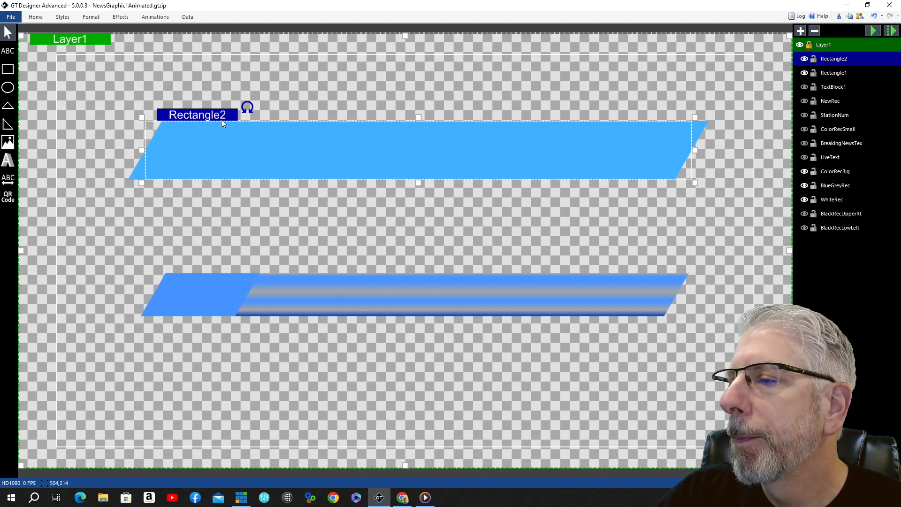
right_click(223, 118)
click(242, 140)
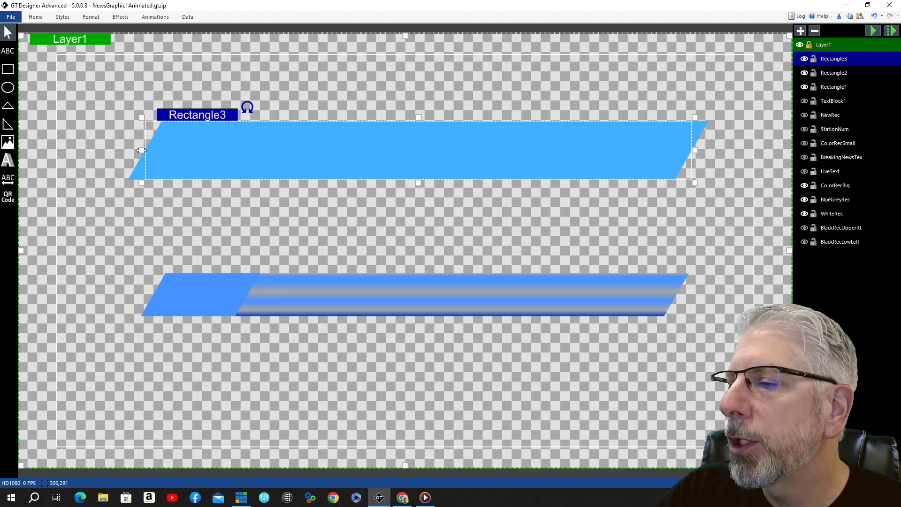
- Shorten the duplicated light blue rectangle from its left end and start a gradient fill for it
drag(141, 150, 270, 149)
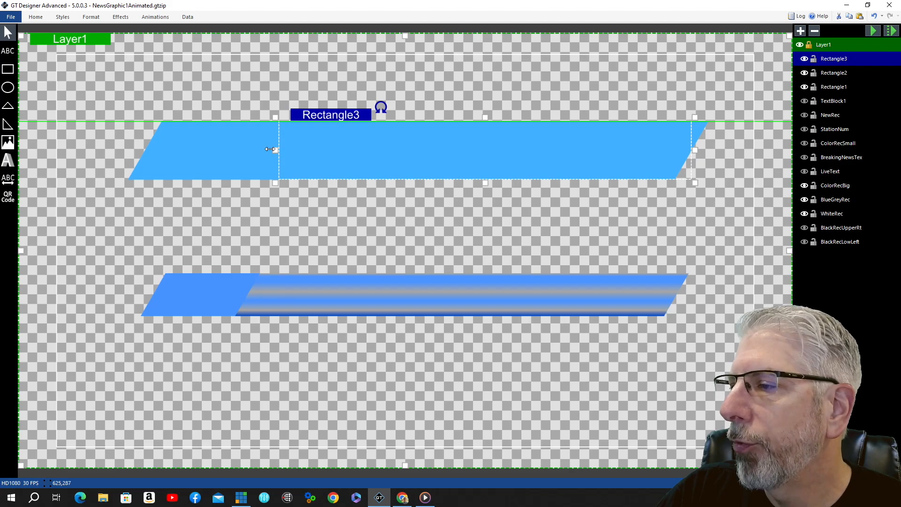
click(37, 17)
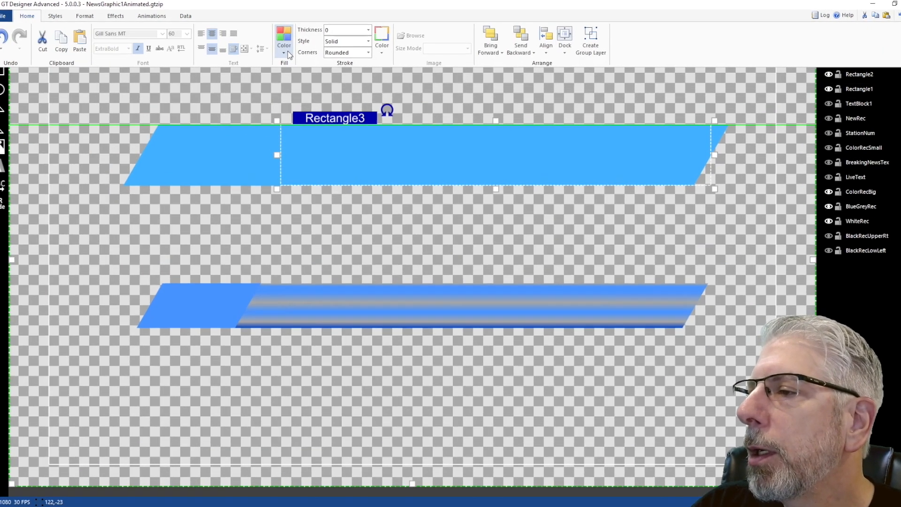
click(283, 54)
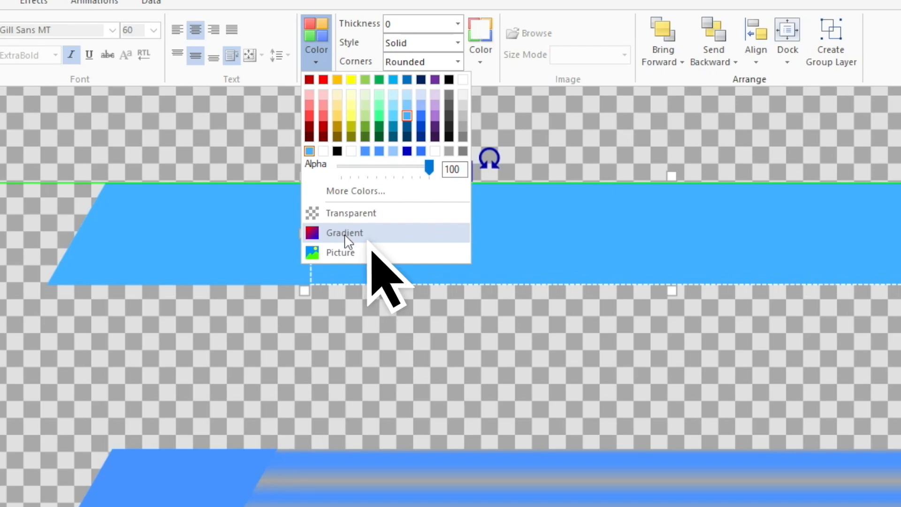
click(345, 234)
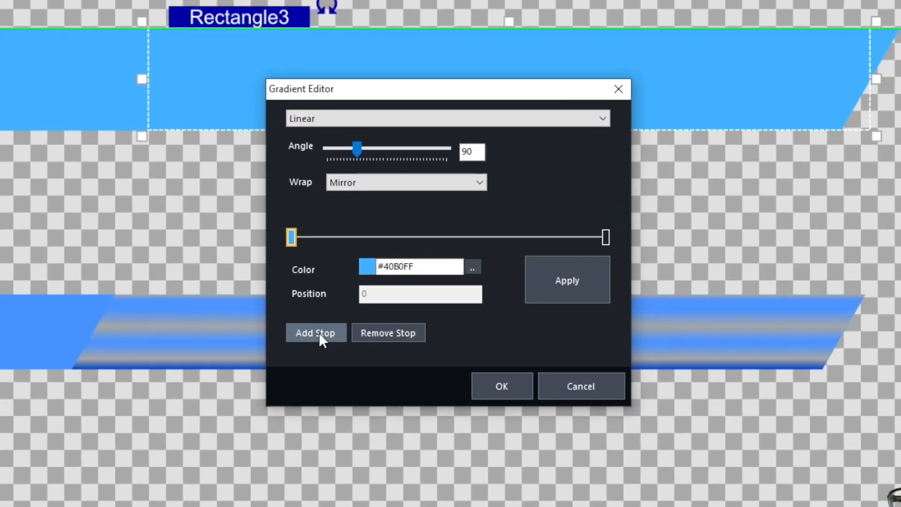
- Add five stops to the shortened rectangle's linear gradient and spread them roughly evenly between its two end stops
click(373, 298)
click(318, 333)
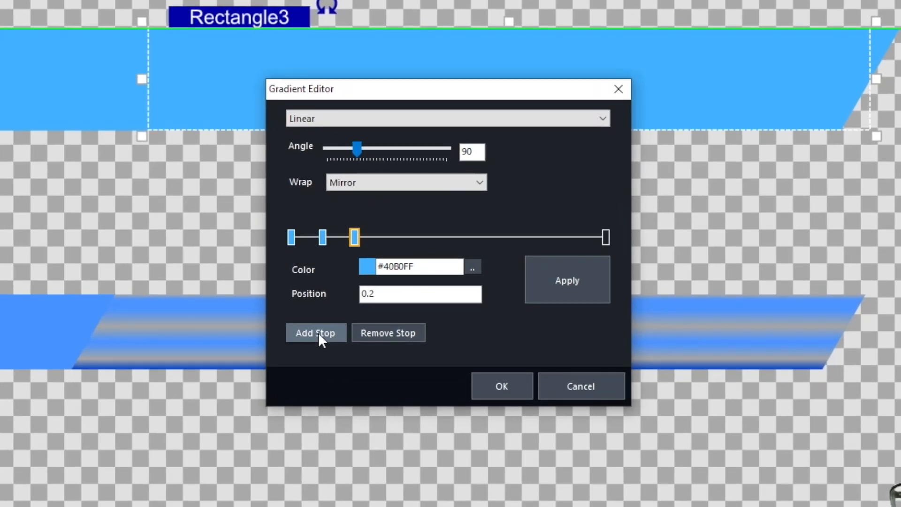
click(319, 332)
click(321, 332)
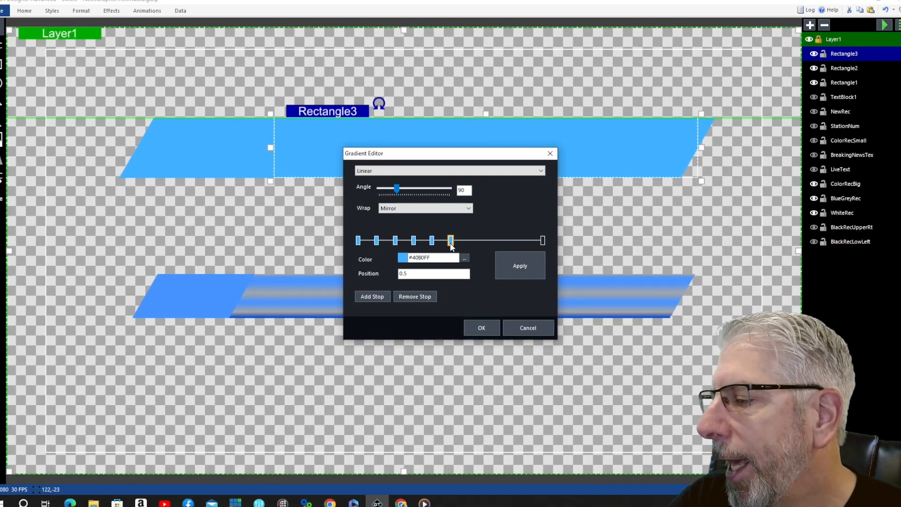
drag(323, 239, 501, 240)
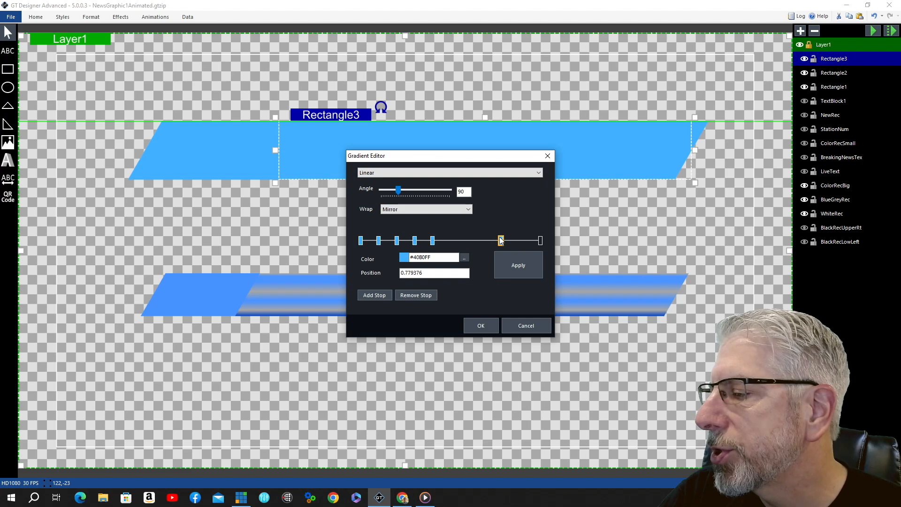
drag(432, 241, 470, 240)
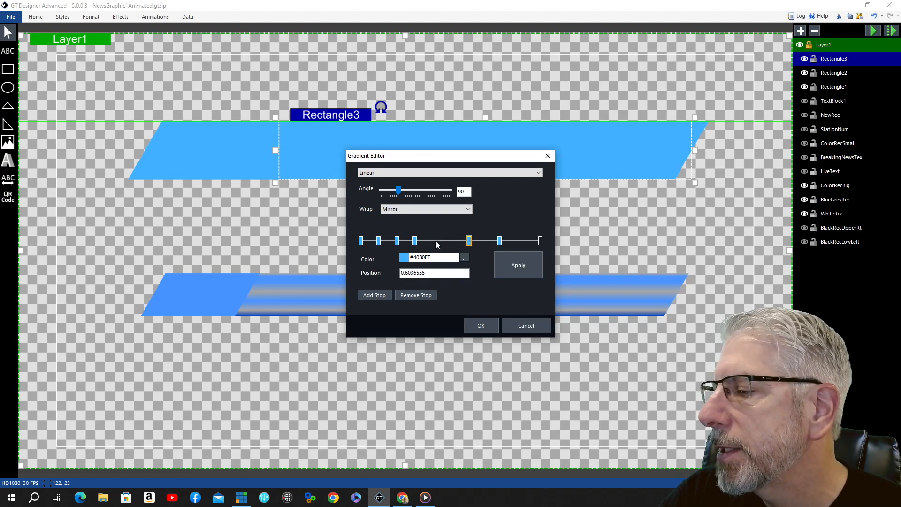
mouse_move(415, 240)
mouse_down()
mouse_move(441, 241)
mouse_move(388, 241)
mouse_move(414, 241)
mouse_up()
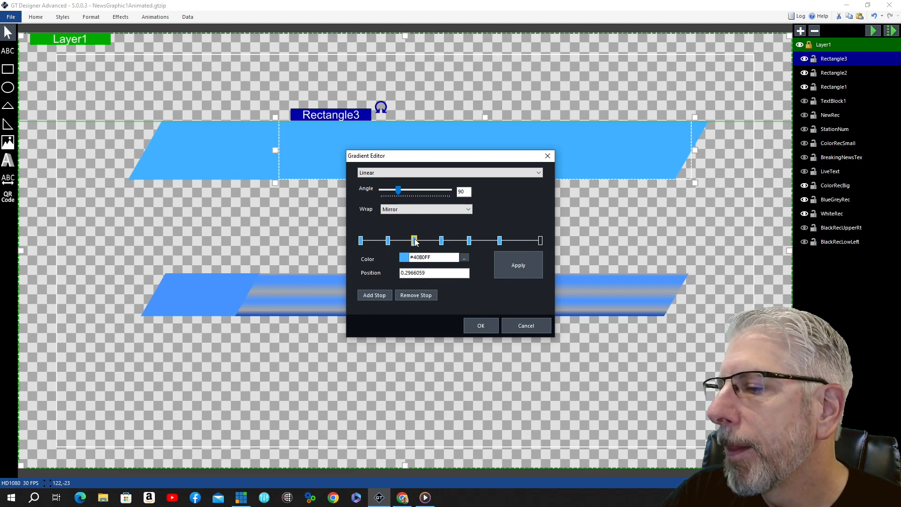
- Color the second gradient stop, at position 0.15, medium grey (#808080)
click(387, 241)
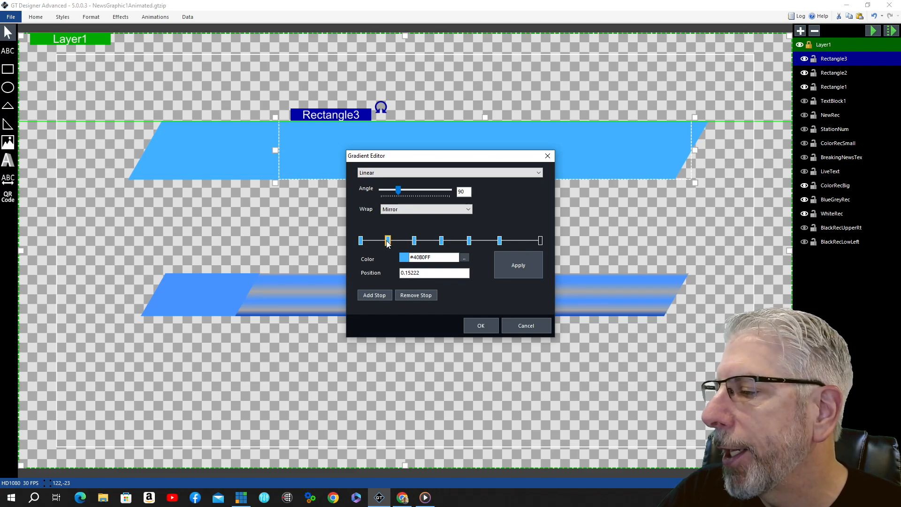
click(464, 258)
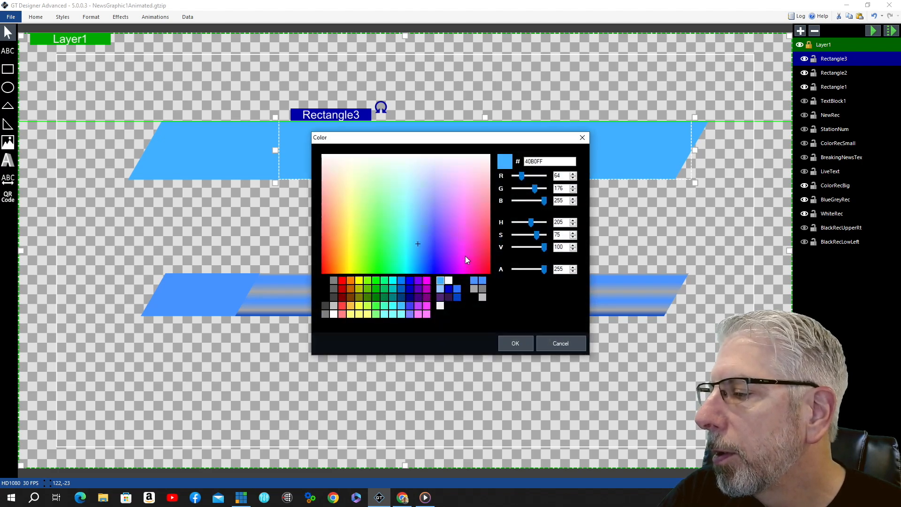
click(484, 288)
click(517, 348)
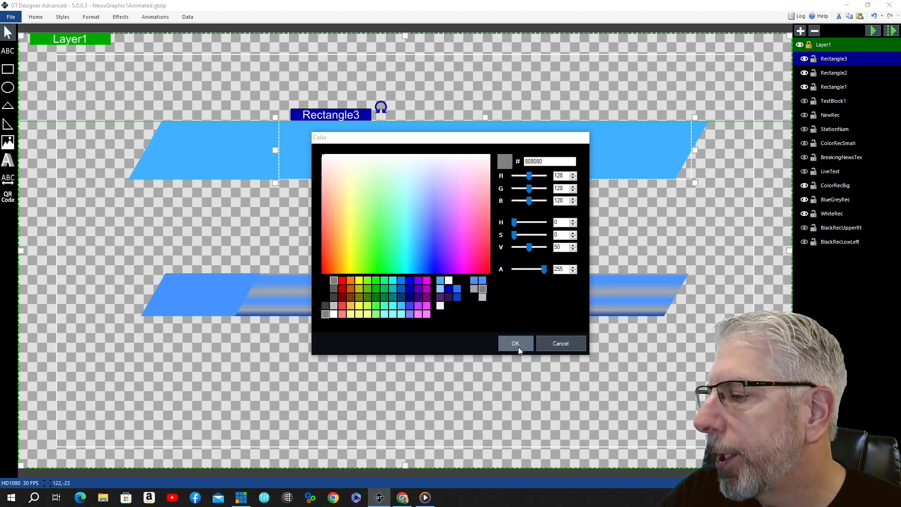
- Color the gradient stops at about 0.77 and 0.45 light grey (#A6A6A6)
click(500, 241)
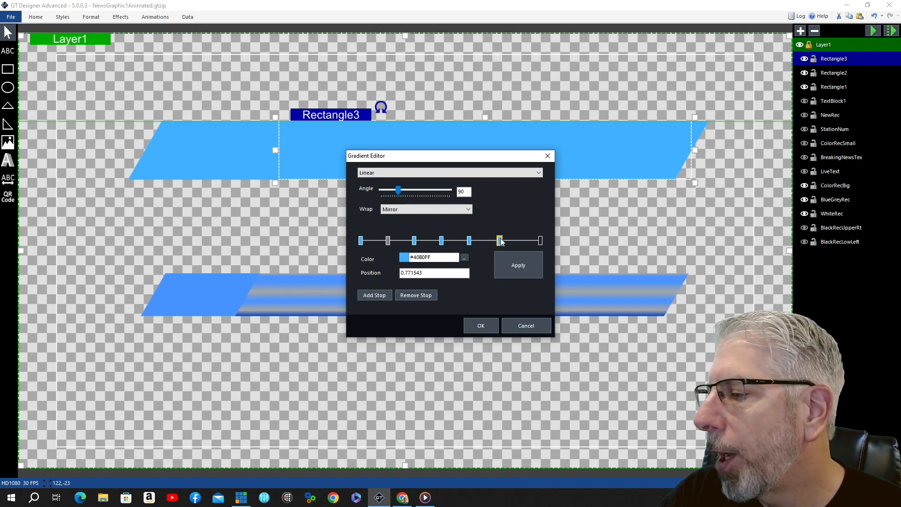
click(464, 258)
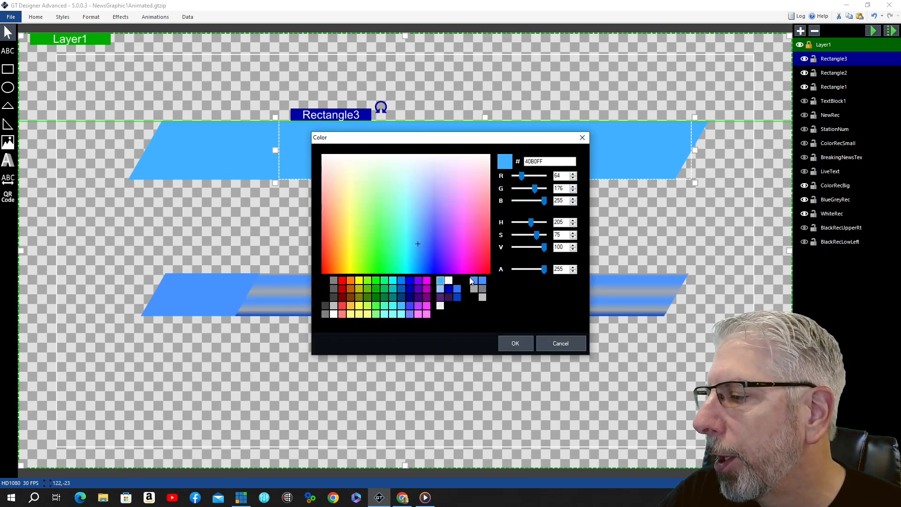
click(474, 289)
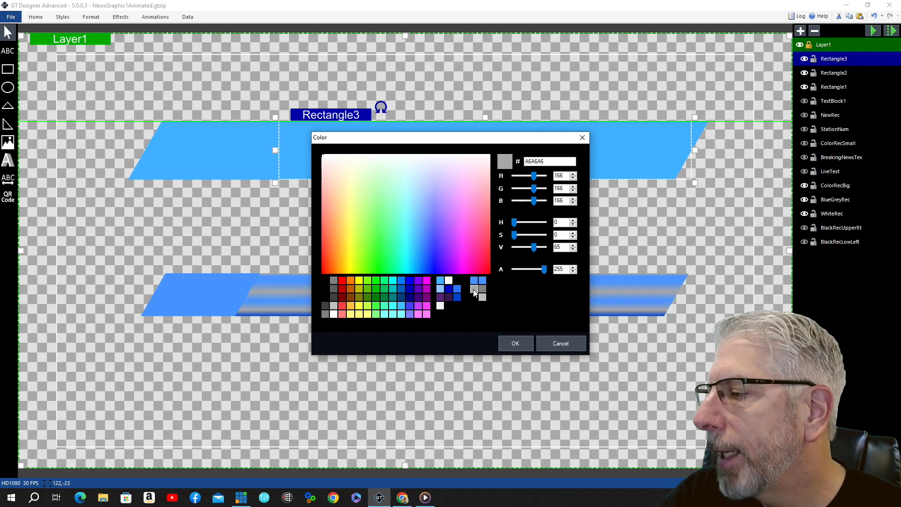
click(517, 344)
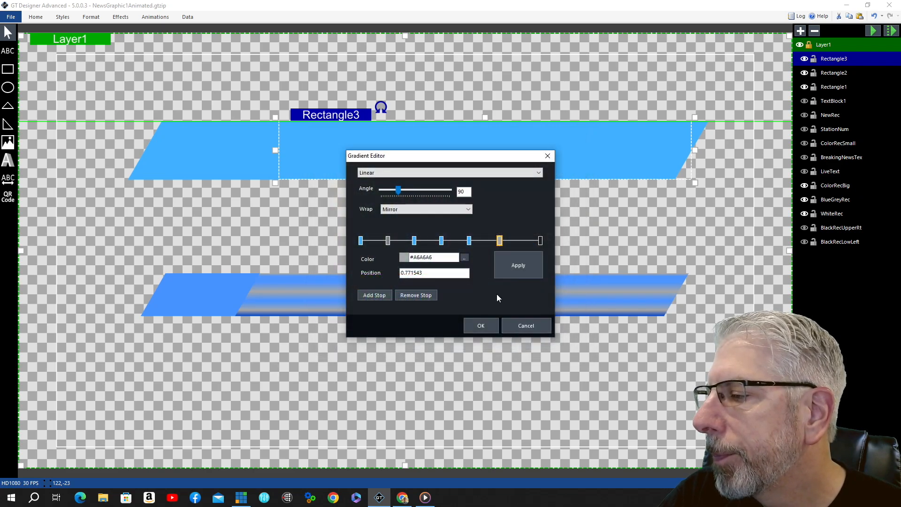
click(441, 241)
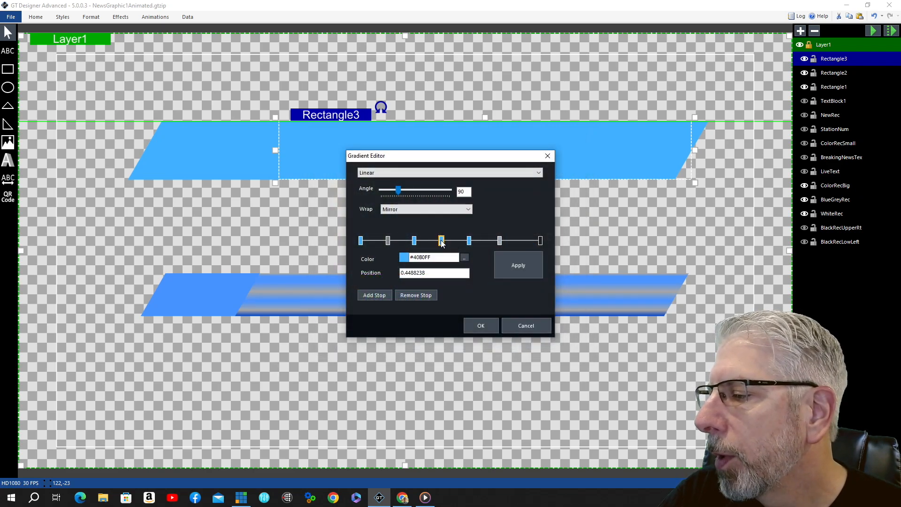
click(464, 258)
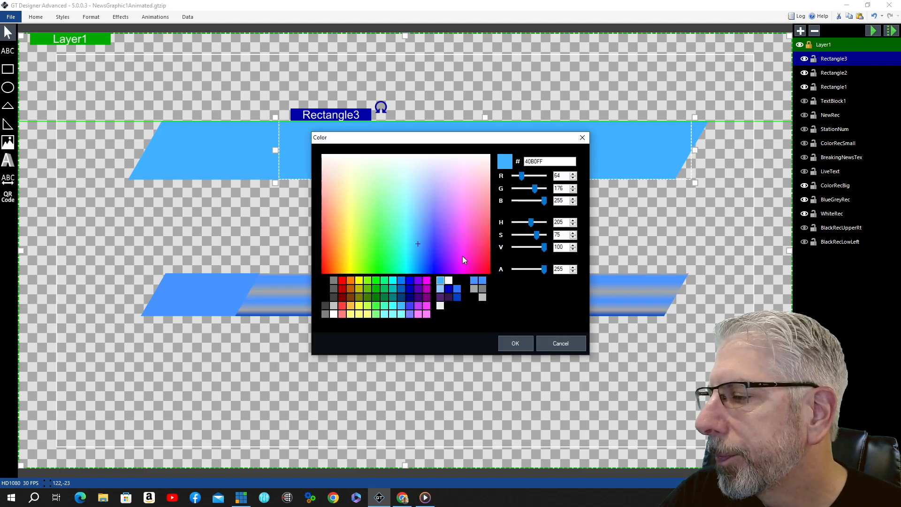
click(475, 290)
click(514, 344)
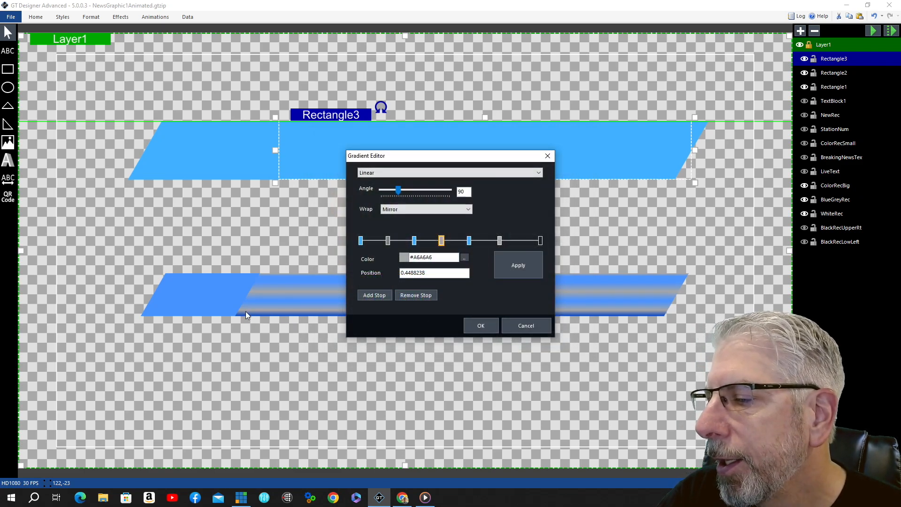
- Color the gradient's end stop dark blue (#0043C8) and apply the gradient to the rectangle
click(541, 239)
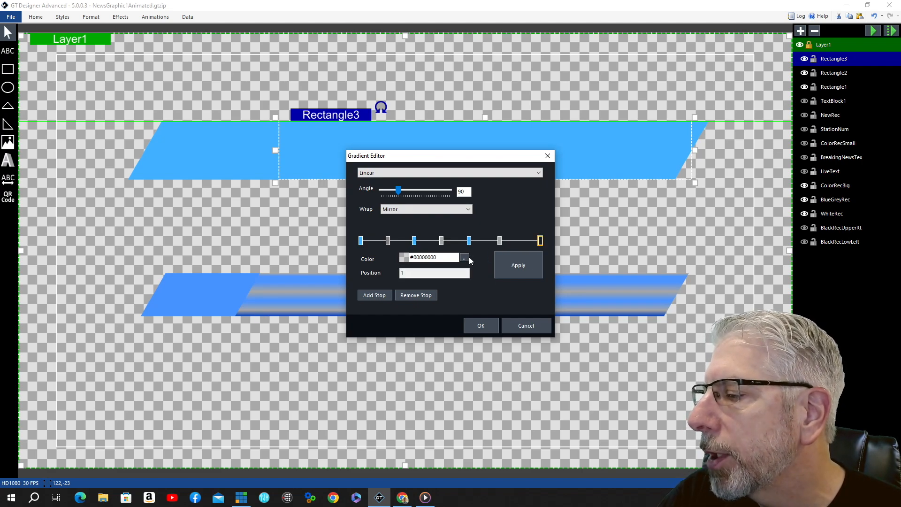
click(465, 257)
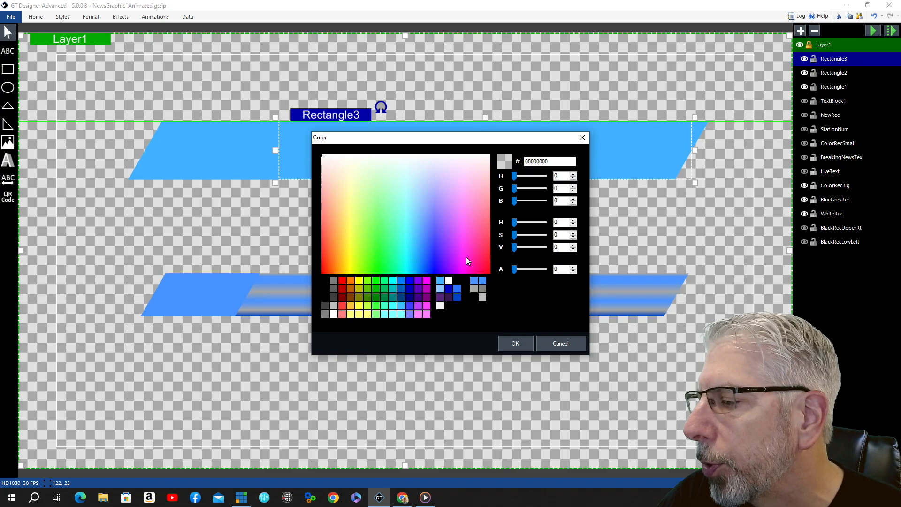
click(458, 297)
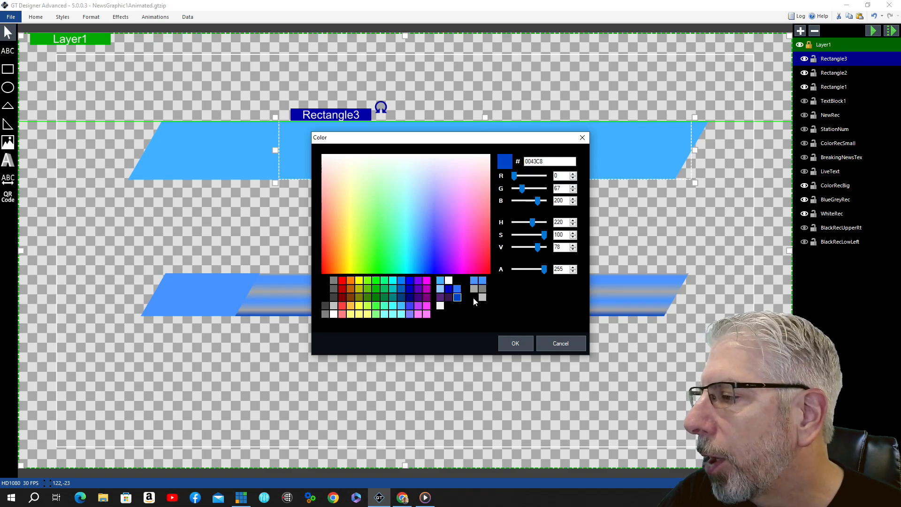
click(516, 344)
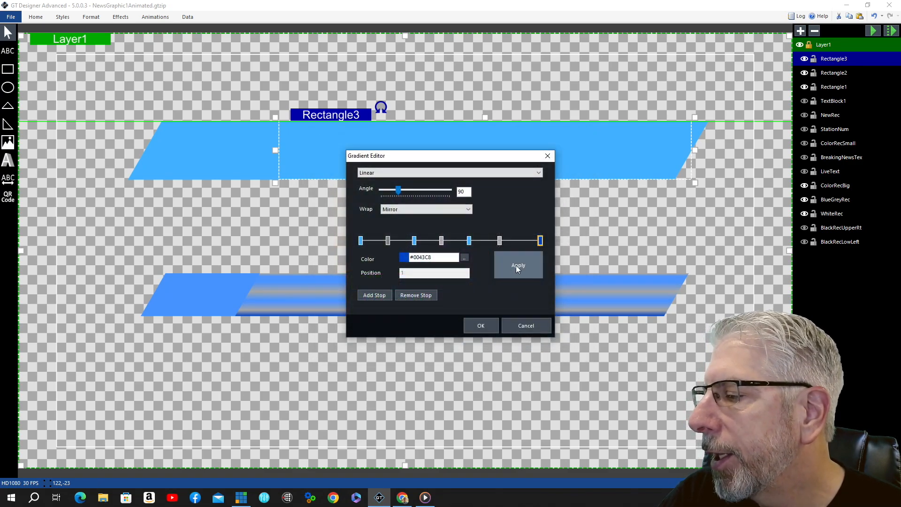
click(516, 266)
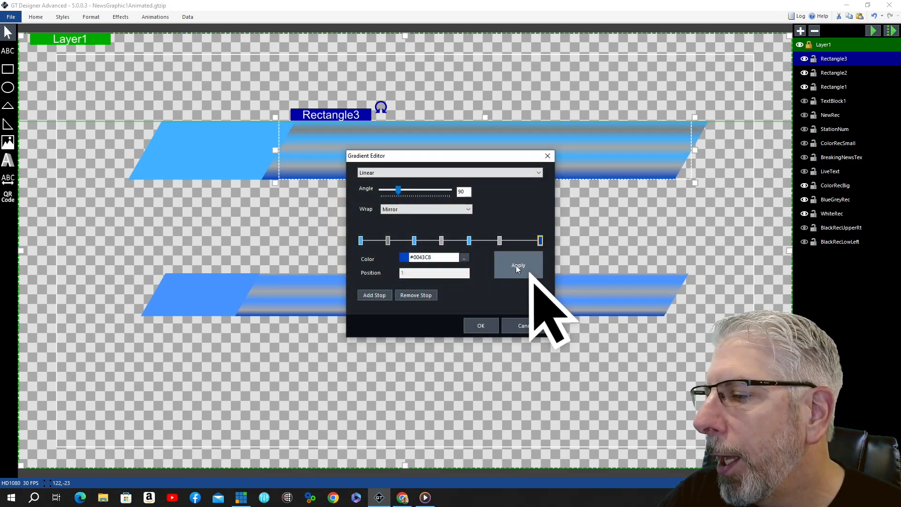
- Copy the first stop's light blue #40B0FF to the second gradient stop, then apply and accept the gradient
click(388, 241)
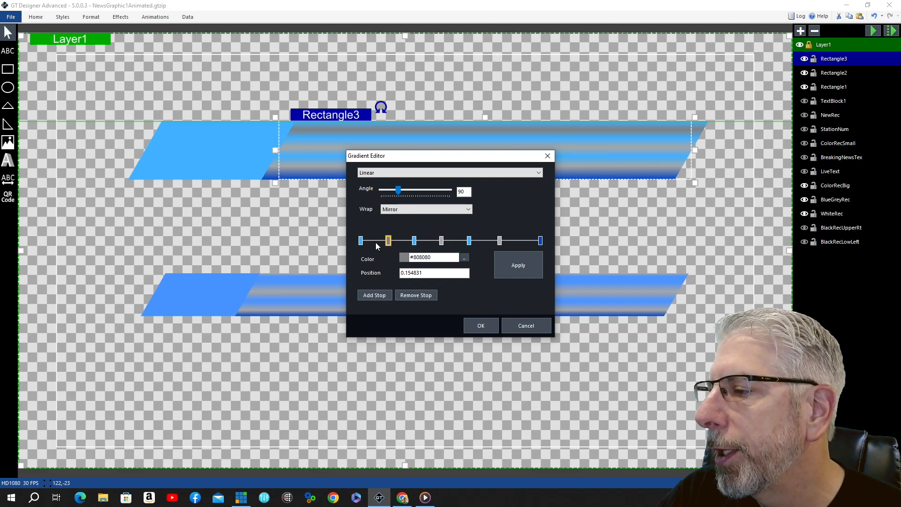
click(361, 241)
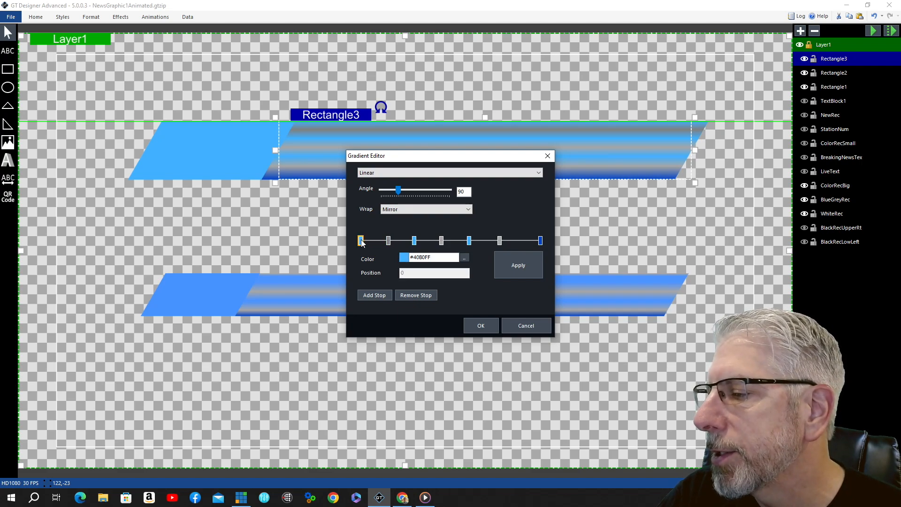
drag(432, 258, 408, 258)
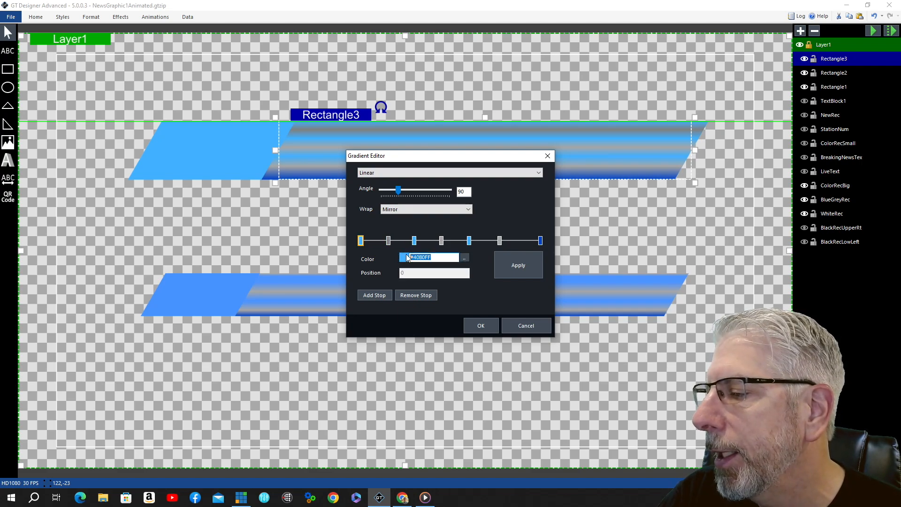
right_click(420, 254)
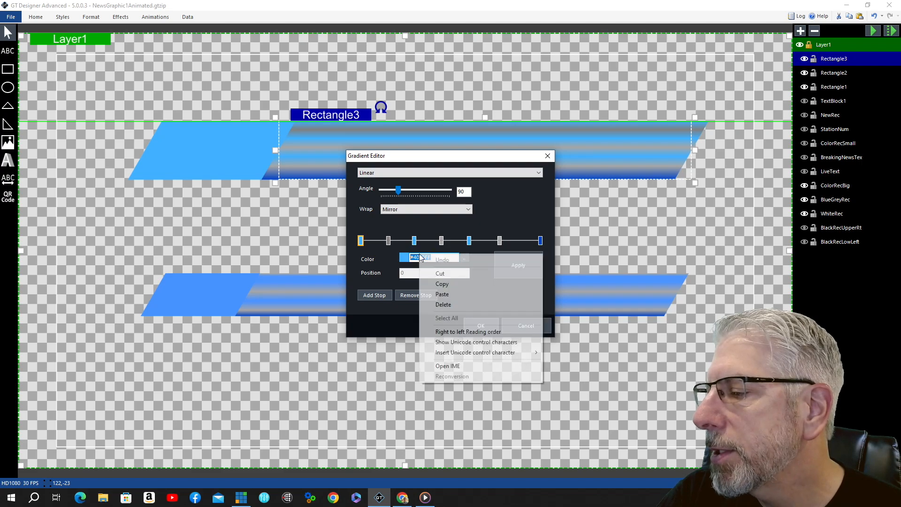
click(437, 284)
click(389, 241)
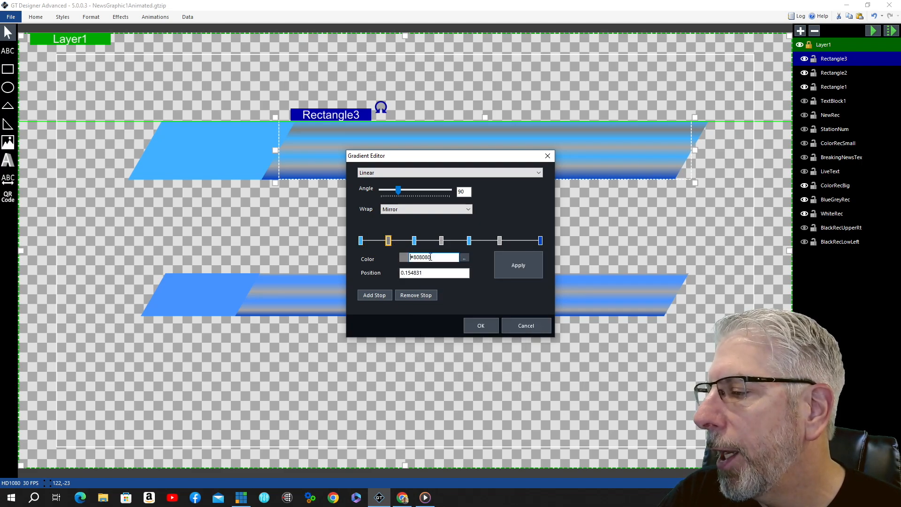
drag(431, 257, 409, 258)
key(Delete)
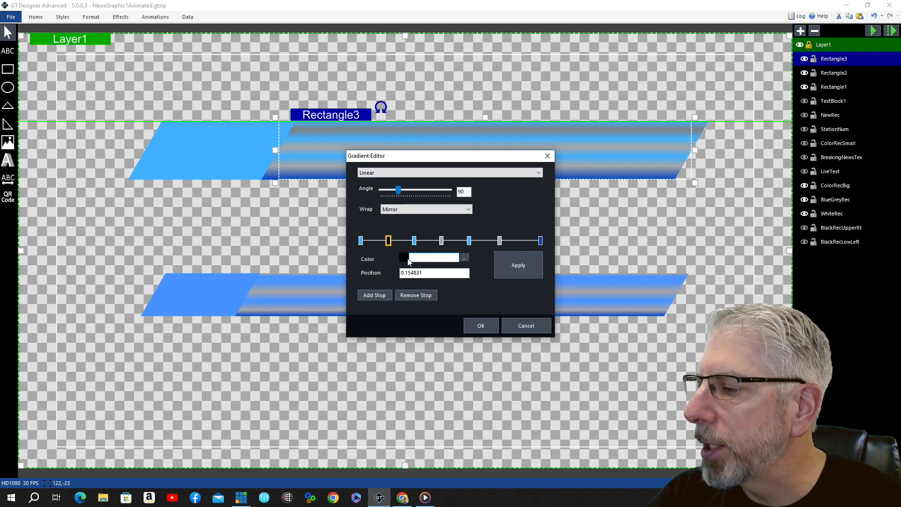
right_click(429, 257)
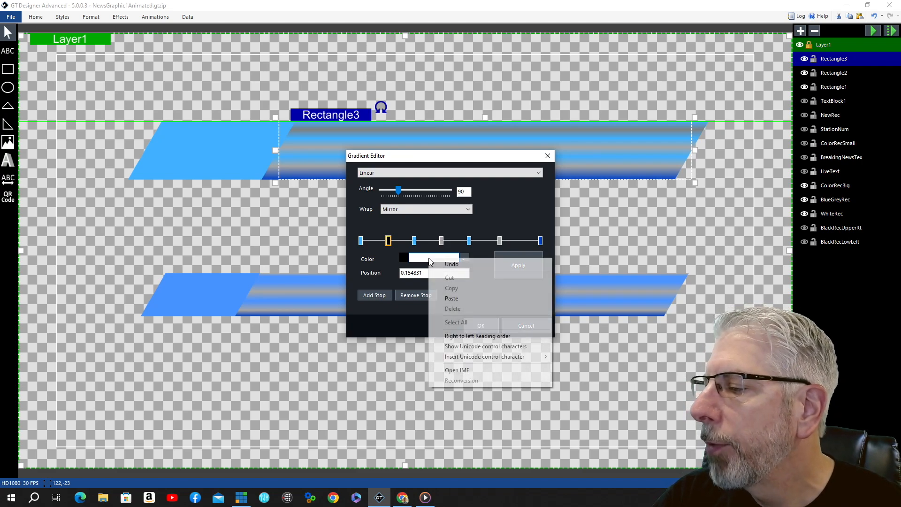
click(457, 302)
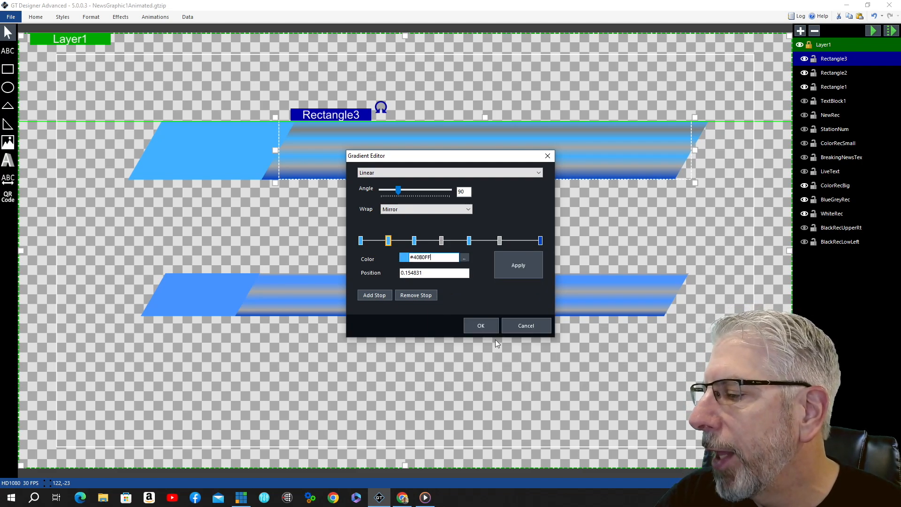
click(525, 264)
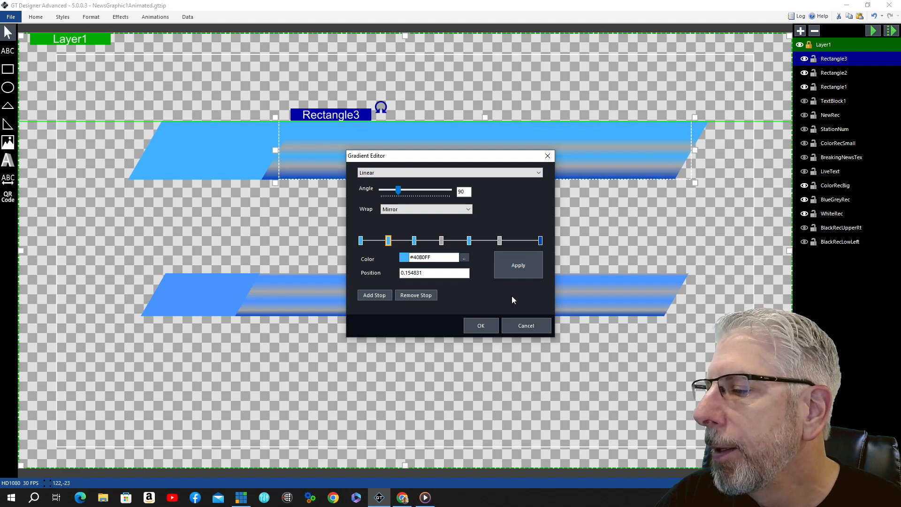
click(486, 328)
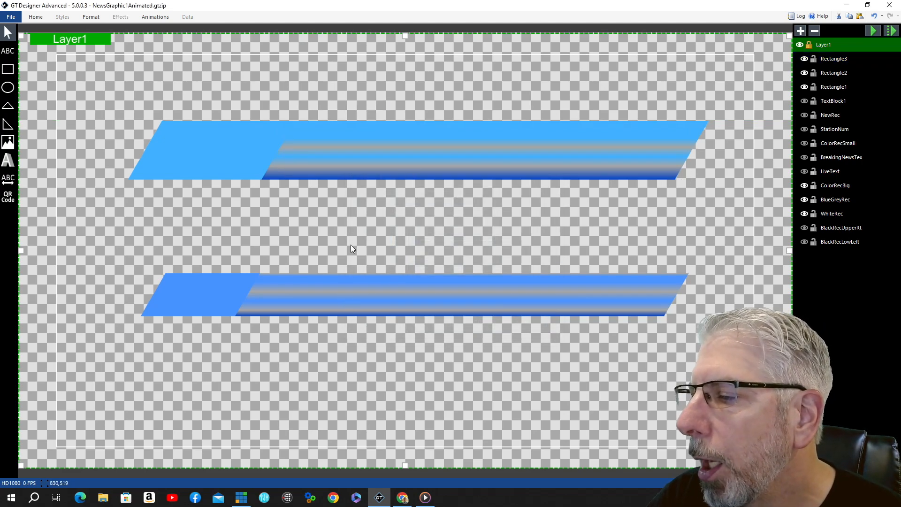
- Change the first gradient stop of Rectangle3 to blue #005CFF and copy its hex code
click(353, 128)
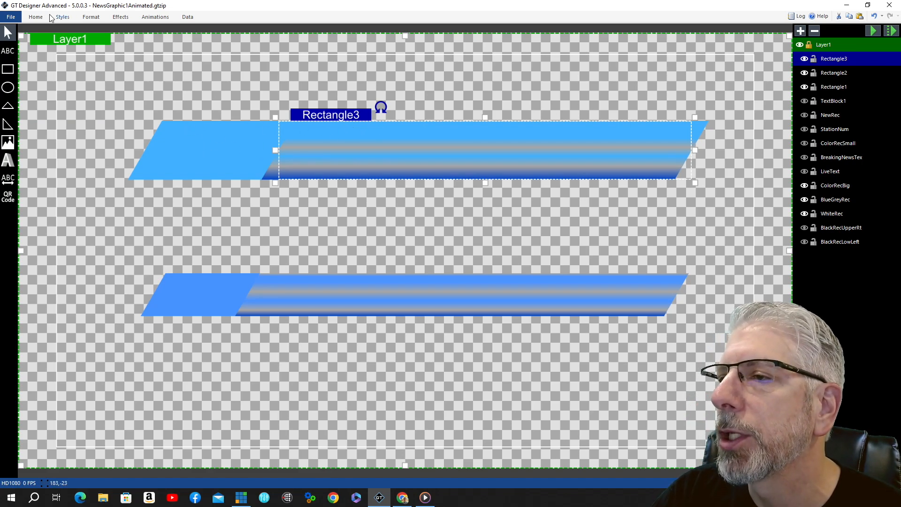
click(36, 18)
click(286, 52)
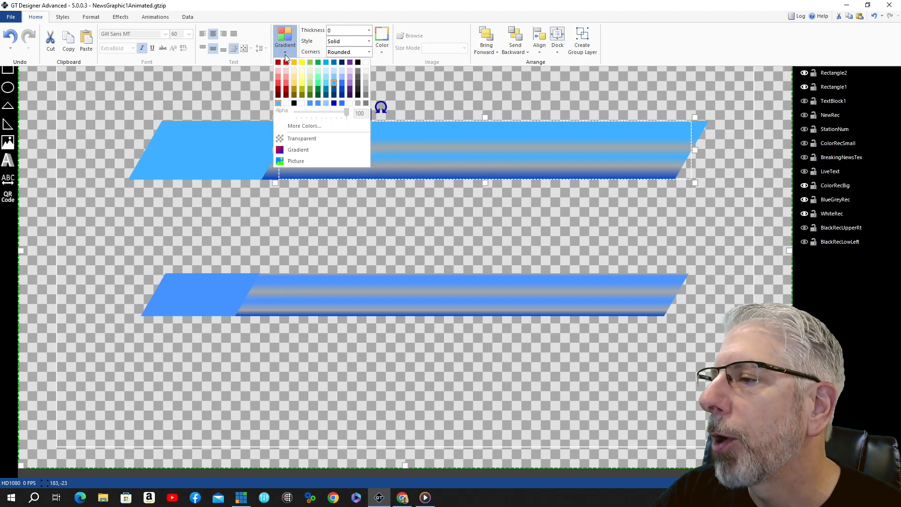
click(297, 150)
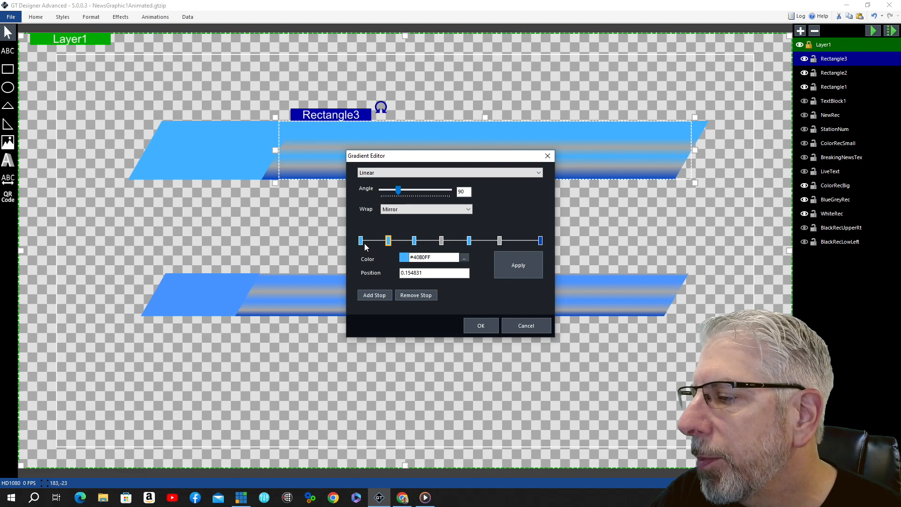
click(361, 241)
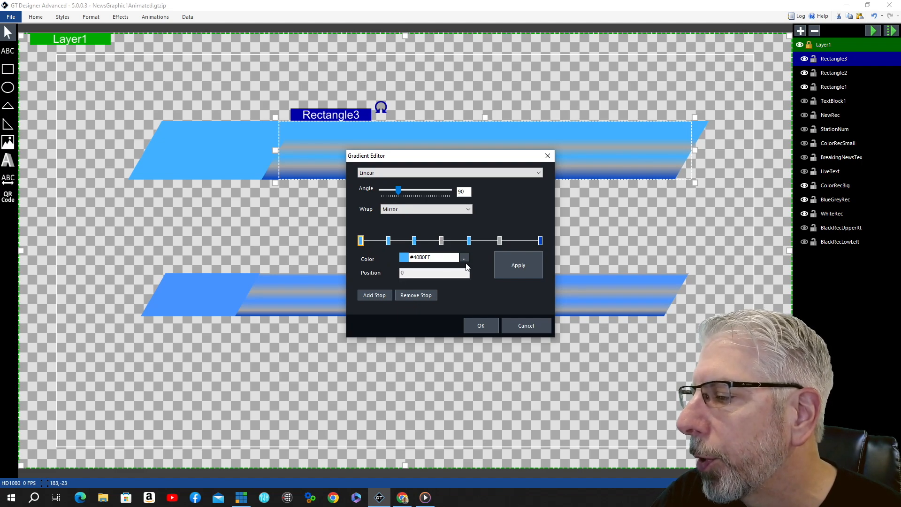
click(464, 258)
mouse_move(528, 177)
mouse_down()
mouse_move(514, 177)
mouse_move(525, 190)
mouse_up()
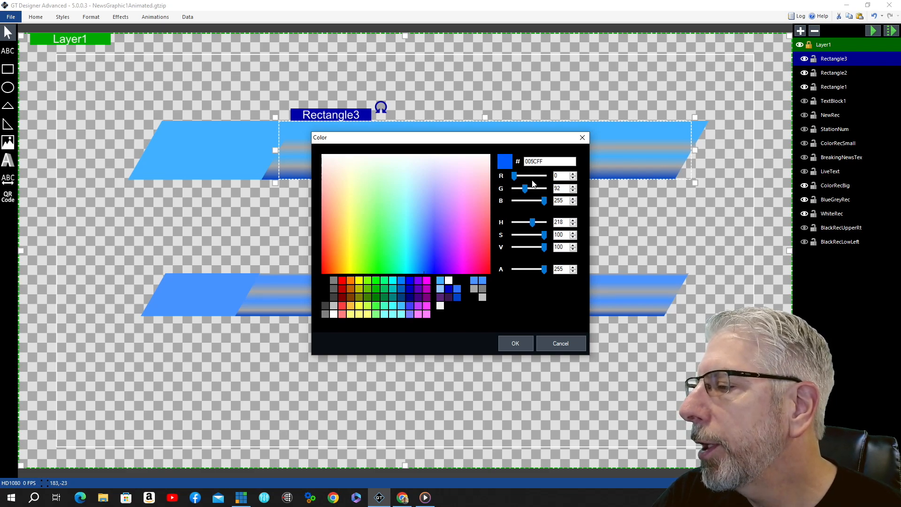
drag(548, 162, 518, 163)
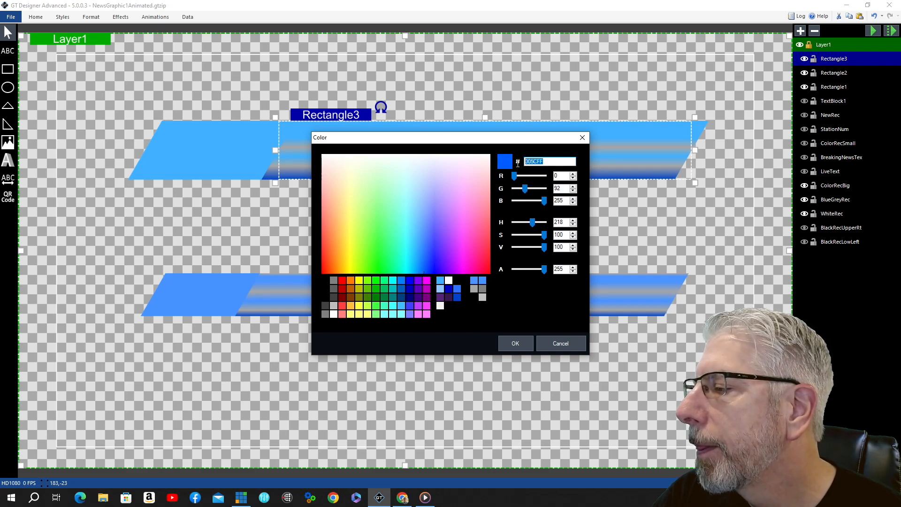
right_click(538, 160)
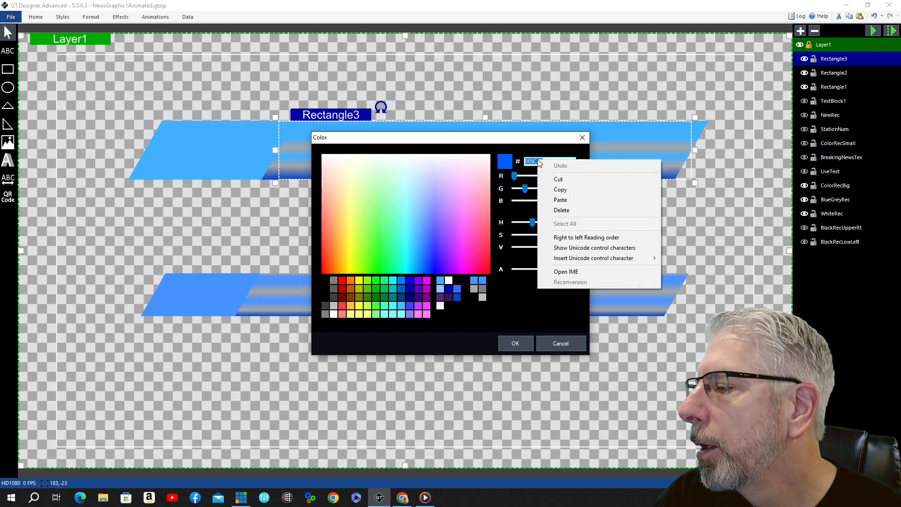
click(551, 190)
click(525, 350)
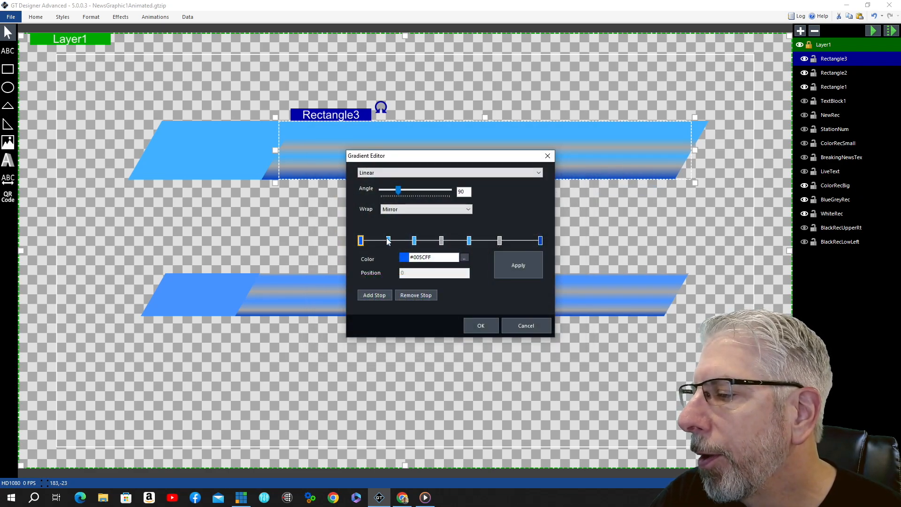
- Give the second and third gradient stops the same blue #005CFF and accept the gradient
click(388, 241)
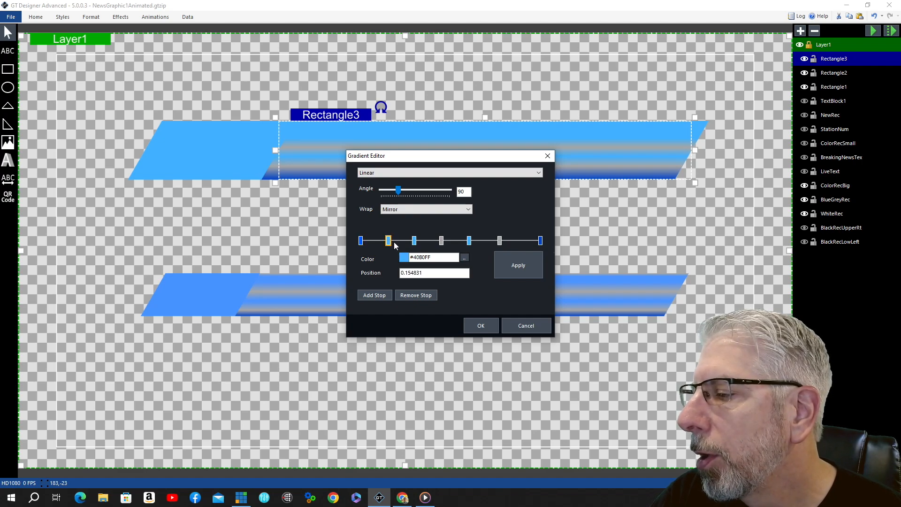
drag(458, 257, 393, 262)
right_click(418, 257)
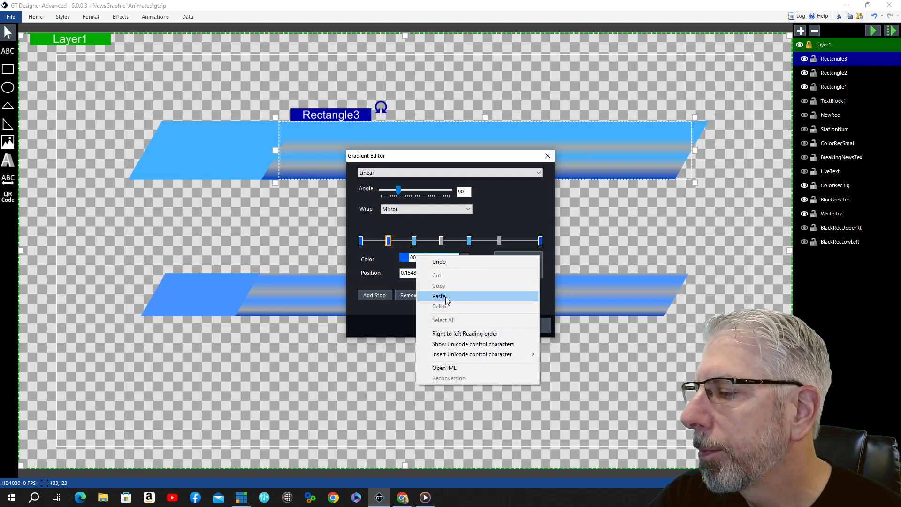
click(432, 286)
click(414, 240)
drag(436, 257, 400, 259)
right_click(429, 258)
click(446, 294)
right_click(423, 257)
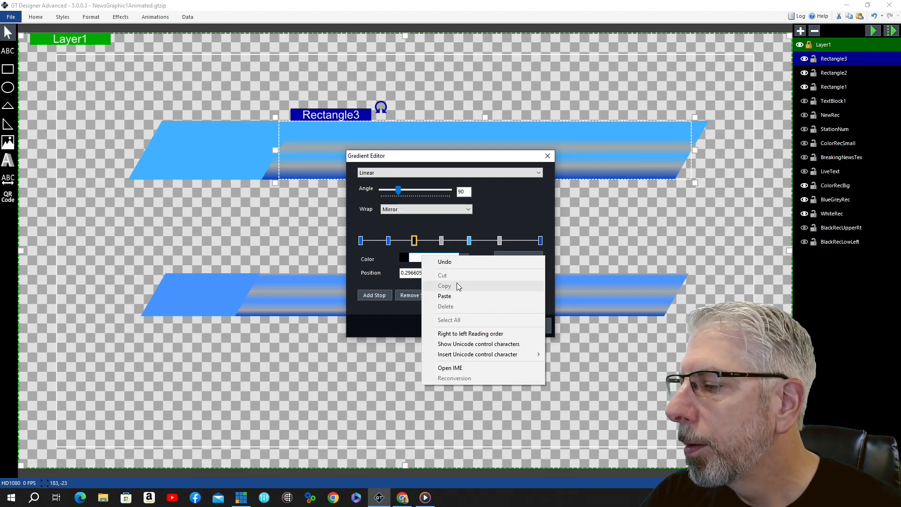
click(434, 283)
click(481, 325)
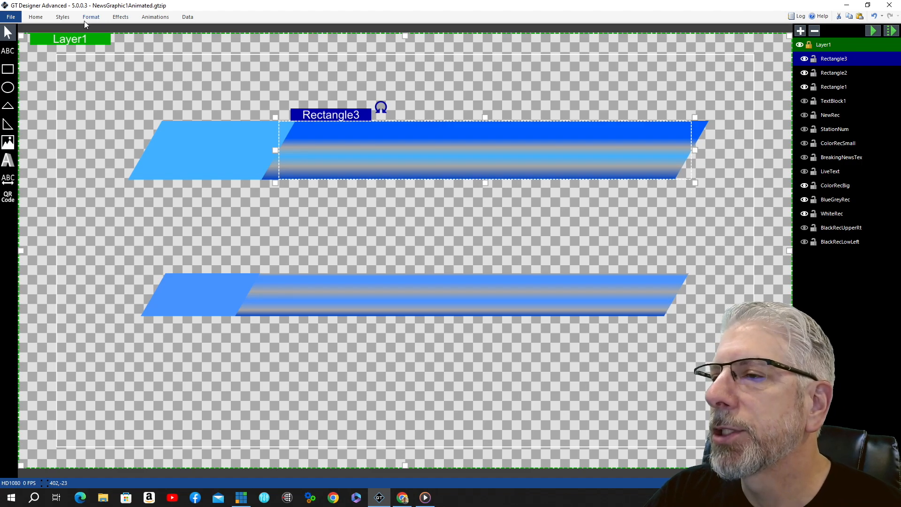
- Remove Rectangle3's gradient stop at position 0.154831 and shift the neighbouring blue stop toward the start to thin the blue band
click(35, 17)
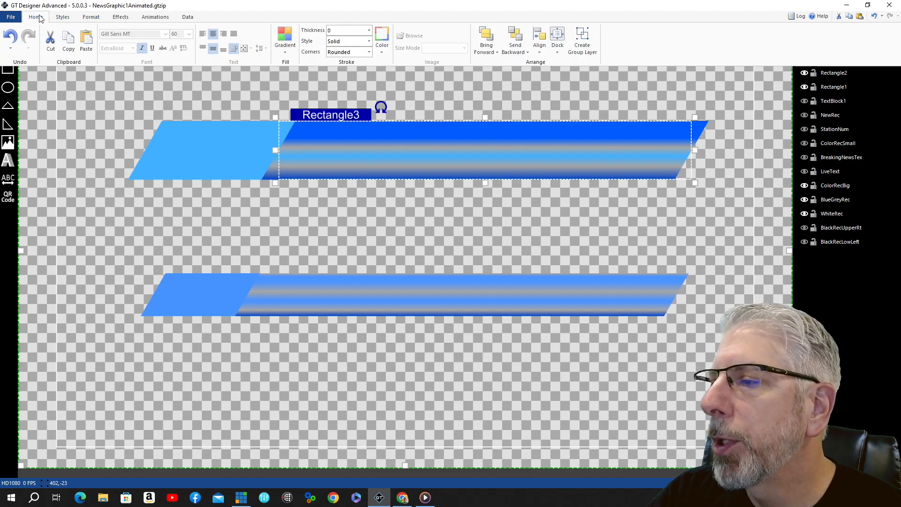
click(285, 52)
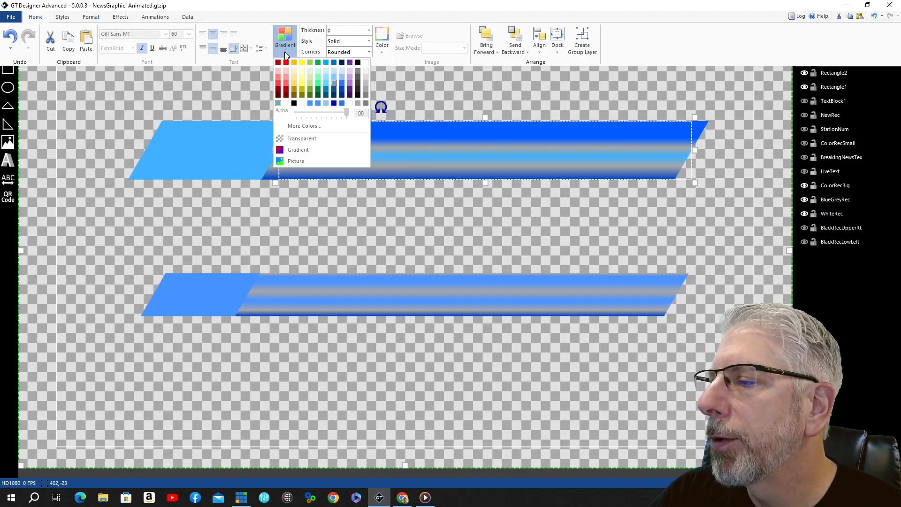
click(303, 149)
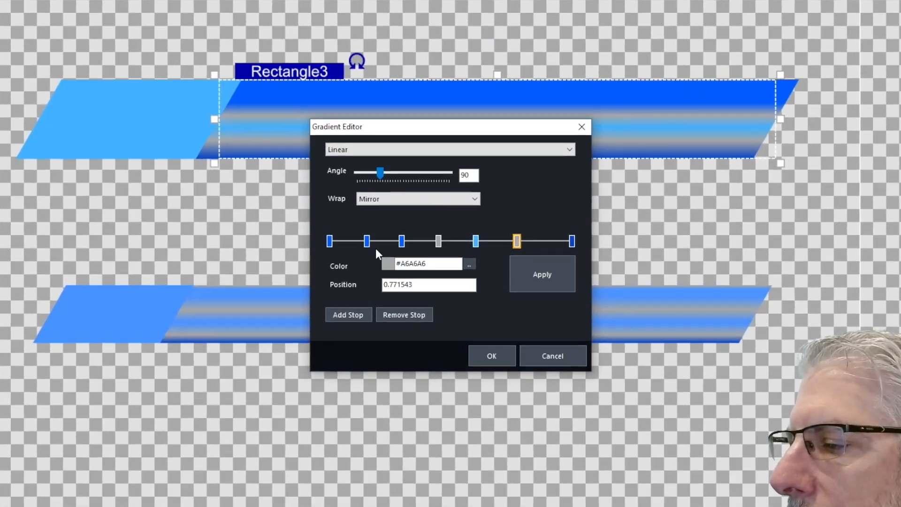
click(389, 241)
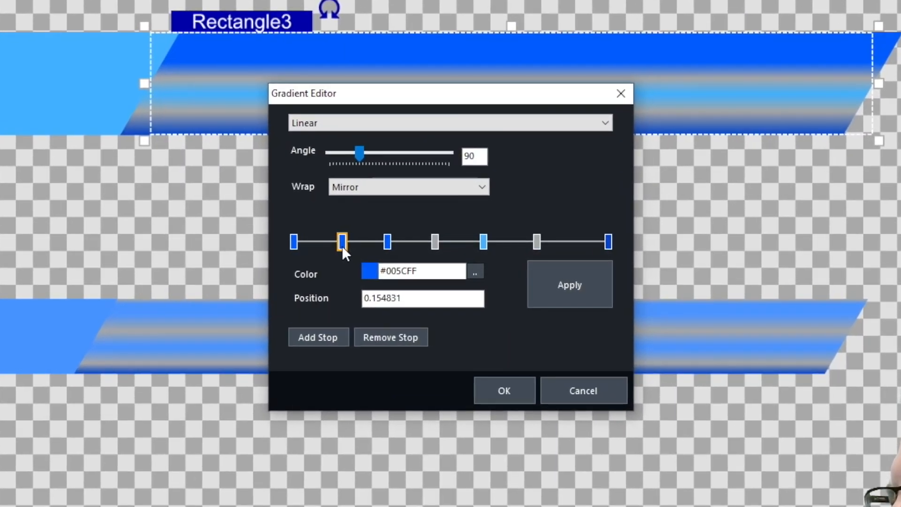
click(391, 338)
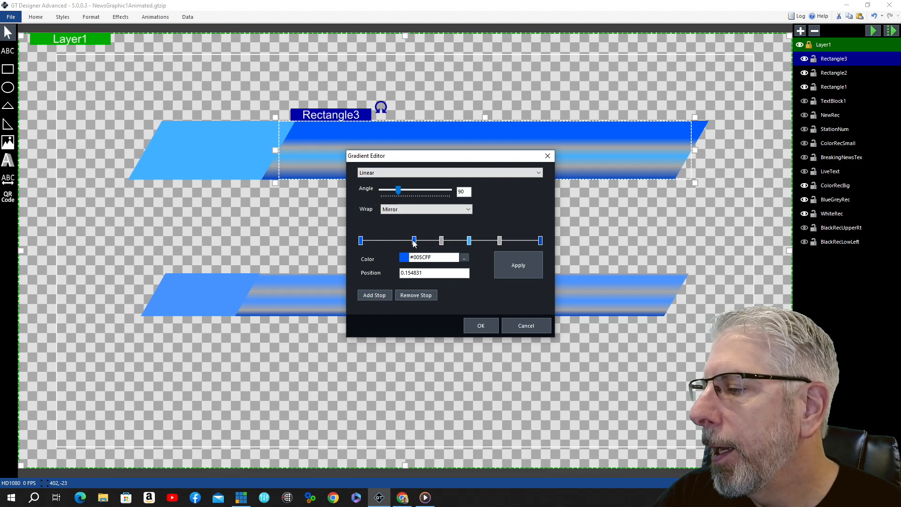
drag(388, 242, 371, 244)
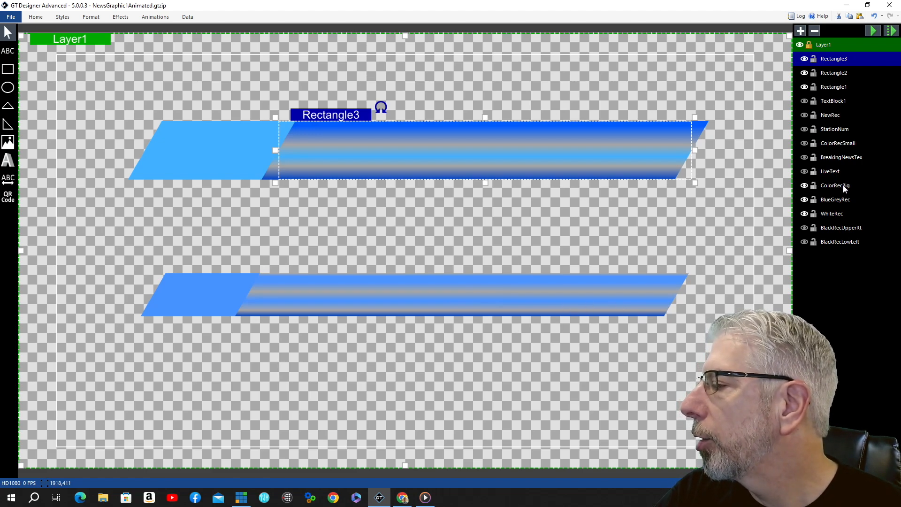
- Show ColorRecSmall, and place a narrowed copy of Rectangle3 over the light-blue block at the upper bar's left end
click(804, 143)
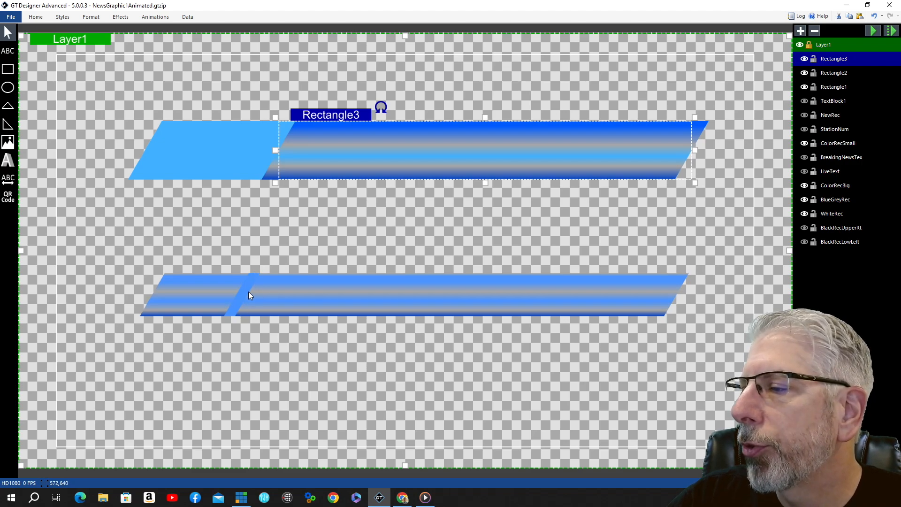
right_click(360, 120)
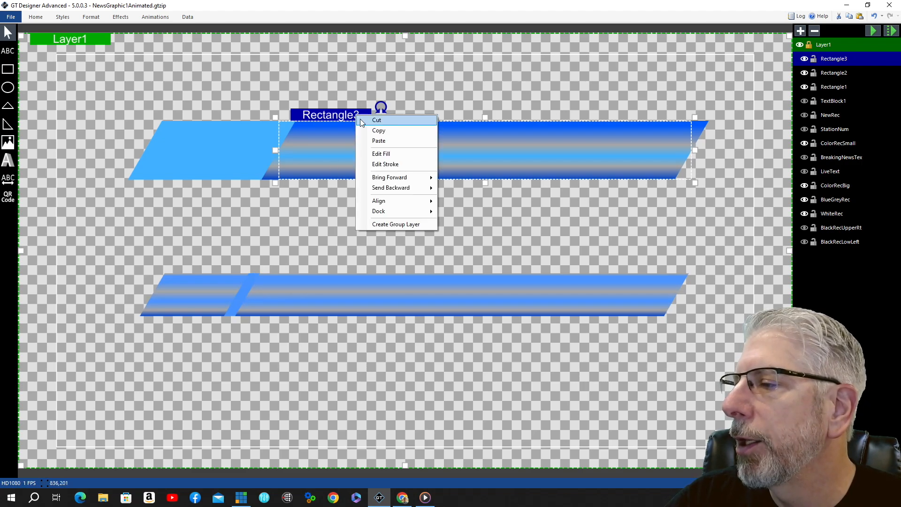
click(378, 130)
right_click(363, 115)
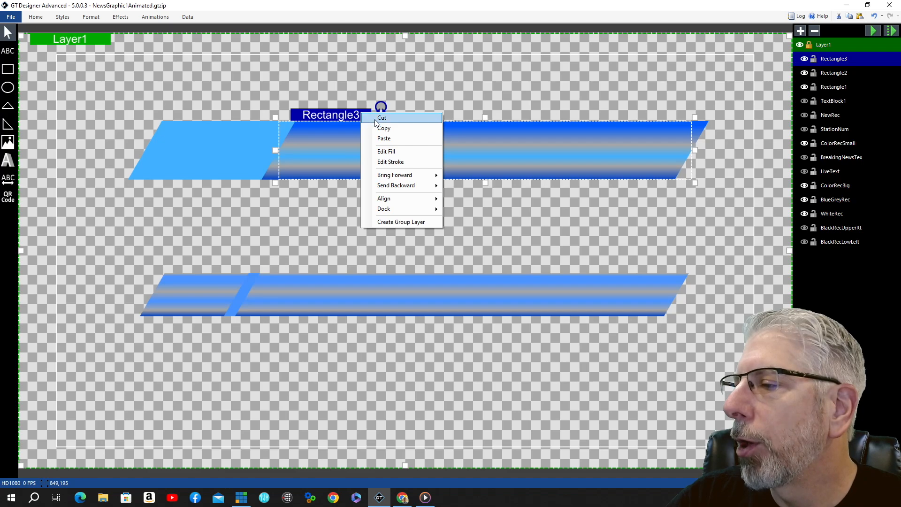
click(381, 140)
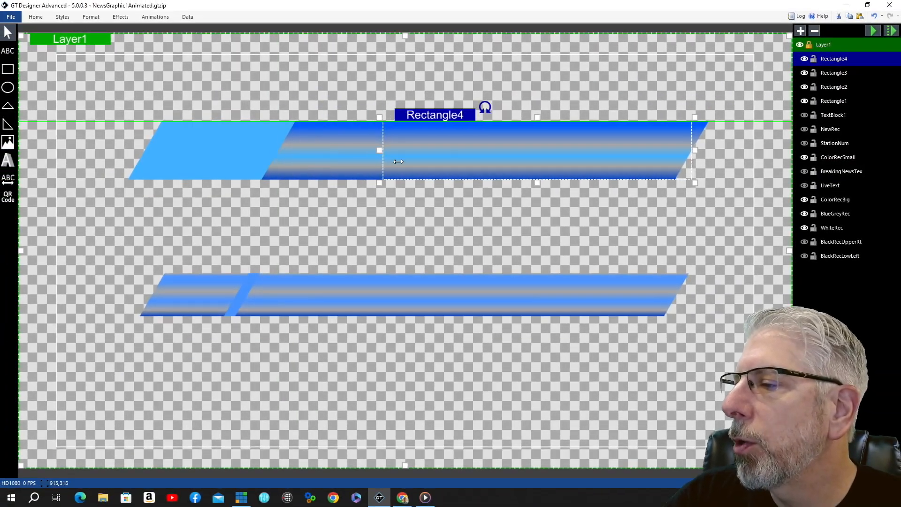
drag(379, 147, 141, 150)
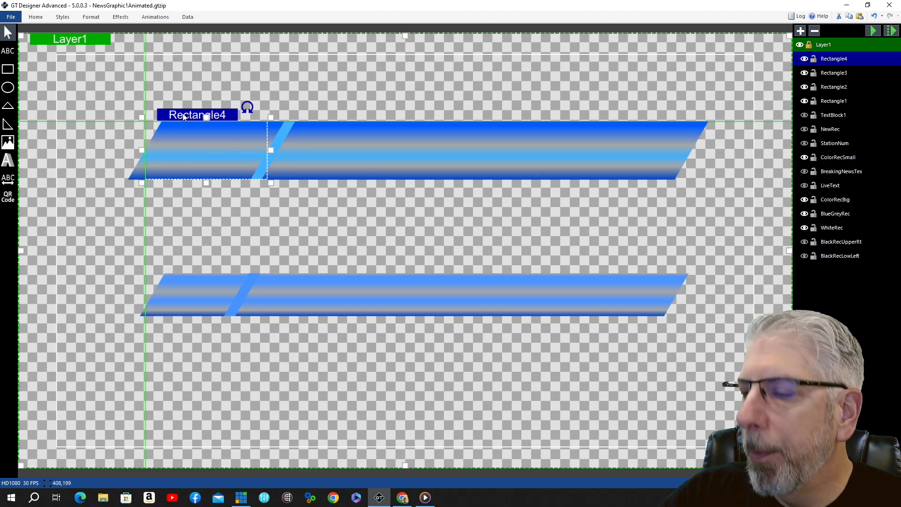
- Try nudging Rectangle4 right to expose light blue on its left side, and return it flush with the bar's left edge
key(Right)
key(Right)
key(Right)
key(Right)
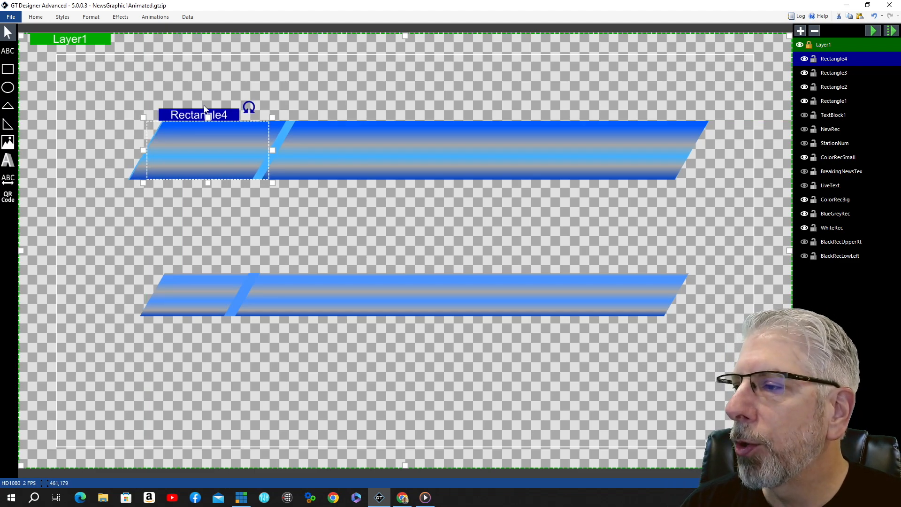
key(Right)
key(Right)
key(Right)
key(Right)
key(Right)
key(Right)
key(Right)
key(Right)
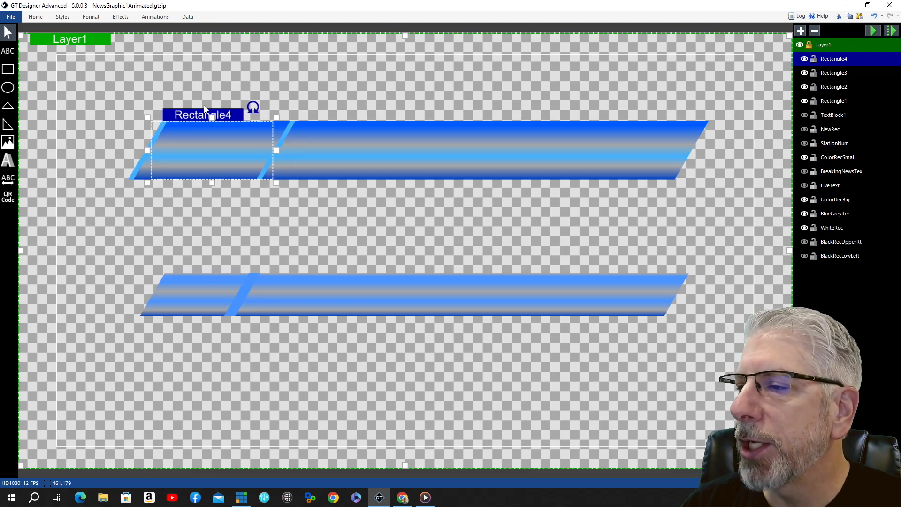
key(Right)
key(Right)
key(Right)
key(Right)
key(Left)
key(Left)
key(Left)
key(Left)
key(Left)
key(Left)
key(Left)
key(Left)
key(Left)
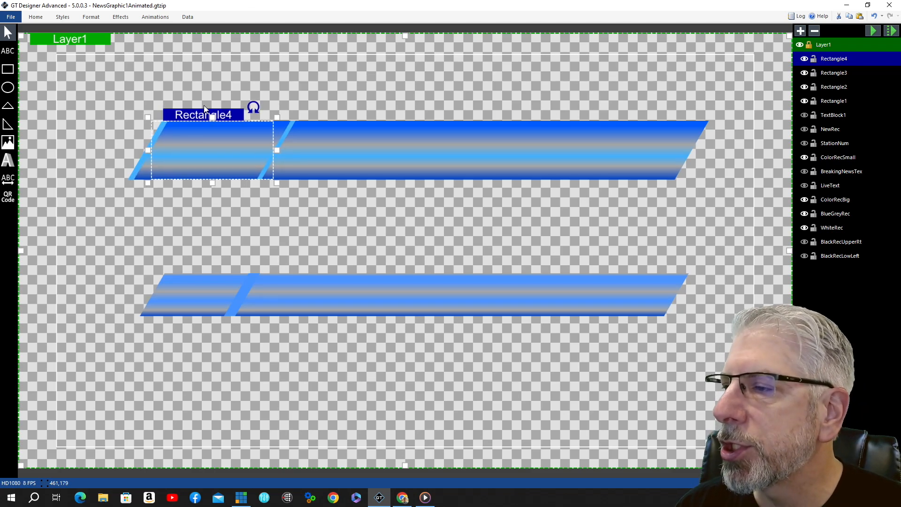
key(Left)
key(Left)
key(Left)
key(Left)
key(Left)
key(Left)
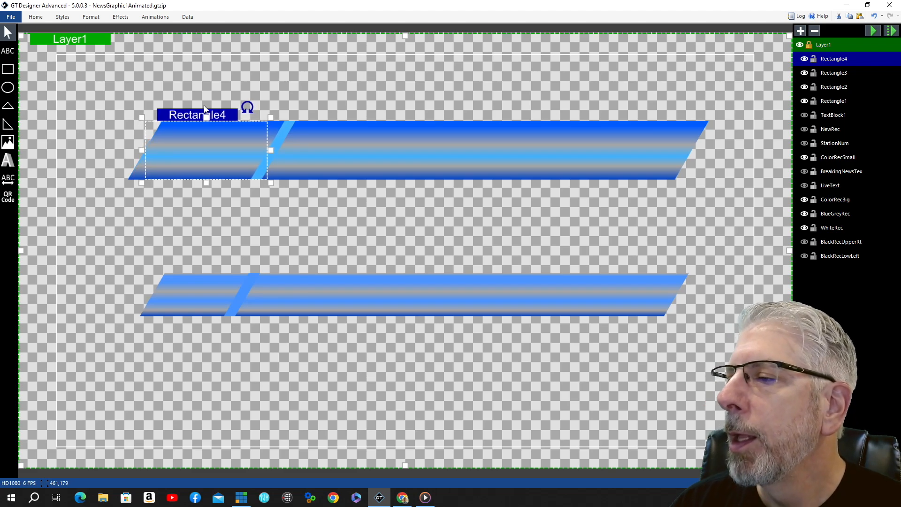
click(398, 55)
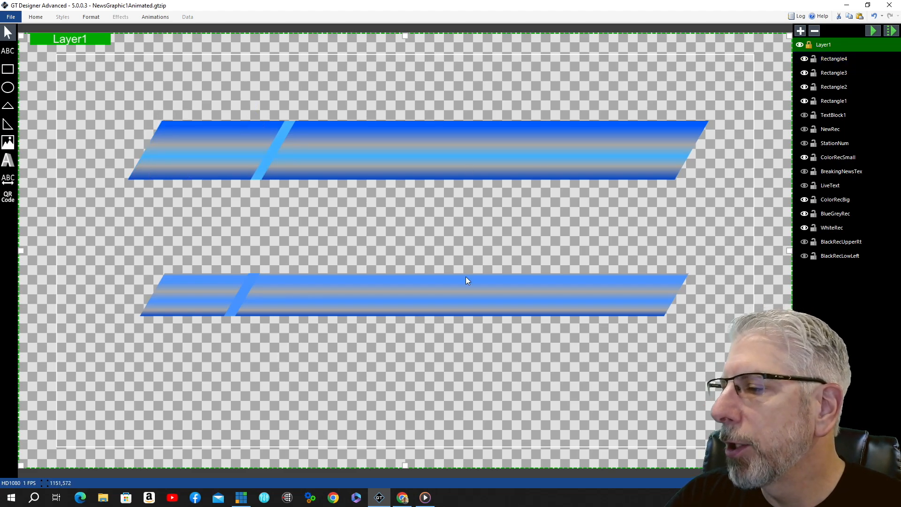
- Match Rectangle3's TransitionIn Reveal to ColorRecBig's, with a 0.5 delay and a left-to-right direction
click(440, 295)
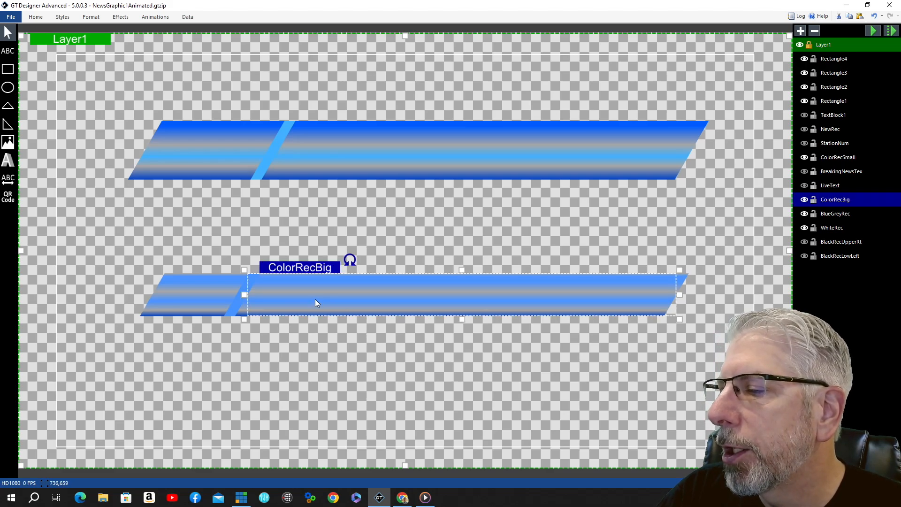
click(163, 17)
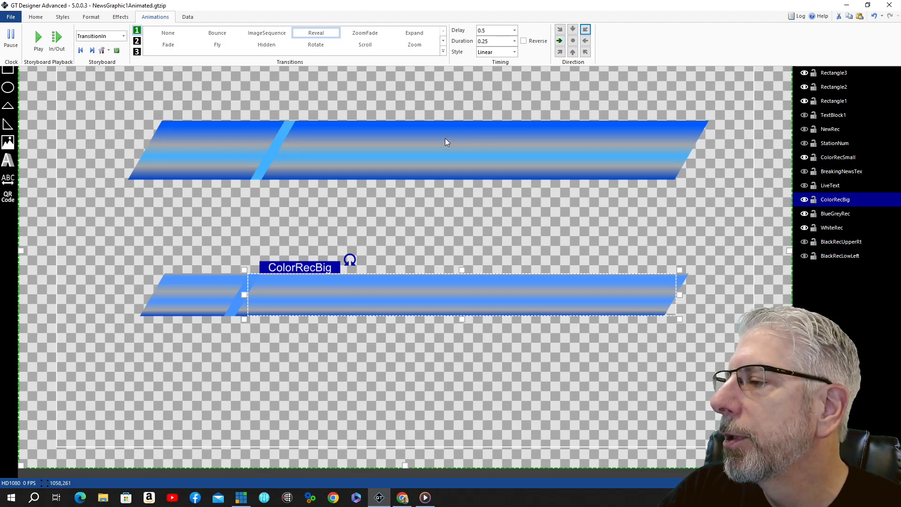
click(445, 140)
click(156, 17)
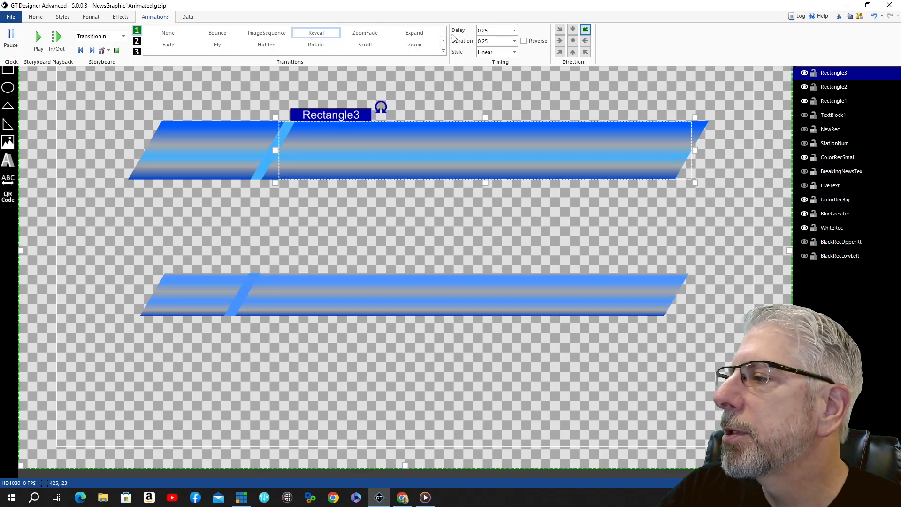
click(515, 30)
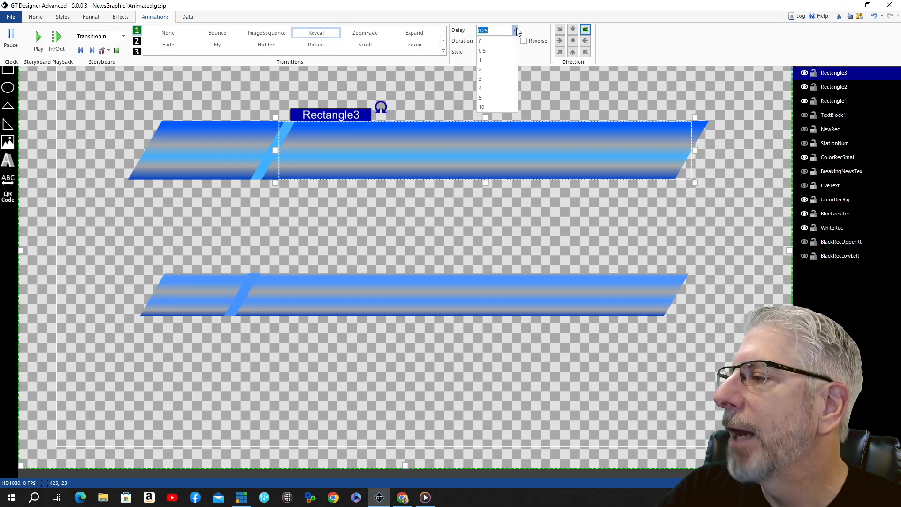
click(497, 50)
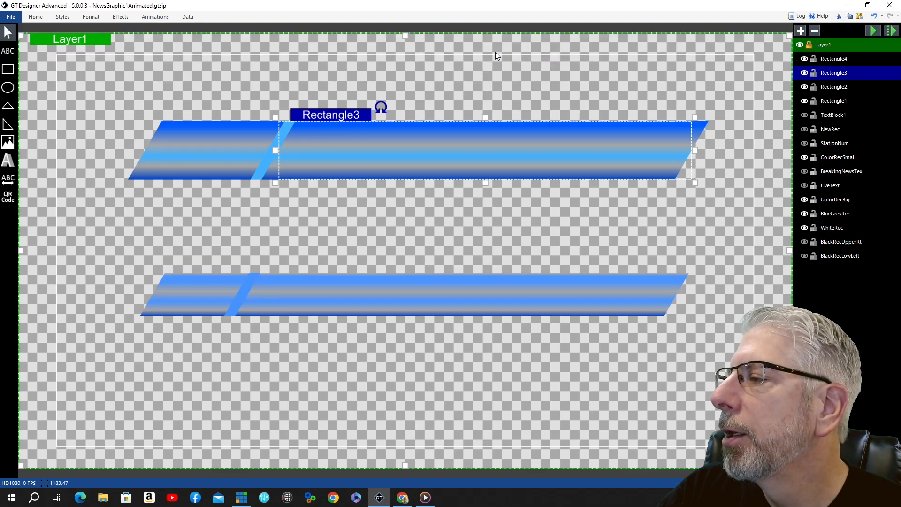
click(162, 18)
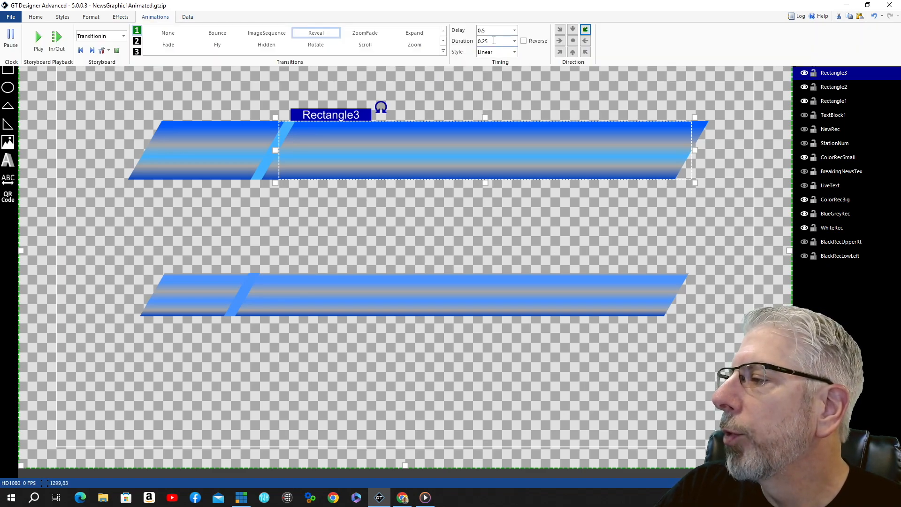
click(560, 41)
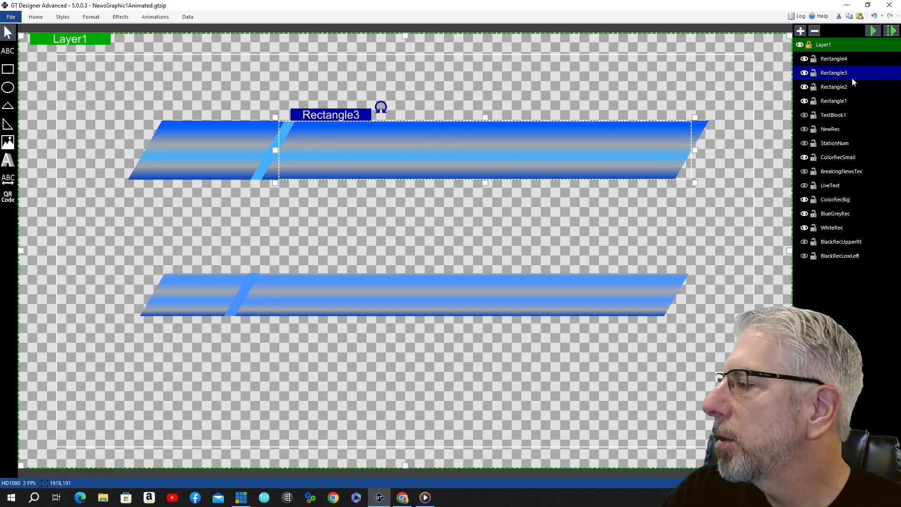
- Preview the animation and check ColorRecSmall's TransitionIn delay and direction
click(871, 30)
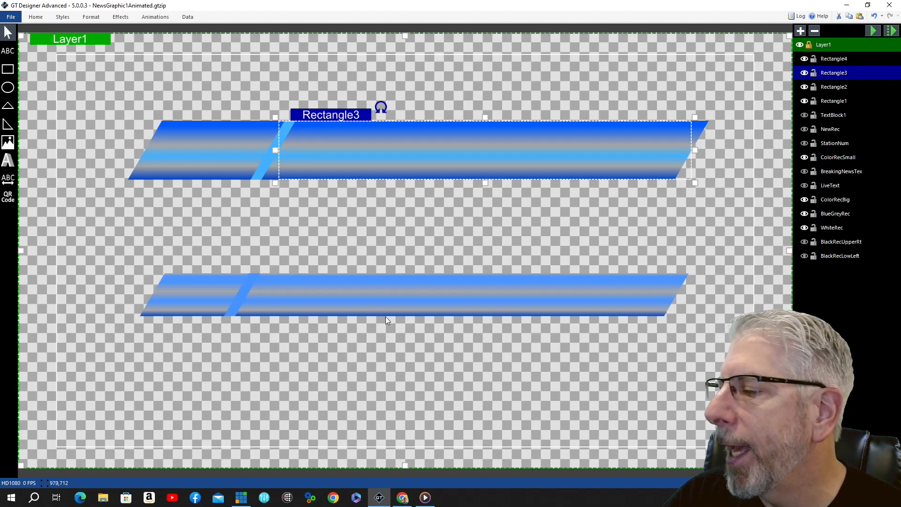
click(193, 294)
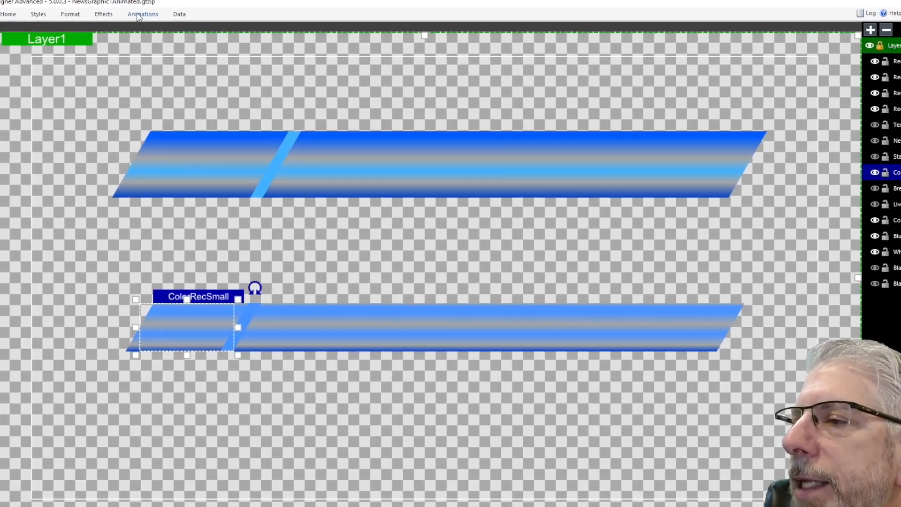
click(154, 17)
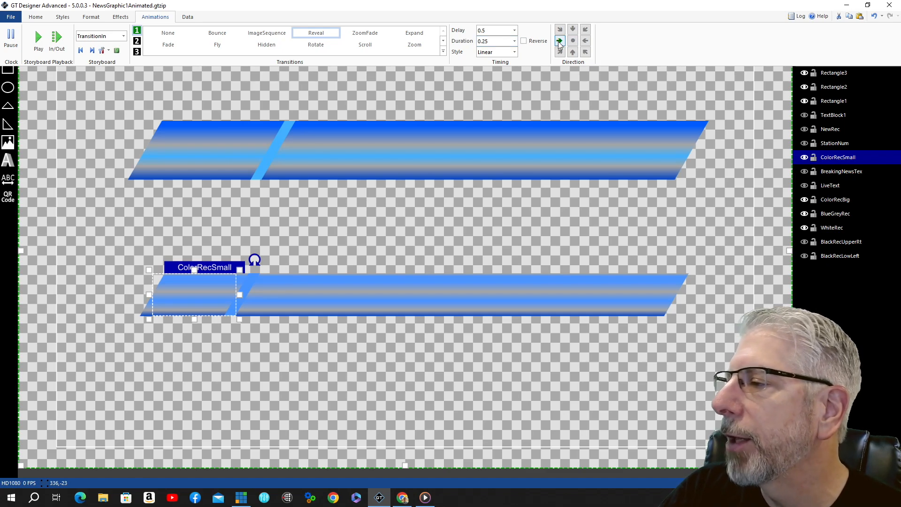
- Set Rectangle4's TransitionIn Reveal to a 0.5 delay with a left-to-right direction, matching ColorRecSmall
key(ctrl+v)
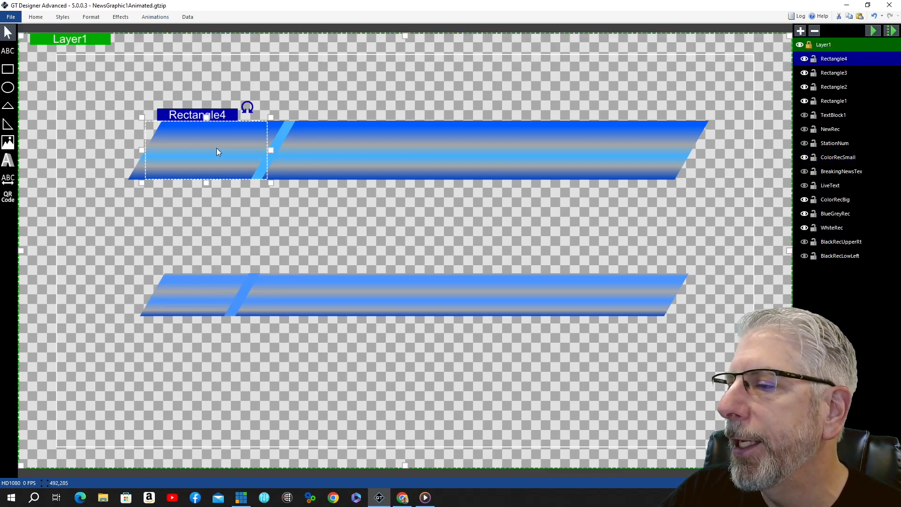
click(155, 17)
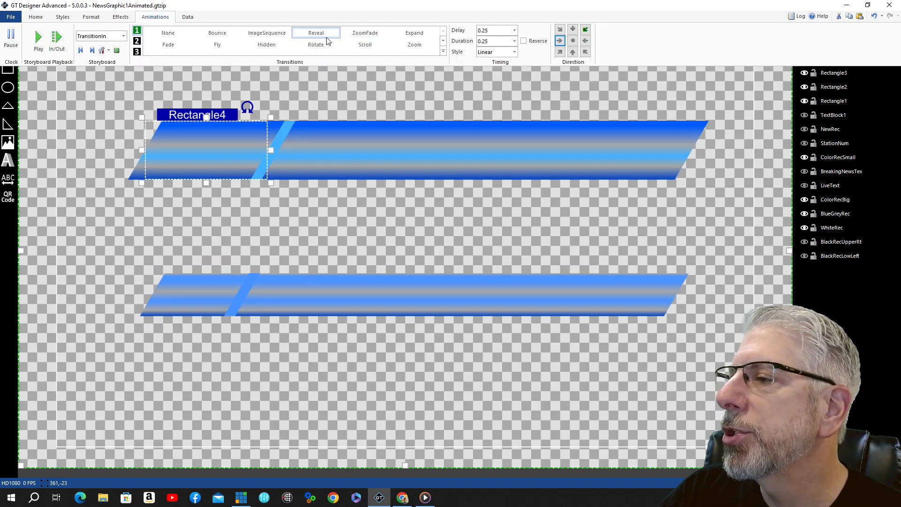
click(514, 30)
click(500, 53)
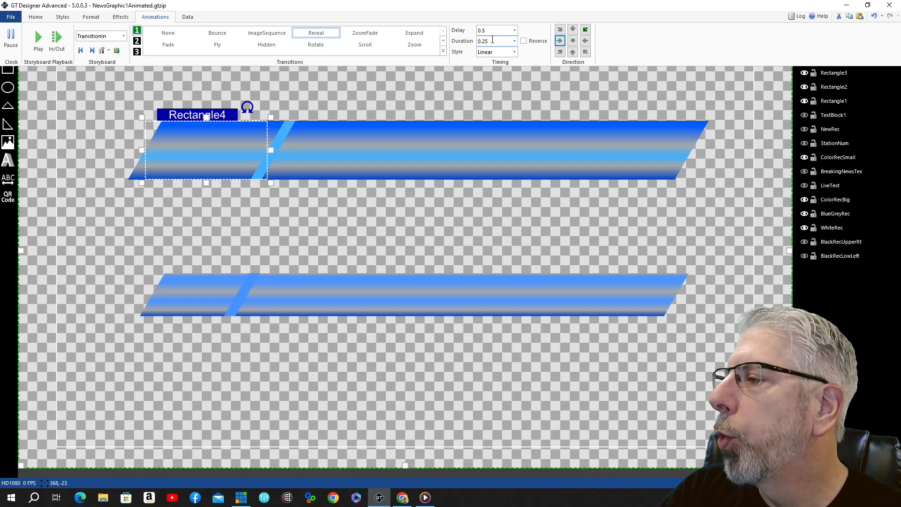
click(560, 41)
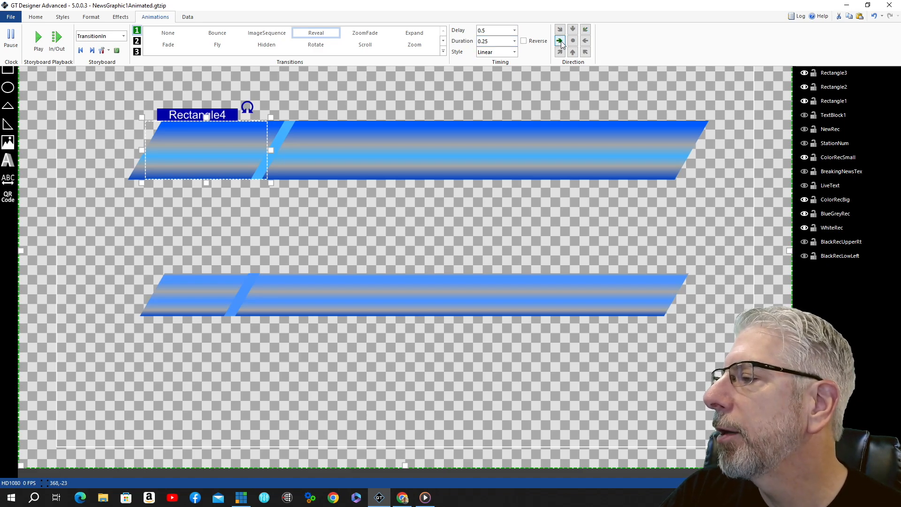
- Play back all of Layer1's transitions to compare the upper bar with the lower one
click(832, 44)
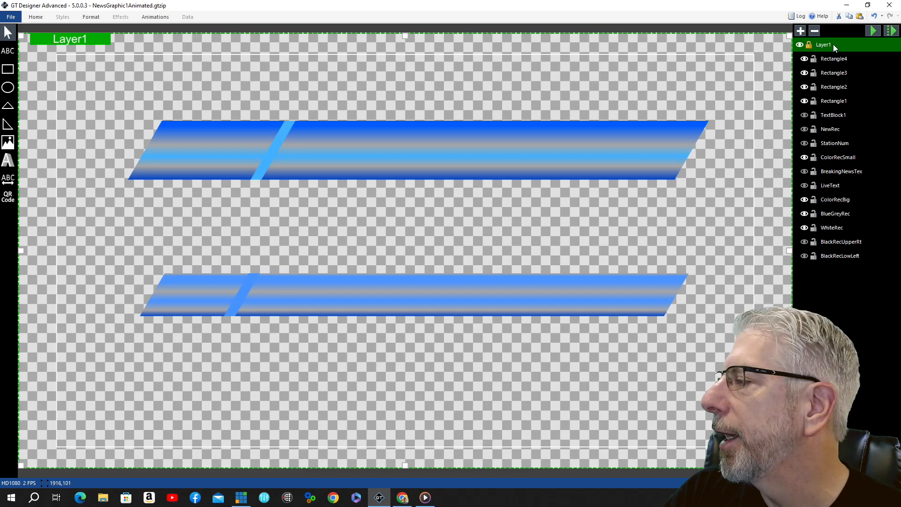
click(874, 30)
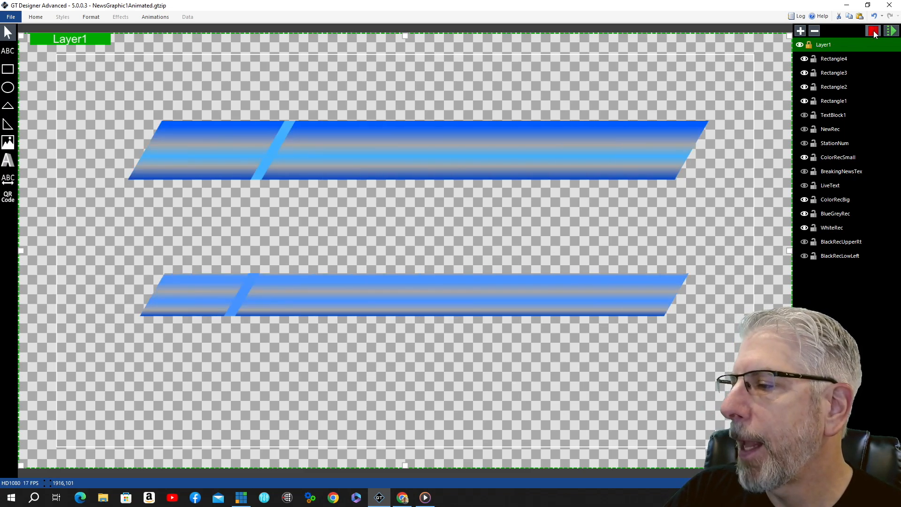
click(873, 31)
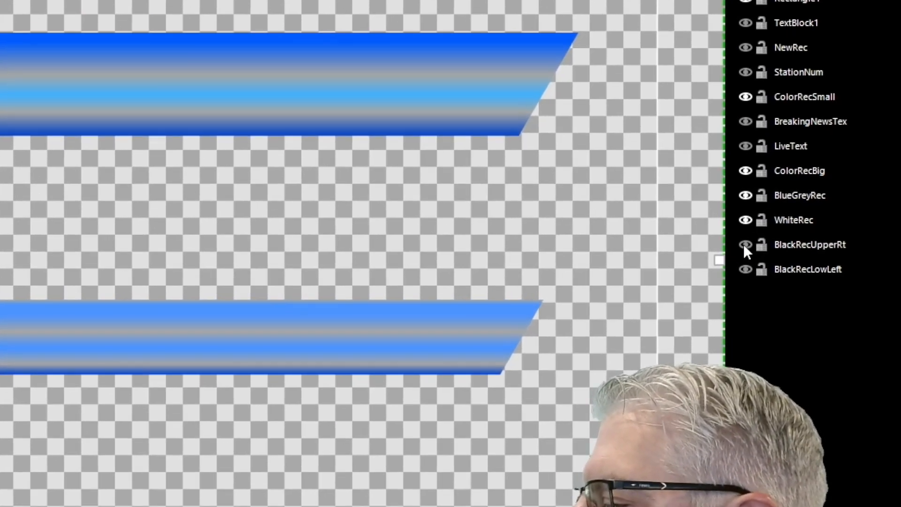
- Show BlackRecUpperRt as a reference, and draw a thin rectangle just above the upper bar's right half
click(745, 245)
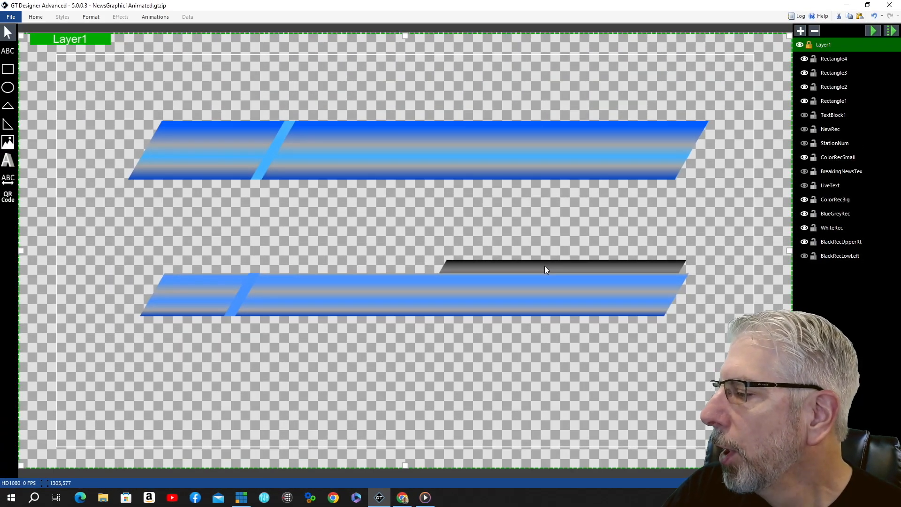
click(8, 69)
drag(483, 77, 699, 95)
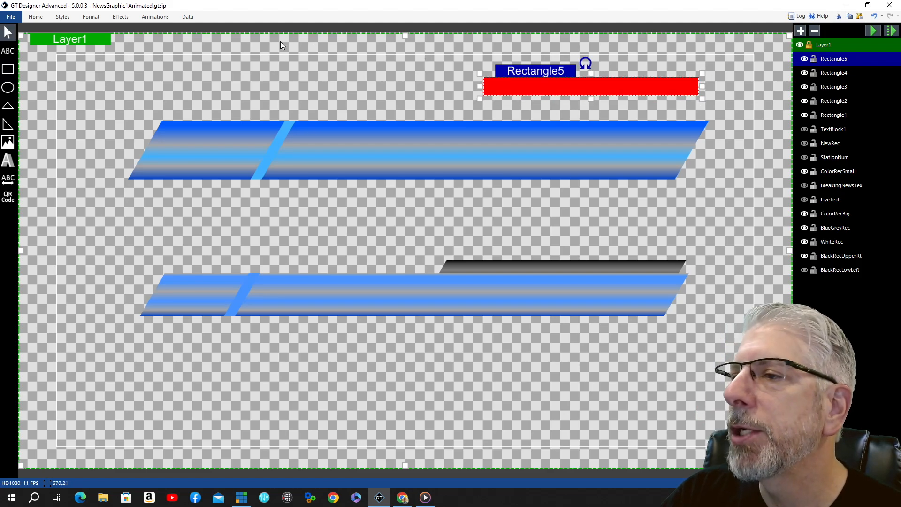
- Skew Rectangle5 by 30 on the X axis
click(120, 17)
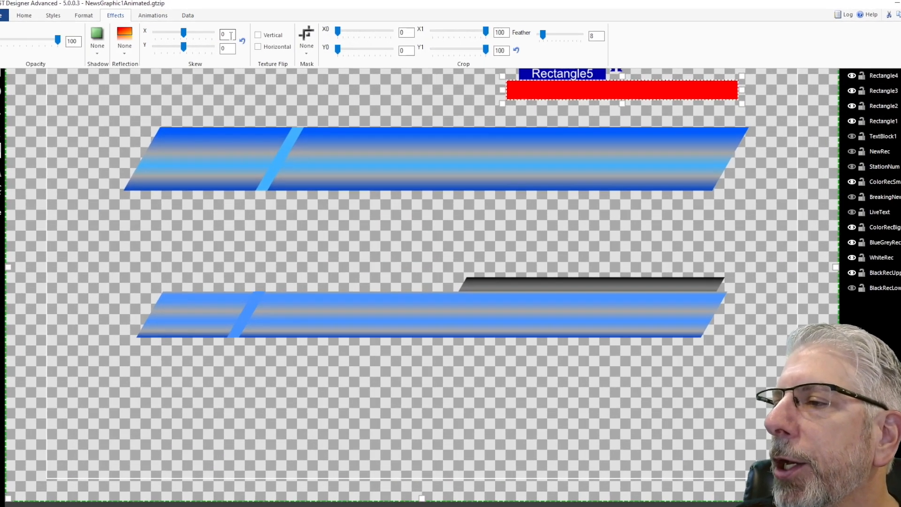
text(3)
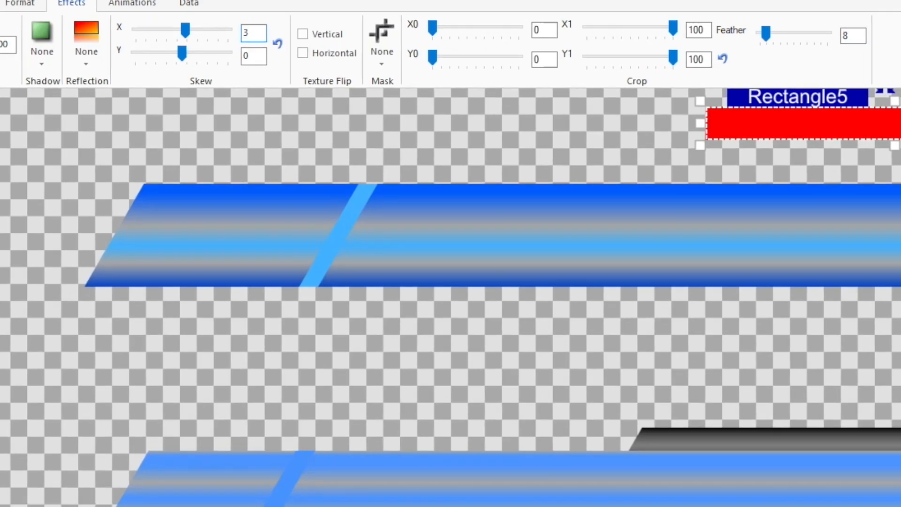
text(0)
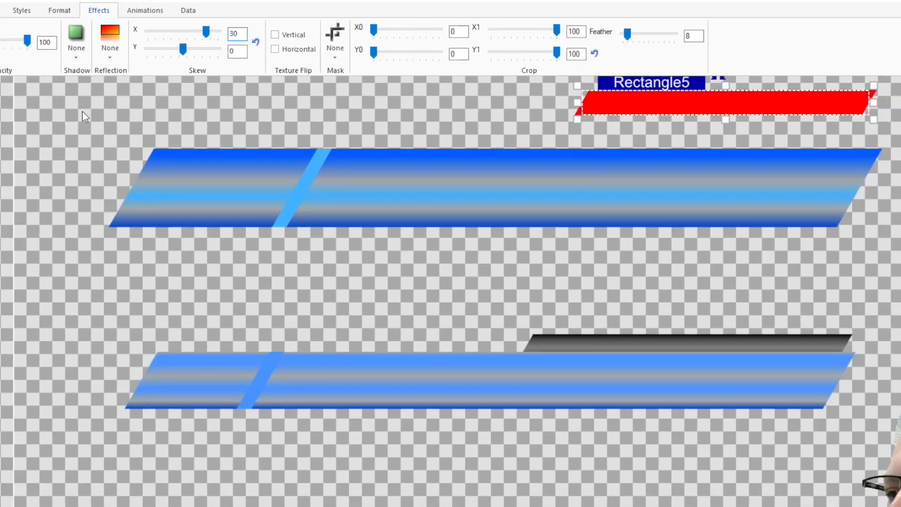
click(51, 137)
click(579, 87)
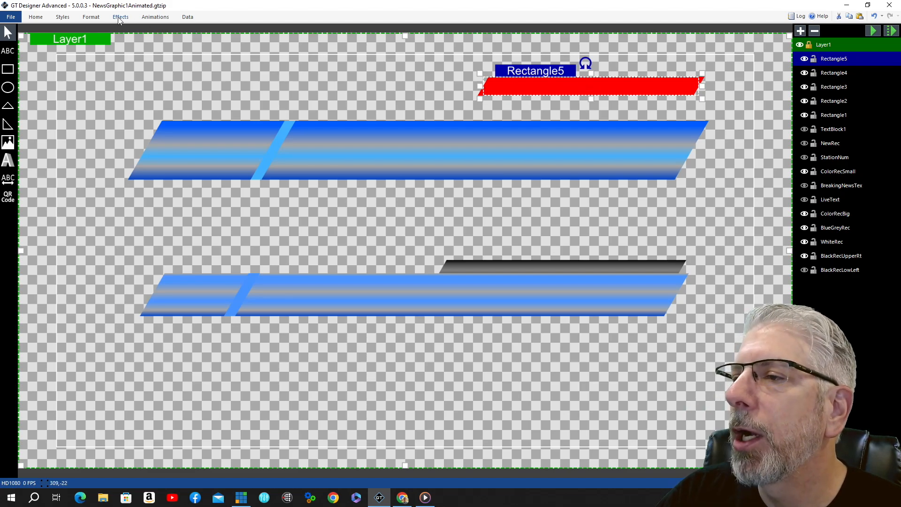
- Give Rectangle5 a gradient fill and add three extra stops to the linear gradient
click(36, 18)
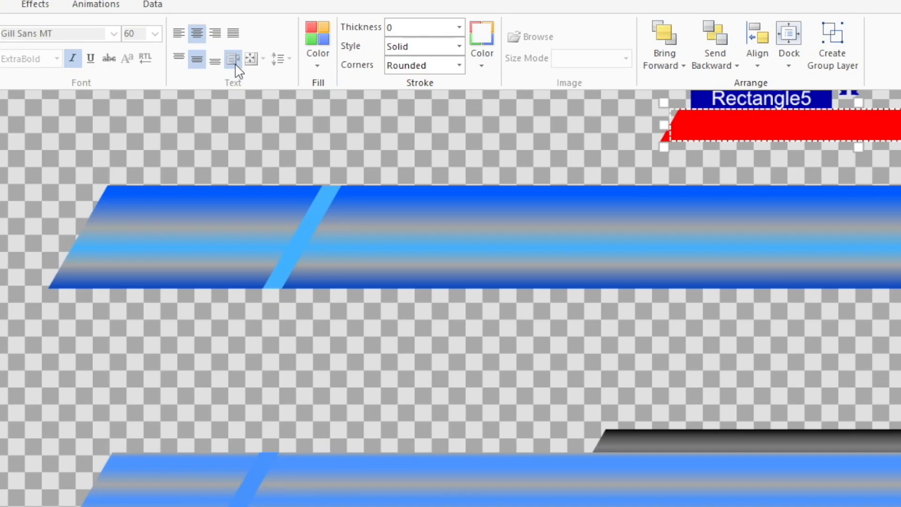
click(325, 64)
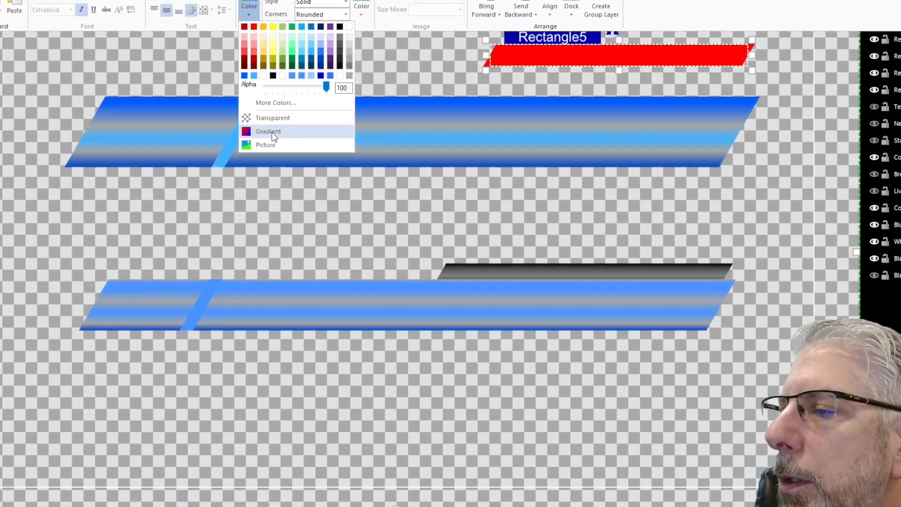
click(300, 149)
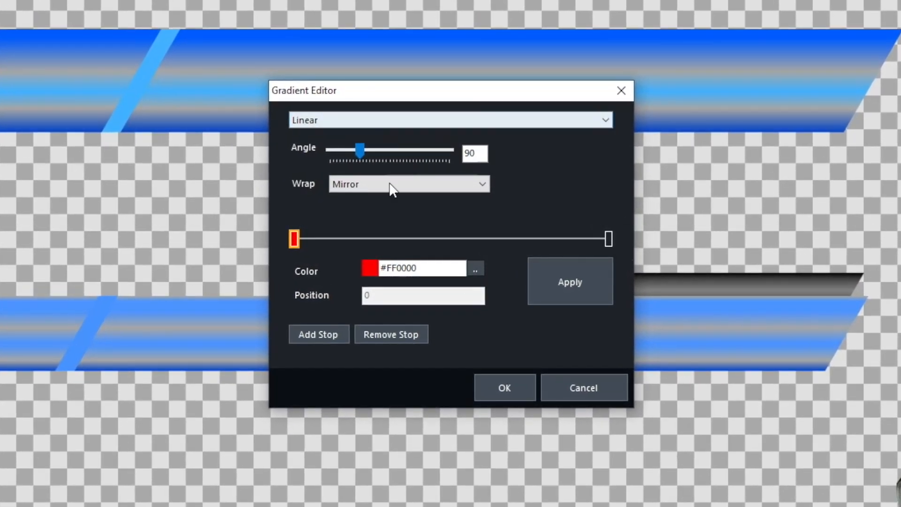
click(312, 335)
click(314, 334)
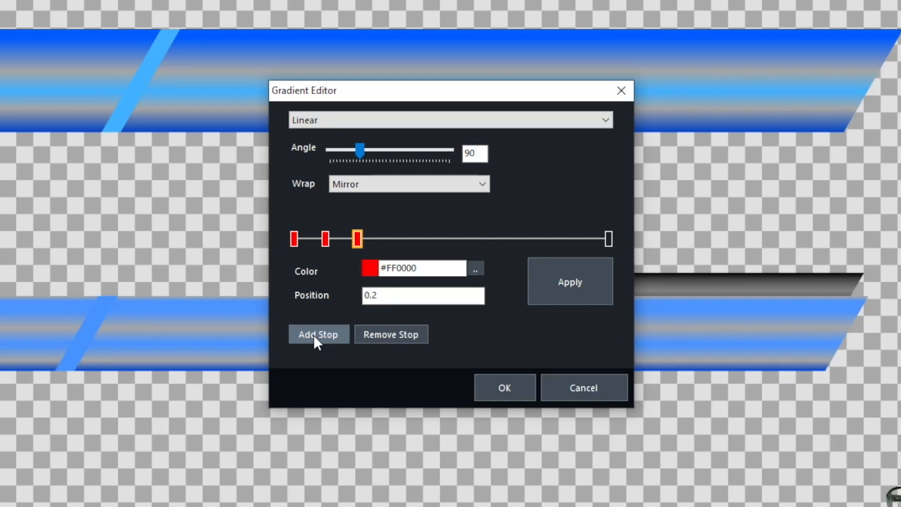
click(317, 334)
- Spread the three added gradient stops to positions of about 0.28, 0.46 and 0.80
drag(388, 238, 546, 240)
click(357, 239)
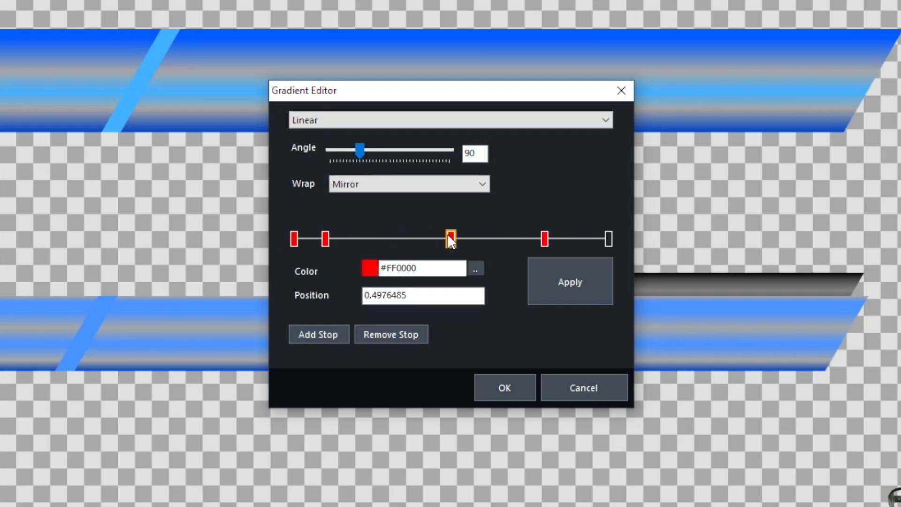
drag(450, 238, 437, 238)
drag(326, 240, 380, 239)
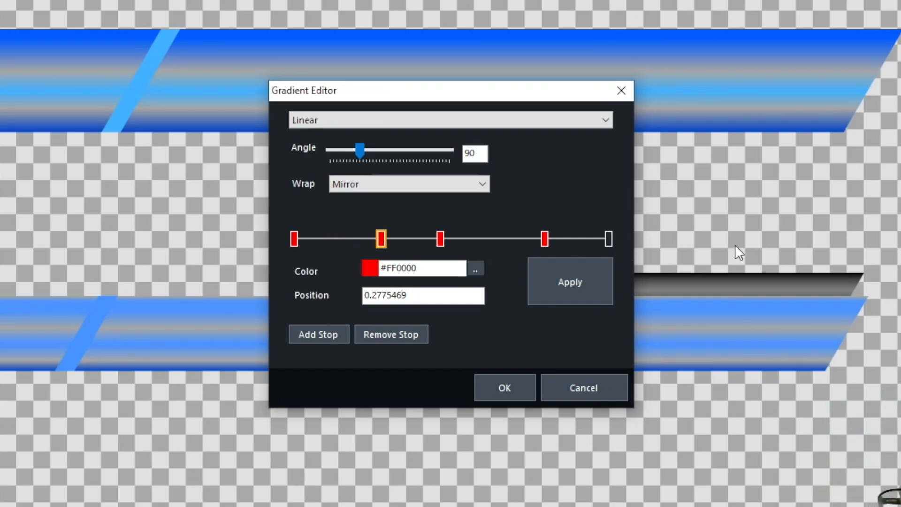
- Color the gradient's first stop dark gray #404040 and its last stop black #000000
click(293, 238)
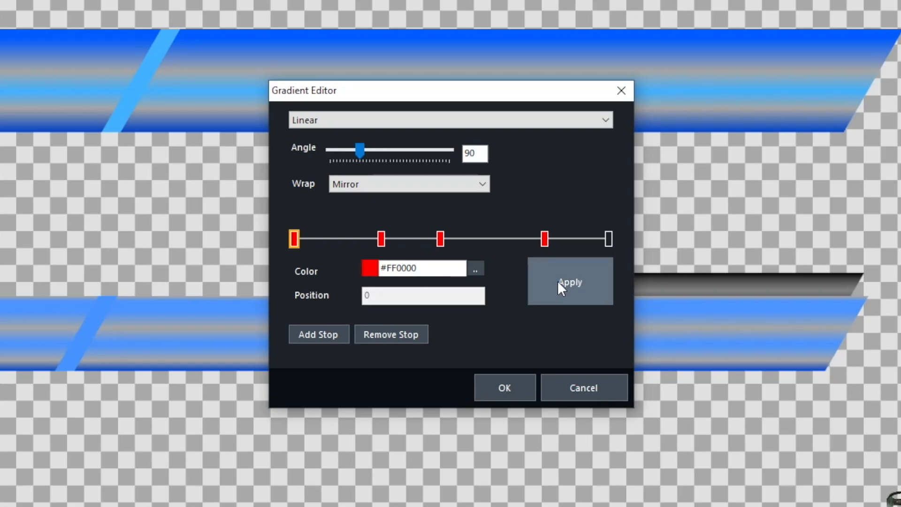
click(478, 268)
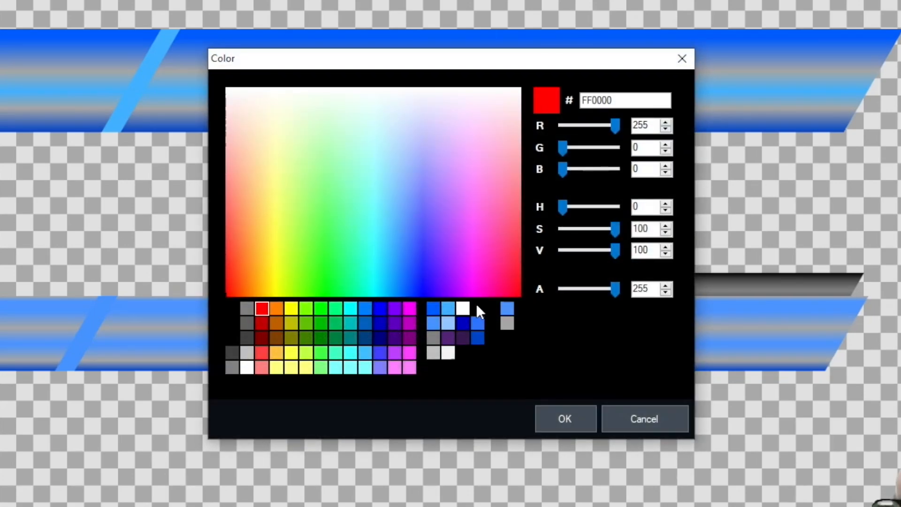
click(248, 339)
click(563, 417)
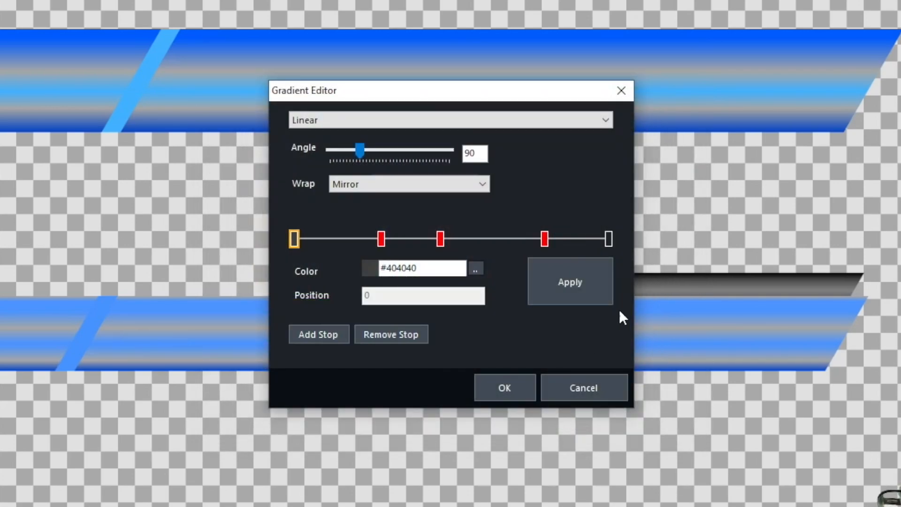
click(609, 239)
click(477, 269)
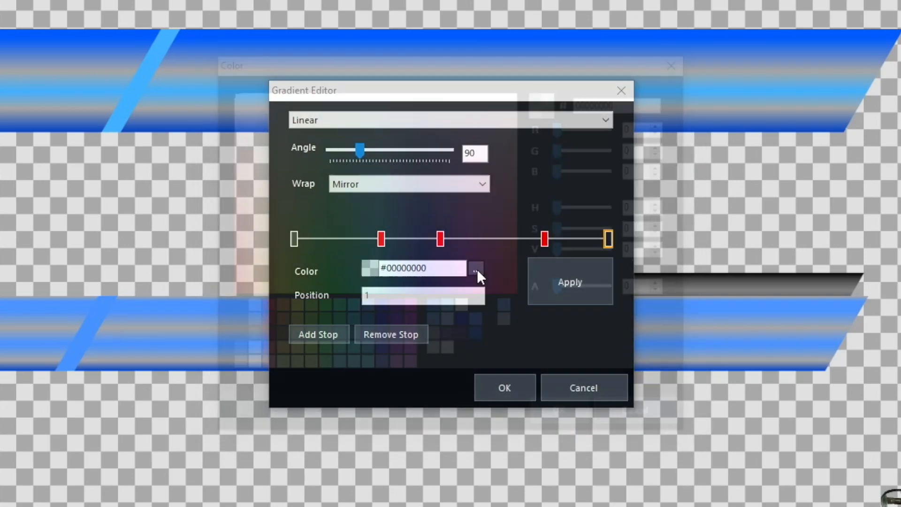
click(233, 338)
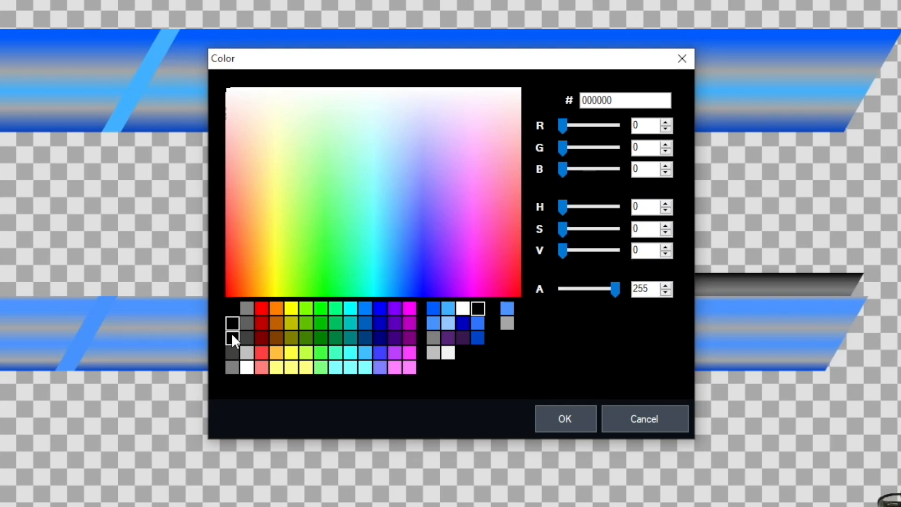
click(581, 425)
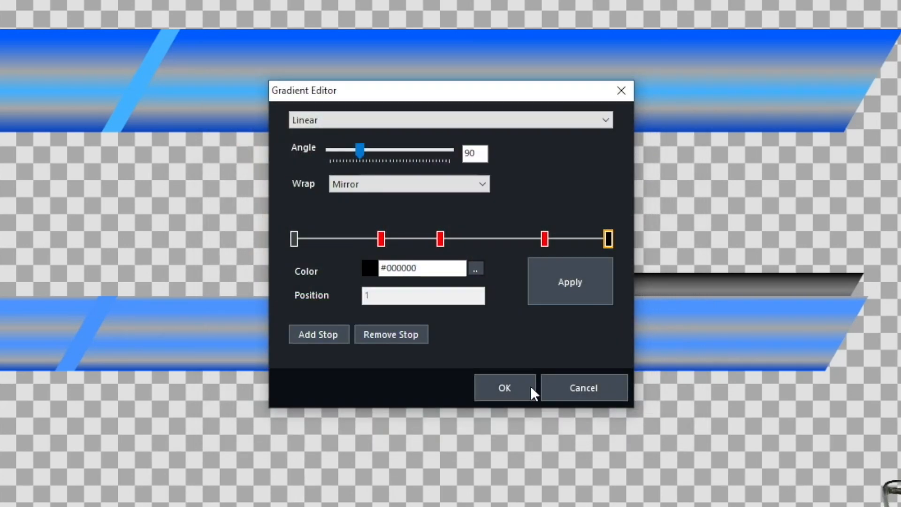
- Color the gradient stops at about 0.28 and 0.80 medium gray #606060
click(381, 238)
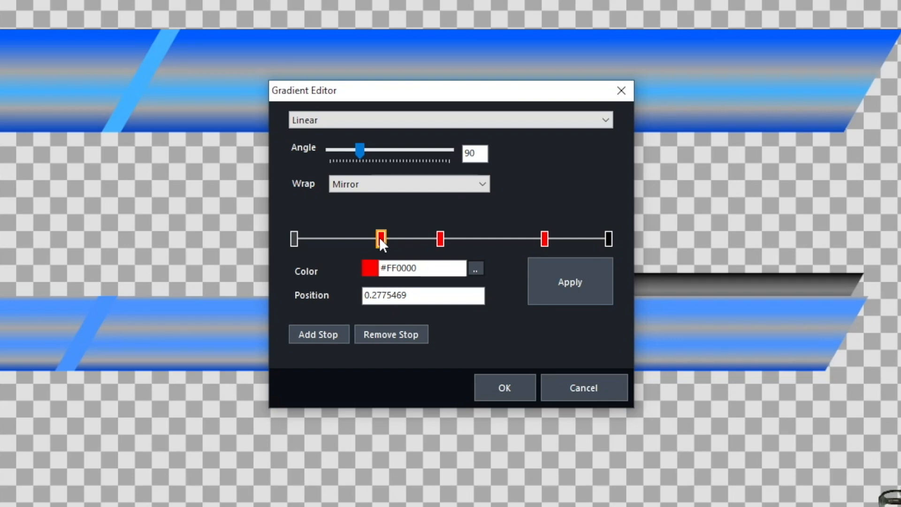
click(476, 268)
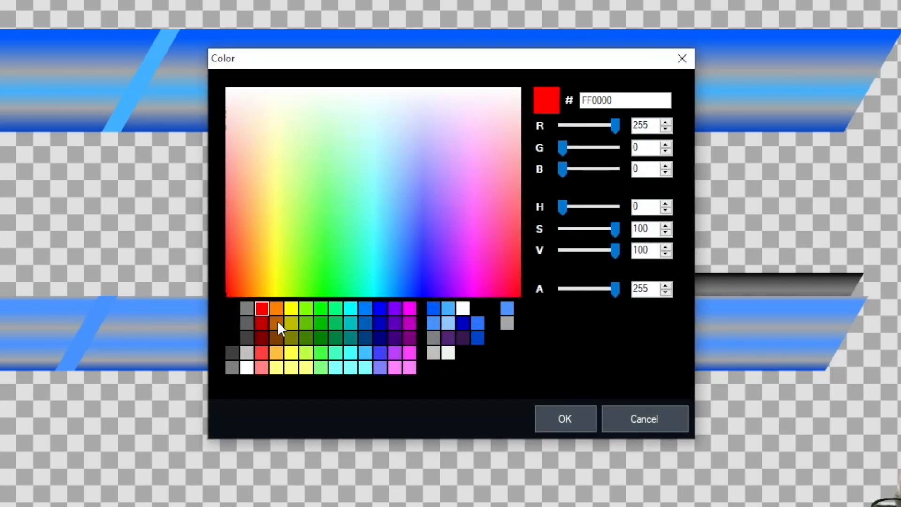
click(247, 323)
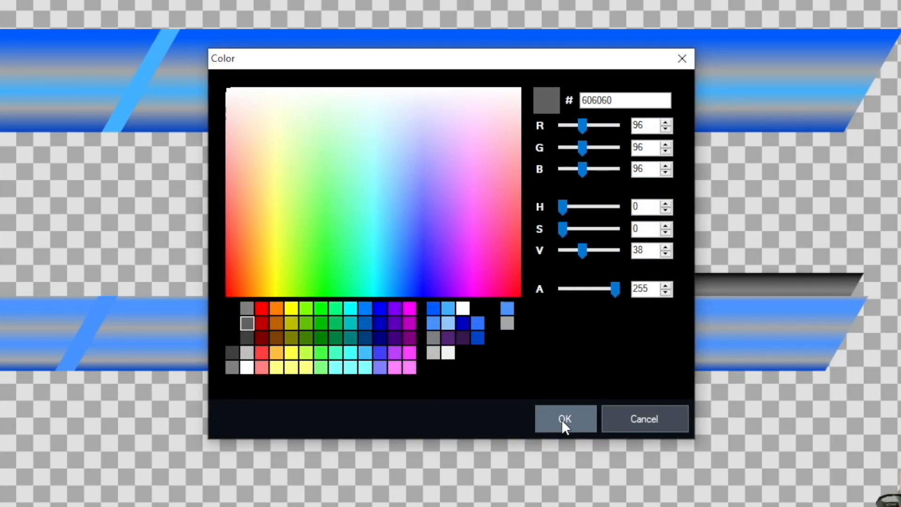
click(563, 420)
click(533, 240)
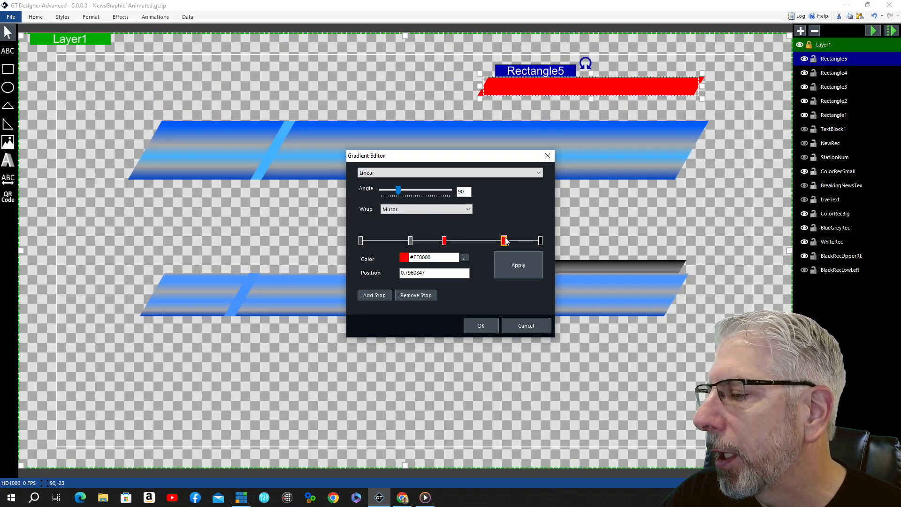
click(465, 258)
click(334, 289)
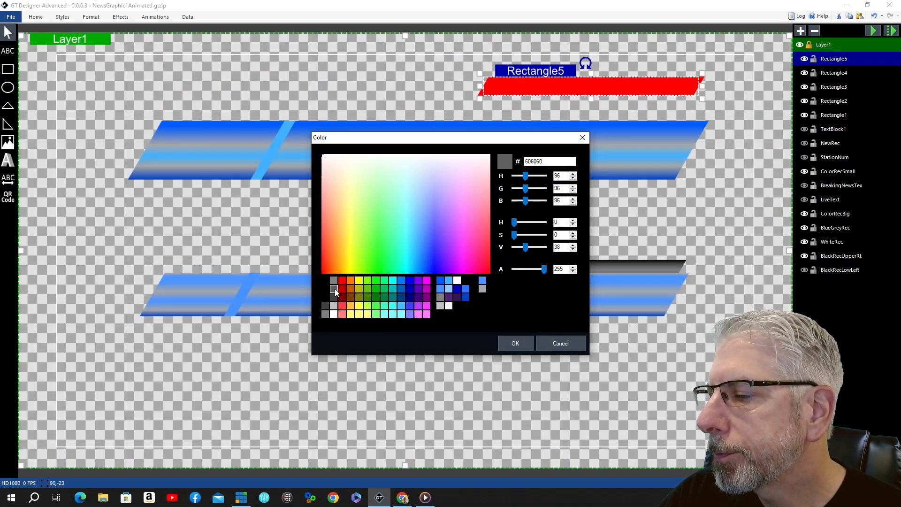
click(517, 344)
- Color the gradient stop at about 0.46 gray #808080 and apply the finished gradient to Rectangle5
click(444, 240)
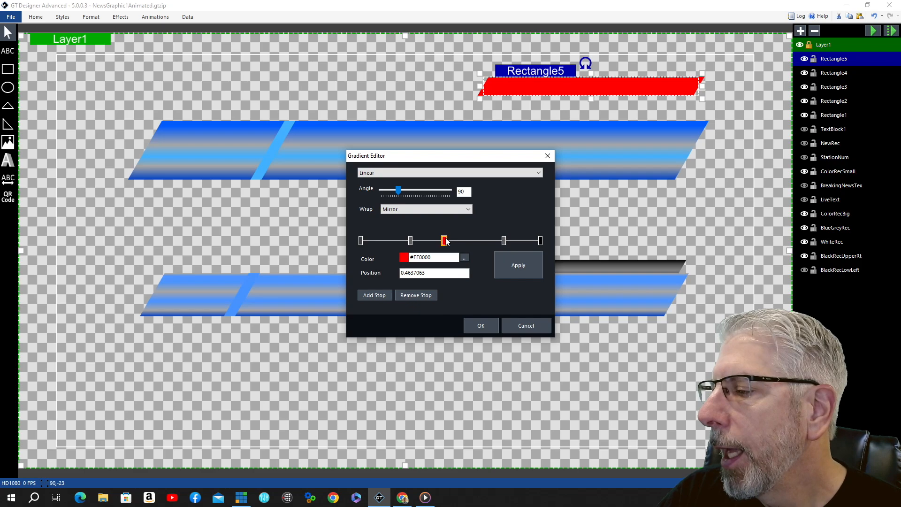
click(465, 258)
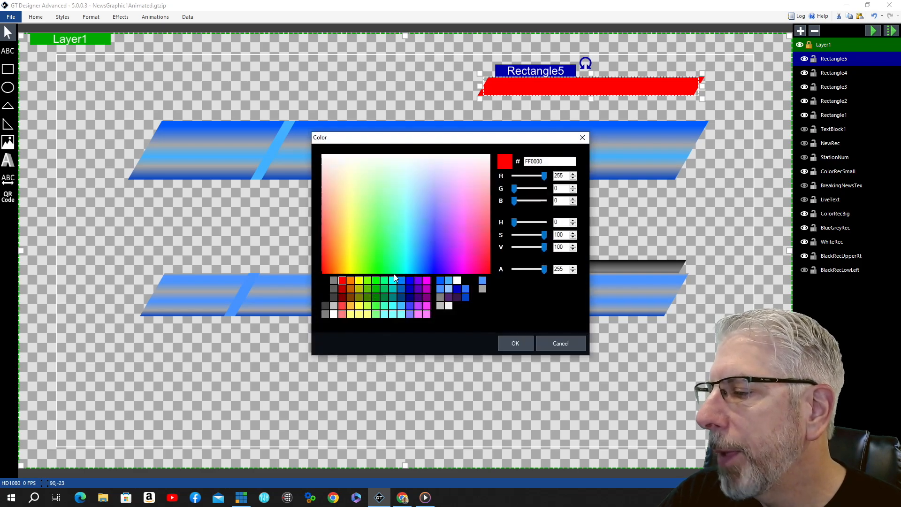
click(334, 281)
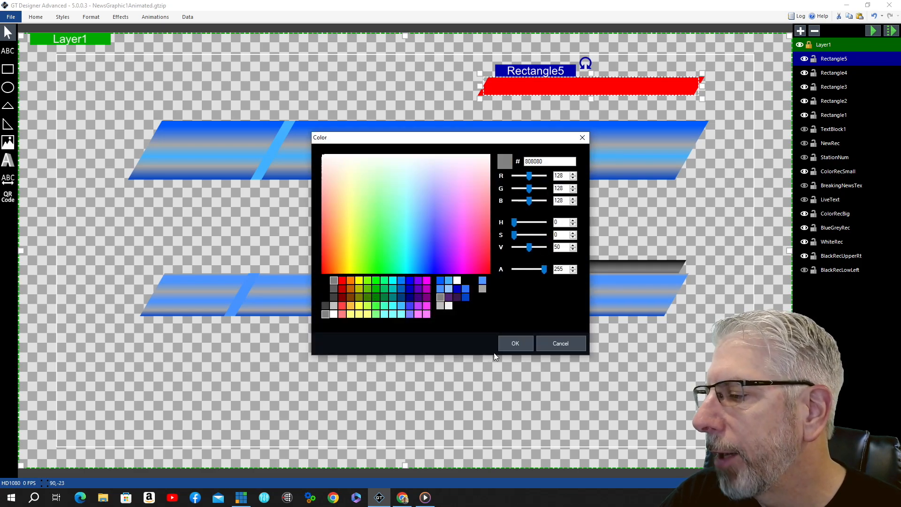
click(519, 348)
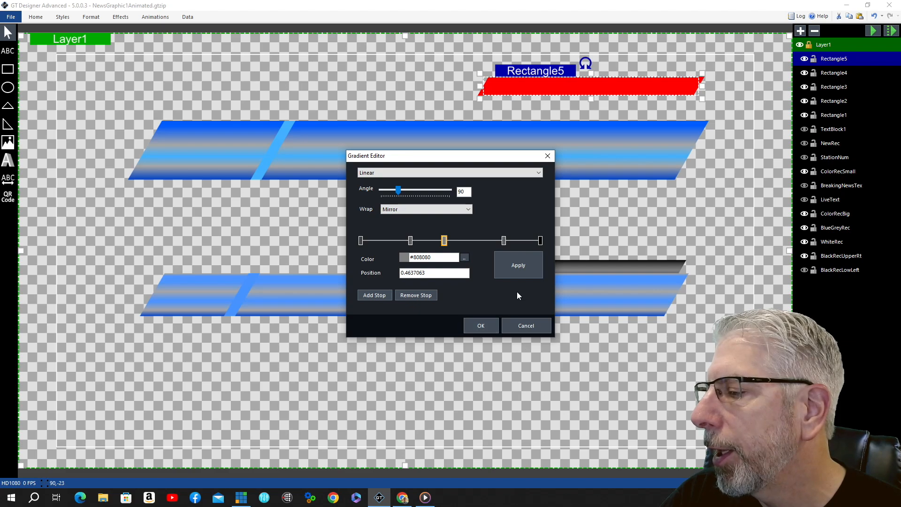
click(521, 265)
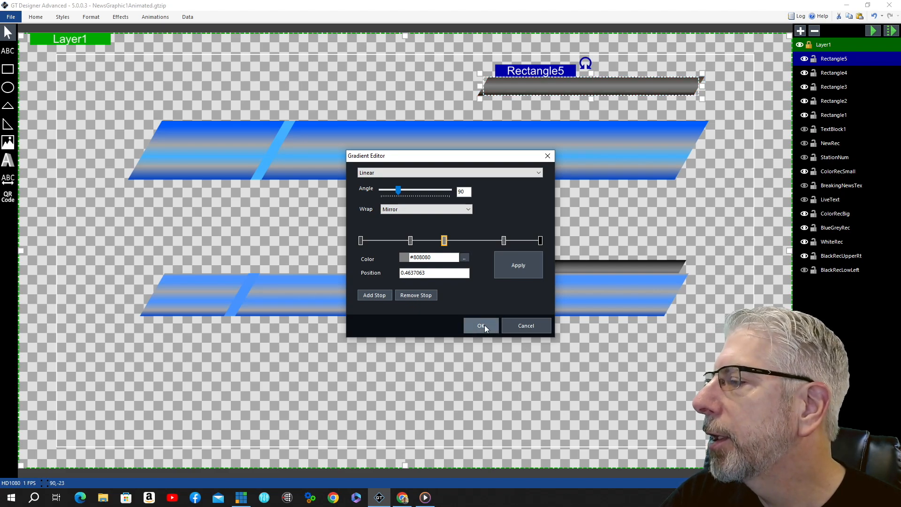
click(485, 325)
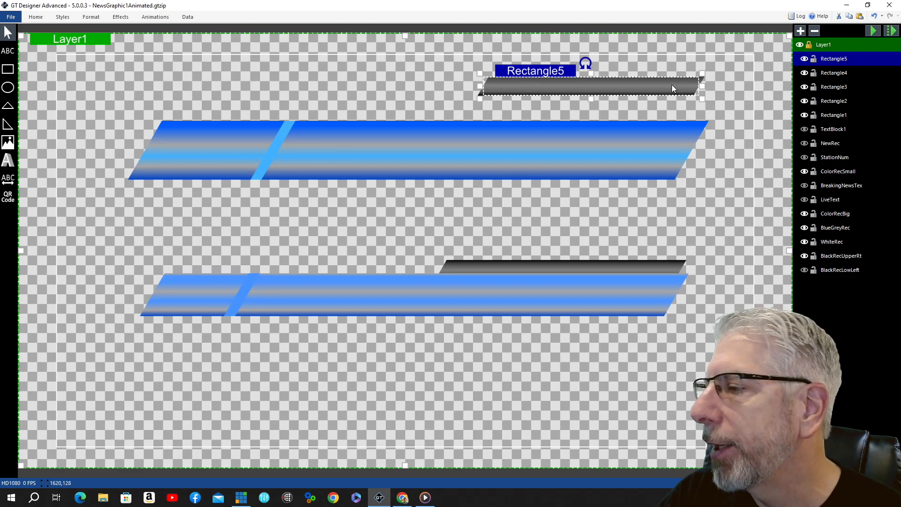
- Check BlackRecUpperRt's transition settings and give Rectangle5 the same Reveal transition
click(561, 271)
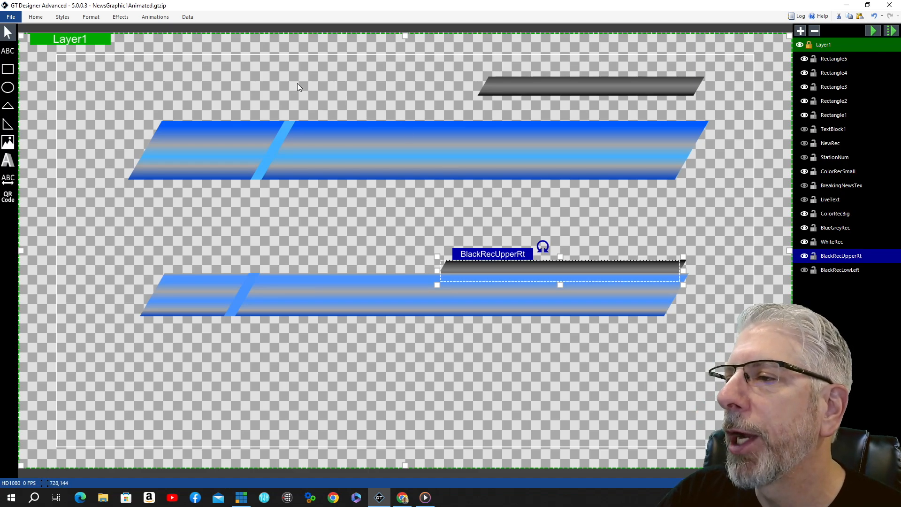
click(162, 18)
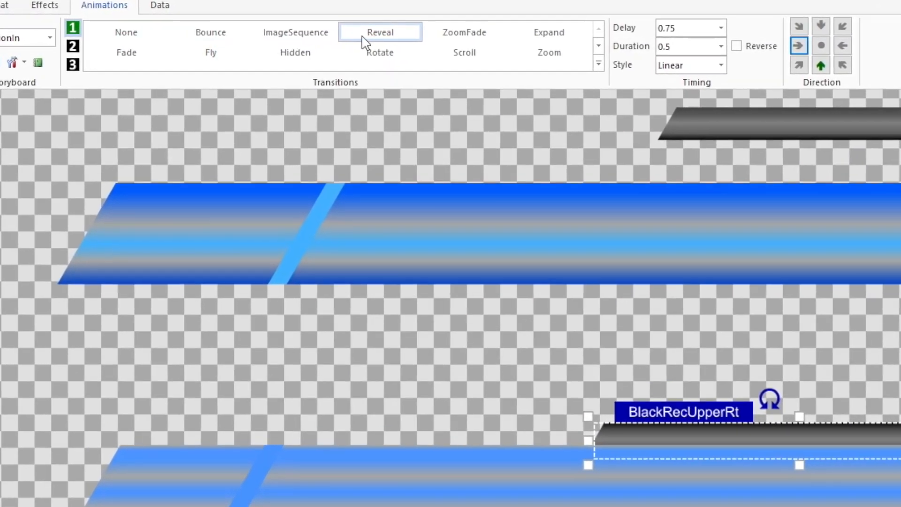
click(362, 38)
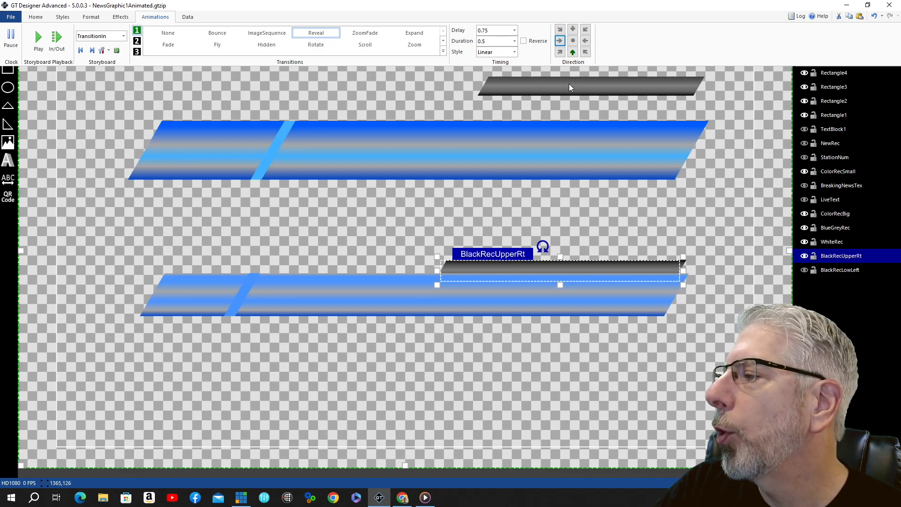
click(569, 85)
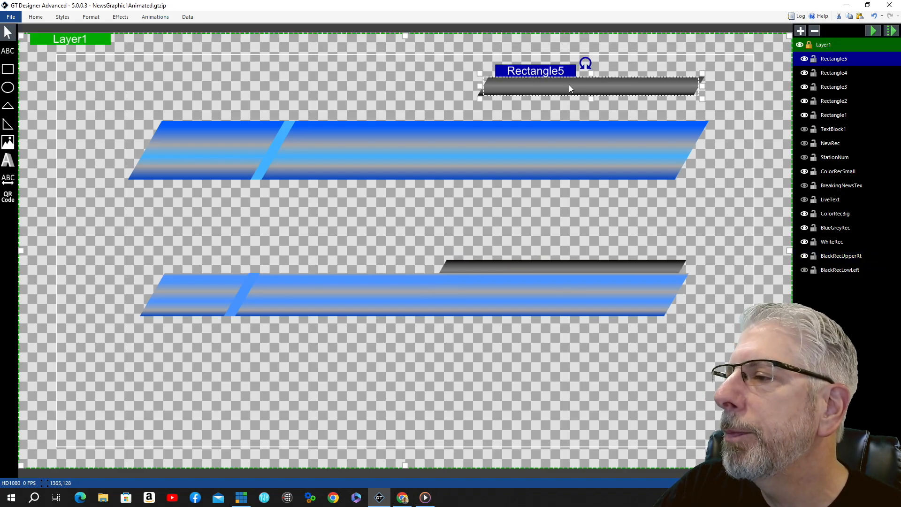
click(156, 17)
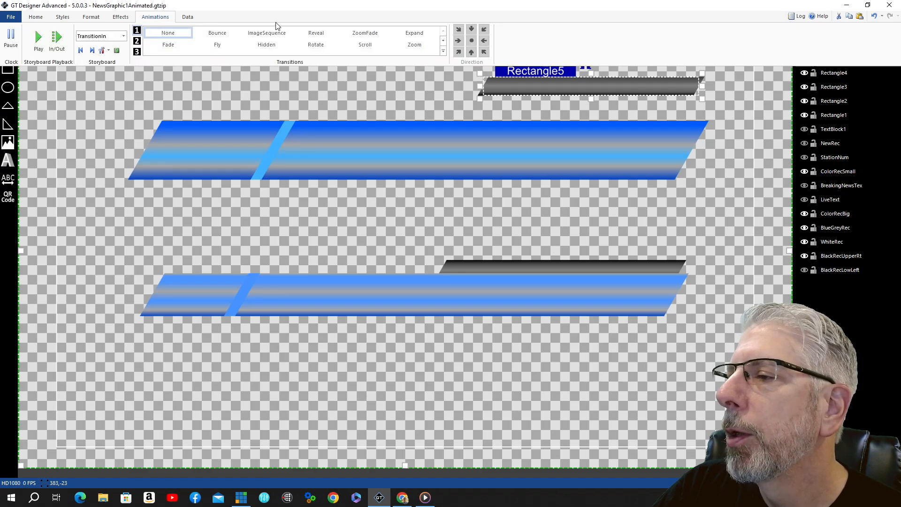
click(318, 34)
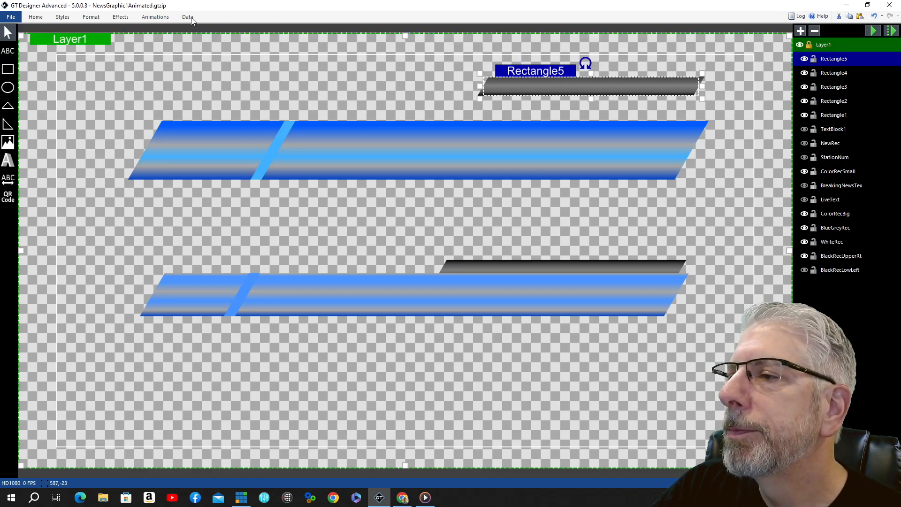
- Set Rectangle5's Reveal transition to a 0.75 delay, a 0.5 duration and an upward direction
click(161, 18)
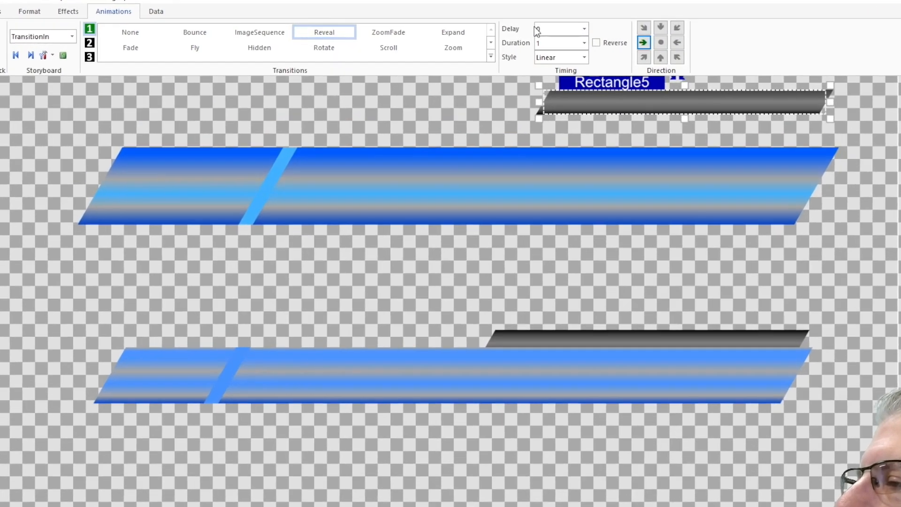
click(480, 30)
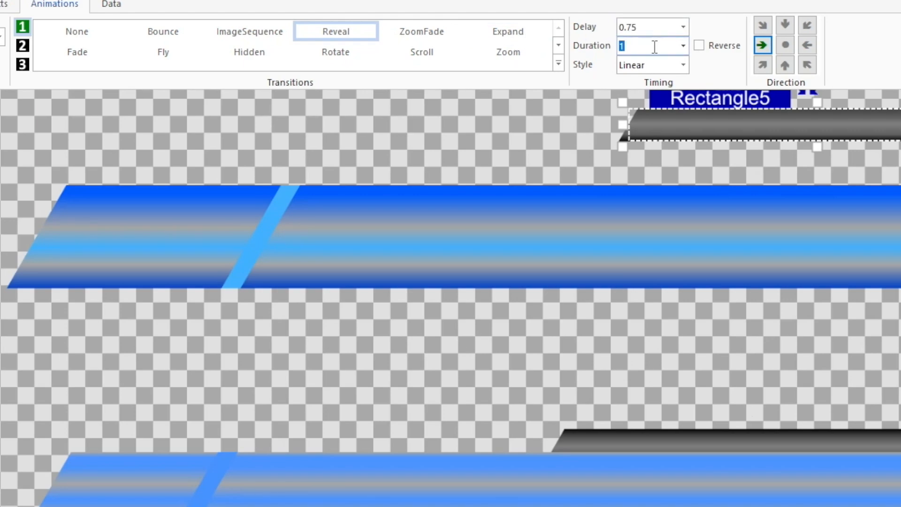
click(684, 45)
click(658, 65)
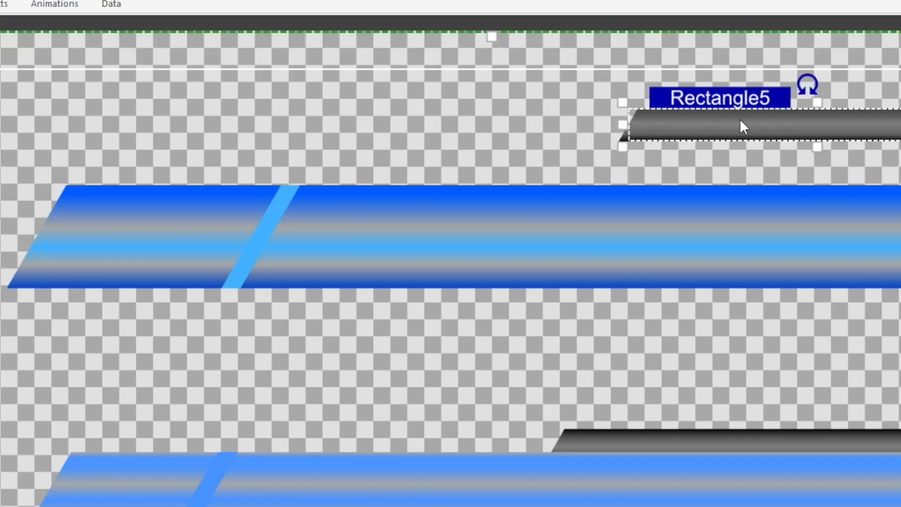
click(71, 5)
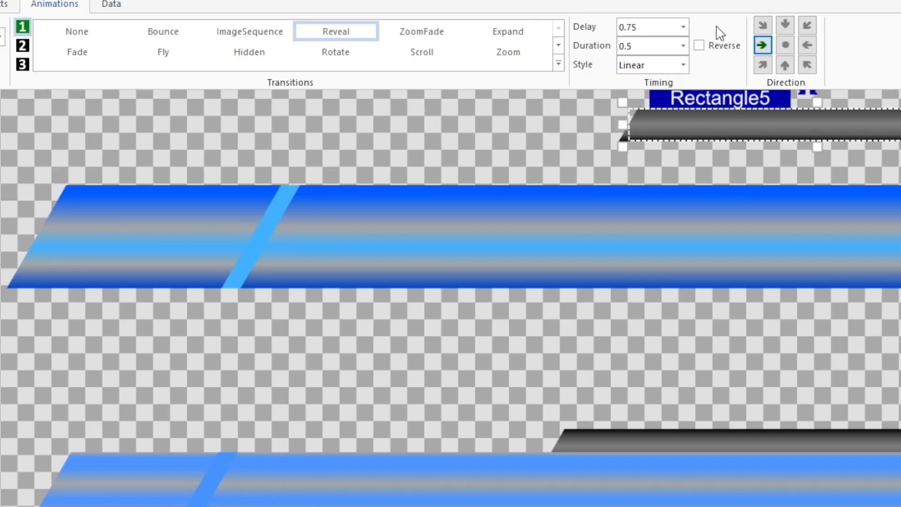
click(786, 67)
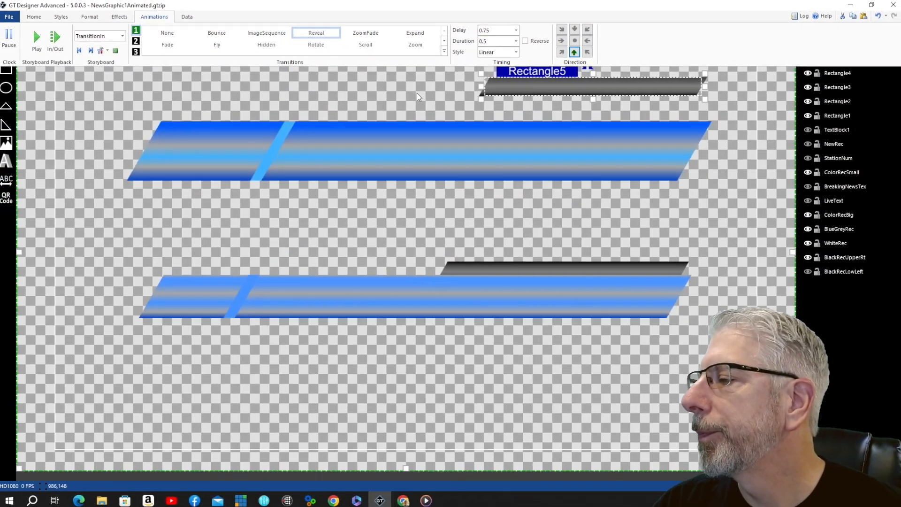
- Move Rectangle5 down onto the upper blue bar's top edge, place it below Rectangle3 in the layer order, and preview the animation
click(512, 136)
click(603, 89)
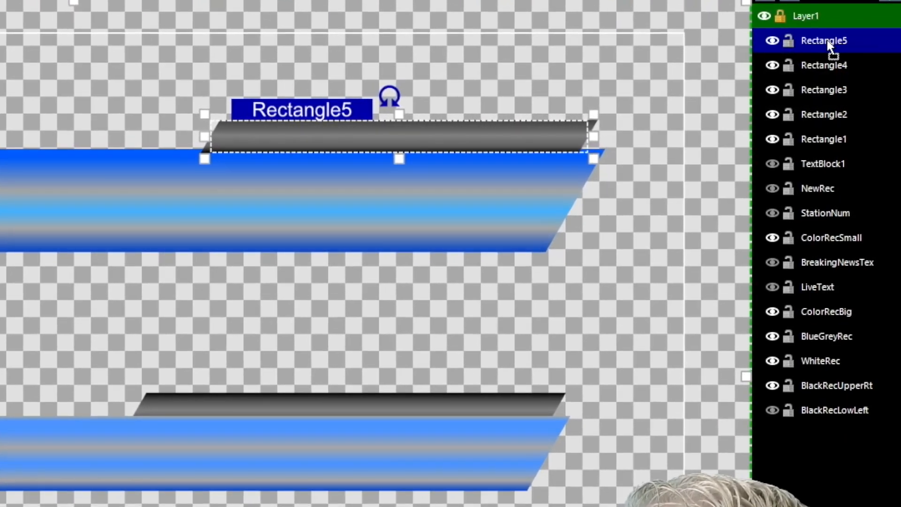
drag(830, 45, 830, 97)
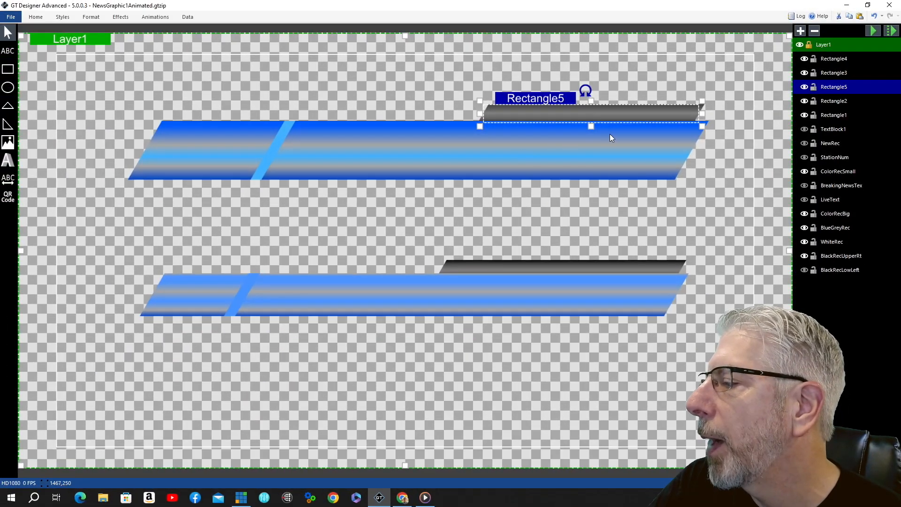
click(602, 68)
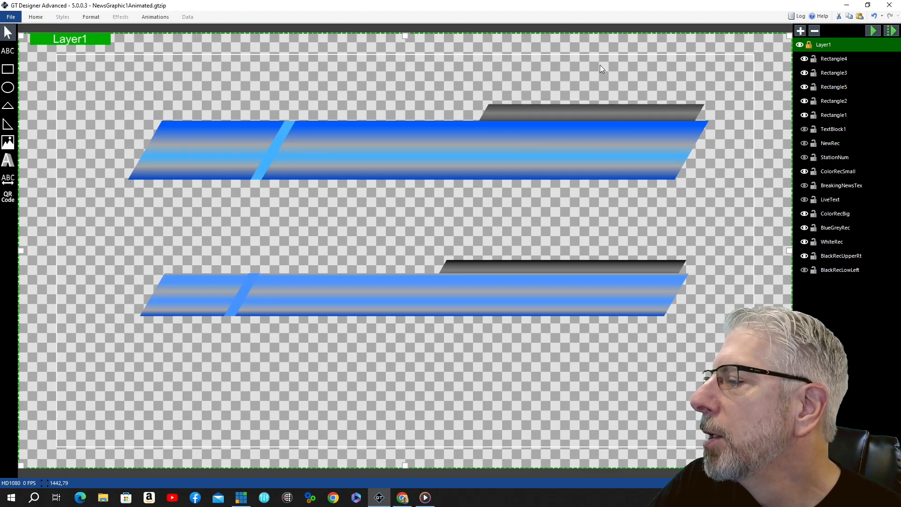
click(872, 32)
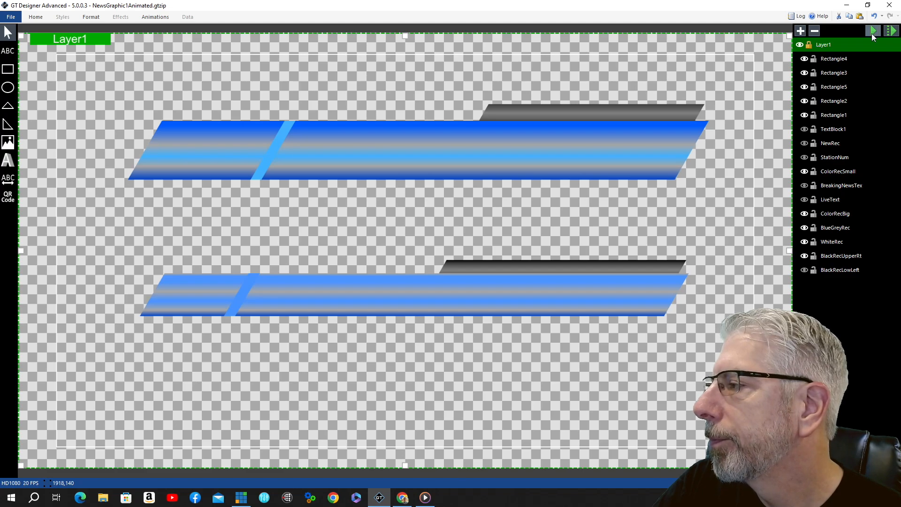
click(874, 31)
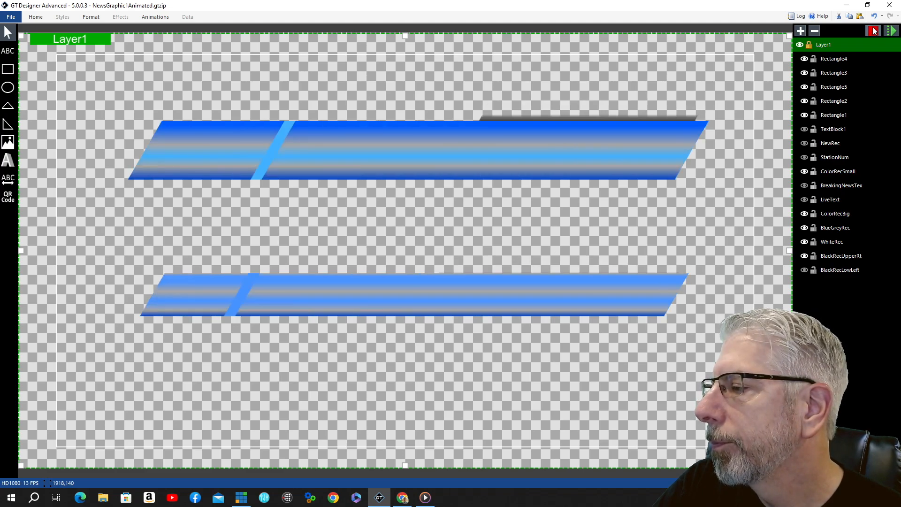
- Duplicate Rectangle5 by copying and pasting it in place
click(576, 109)
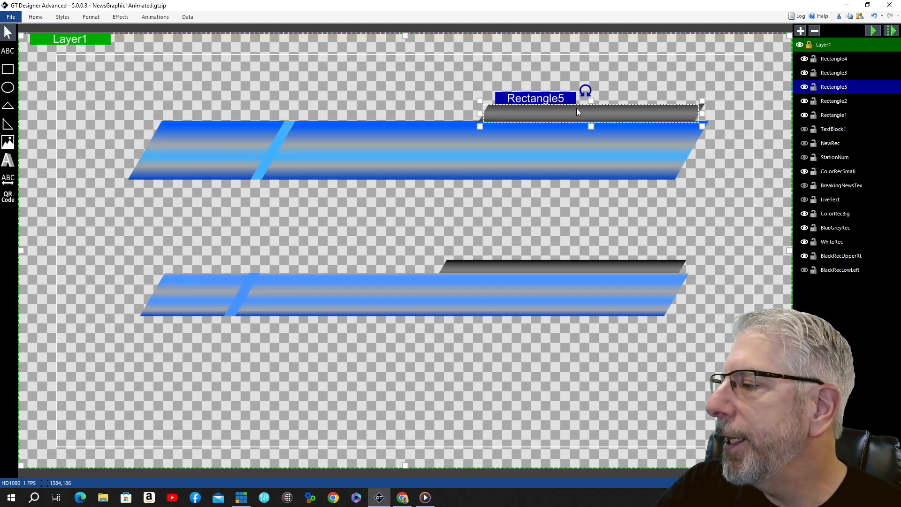
right_click(543, 100)
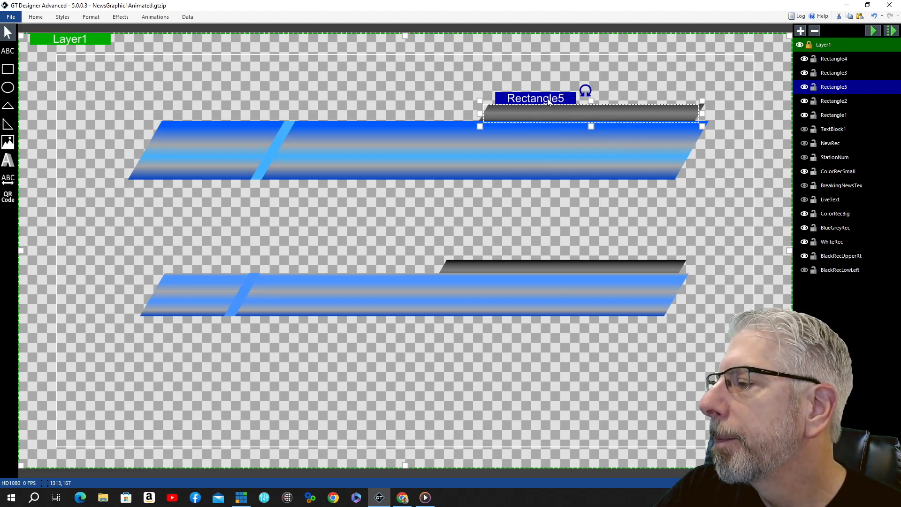
right_click(548, 102)
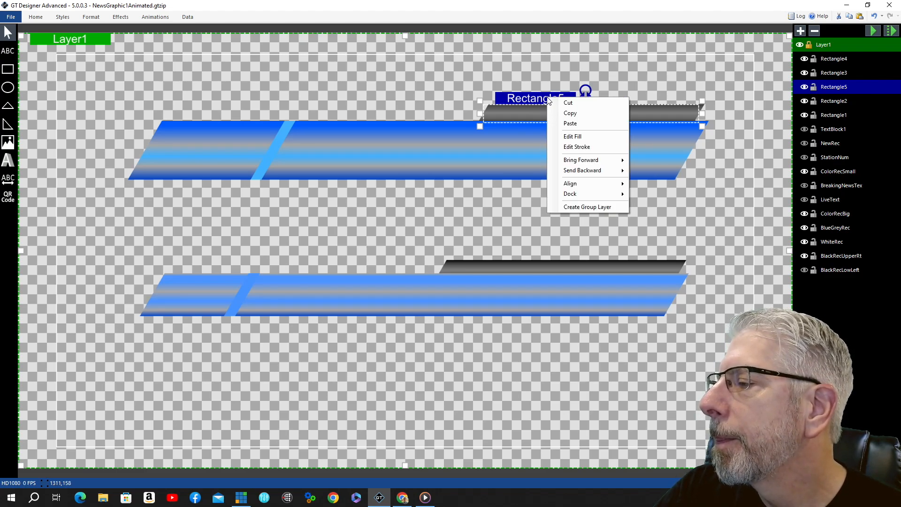
click(569, 124)
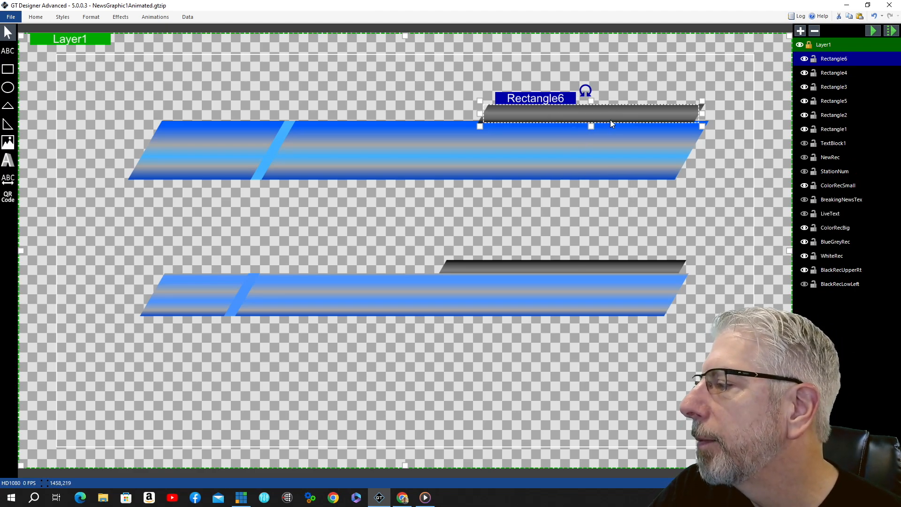
key(Escape)
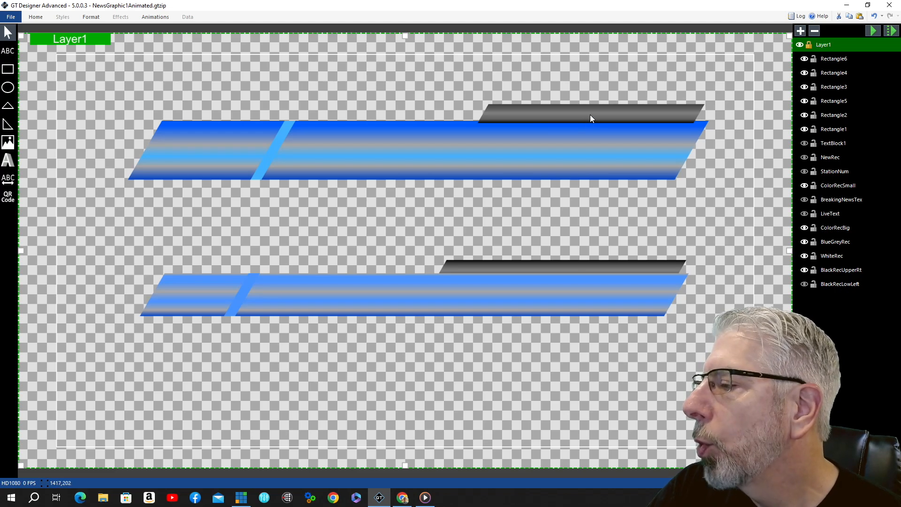
- Move the pasted gray rectangle directly beneath the lower blue bar and nudge it left to line up with the bar's slanted left end
drag(590, 116, 269, 304)
drag(213, 308, 205, 309)
key(Left)
key(Left)
key(Left)
key(Left)
key(Left)
key(Left)
key(Left)
key(Left)
key(Left)
key(Left)
key(Left)
key(Left)
key(Left)
key(Left)
key(Left)
key(Left)
key(Left)
key(Left)
key(Left)
key(Left)
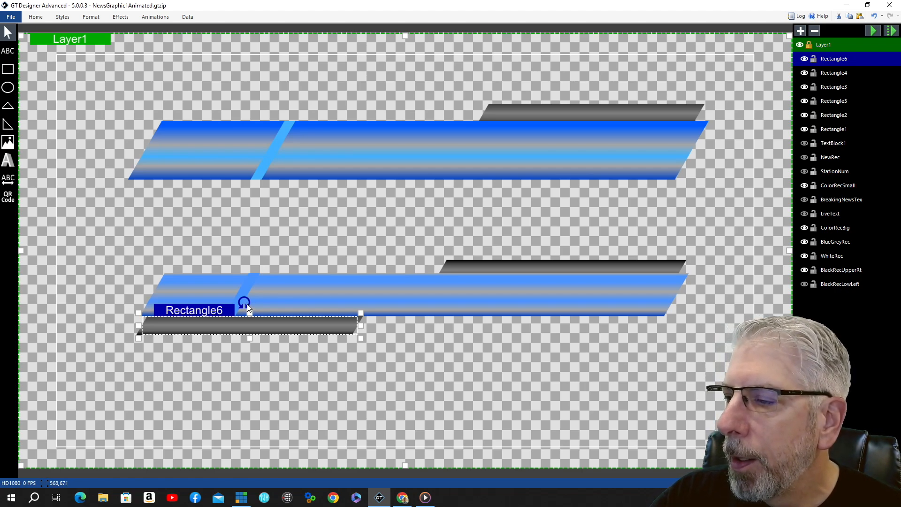
- Rotate the gray rectangle under the lower bar to exactly 180 degrees about Z and preview the animation
drag(248, 308, 219, 255)
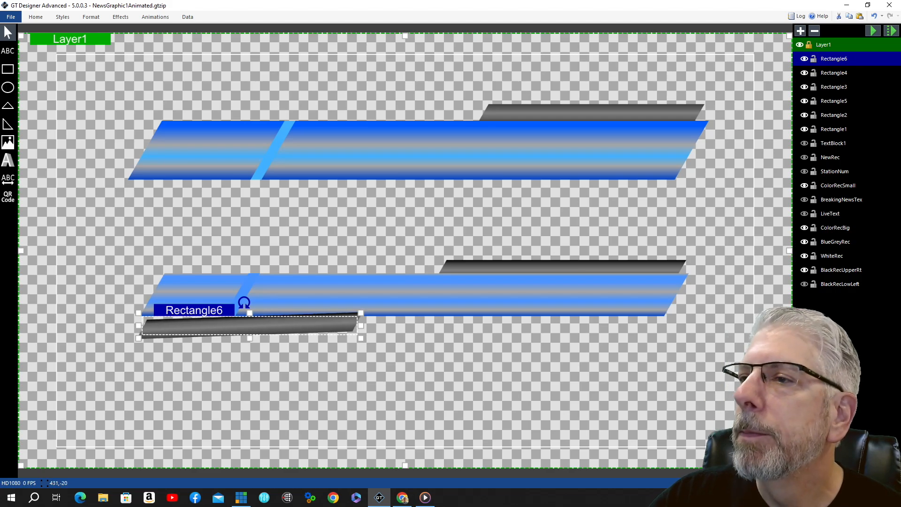
click(97, 16)
double_click(69, 51)
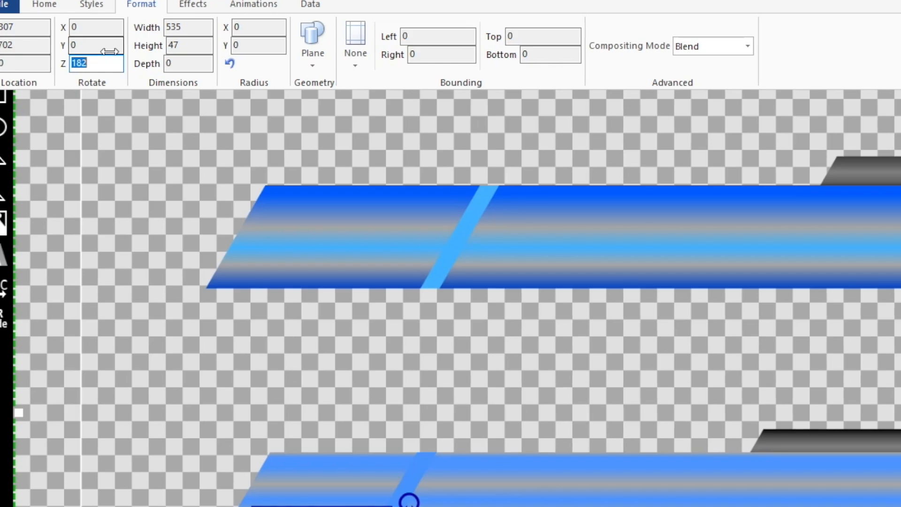
text(180)
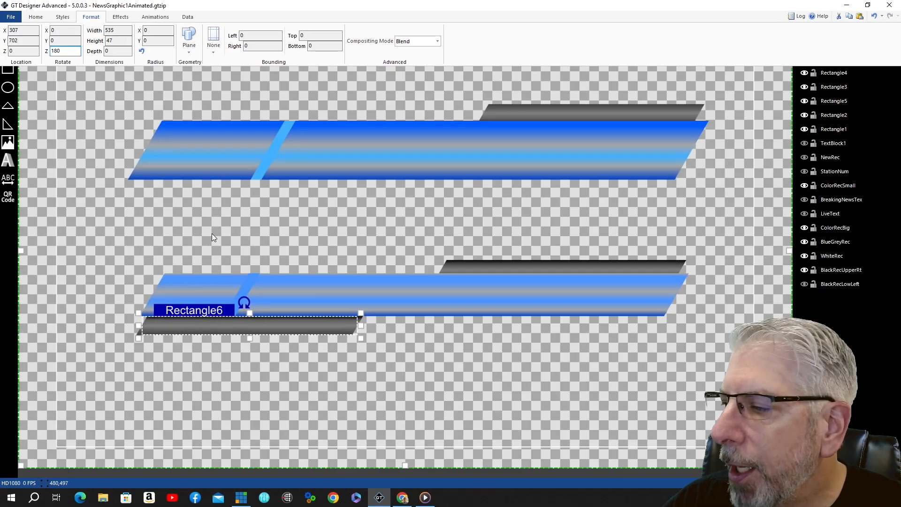
click(379, 399)
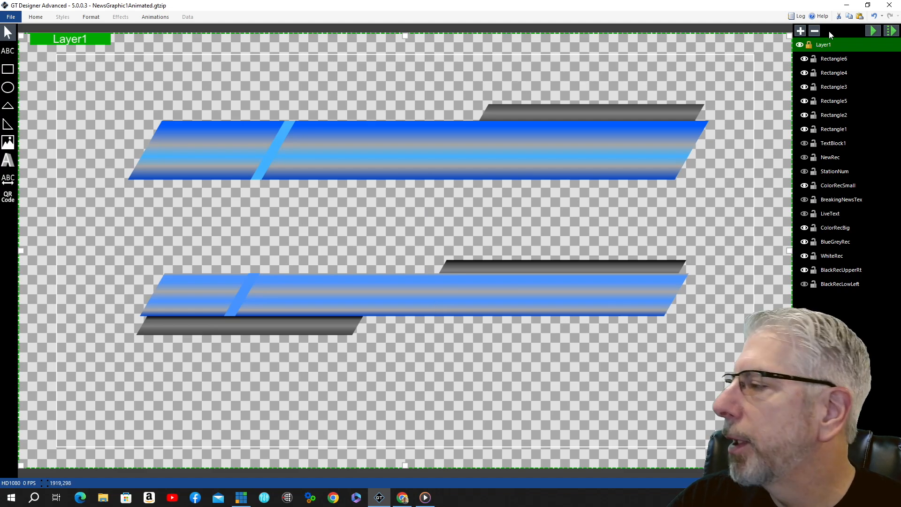
click(872, 28)
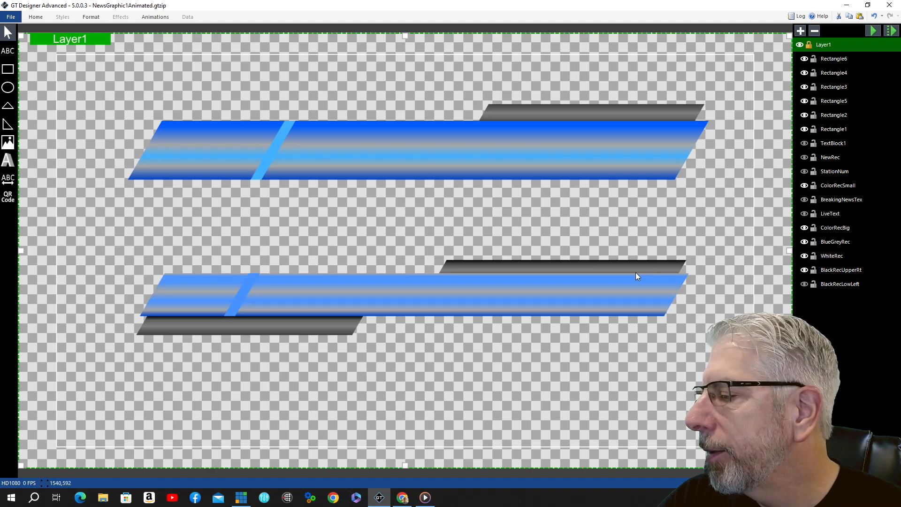
- Add a text block over the right end of the BlackRecUpperRt bar
click(9, 53)
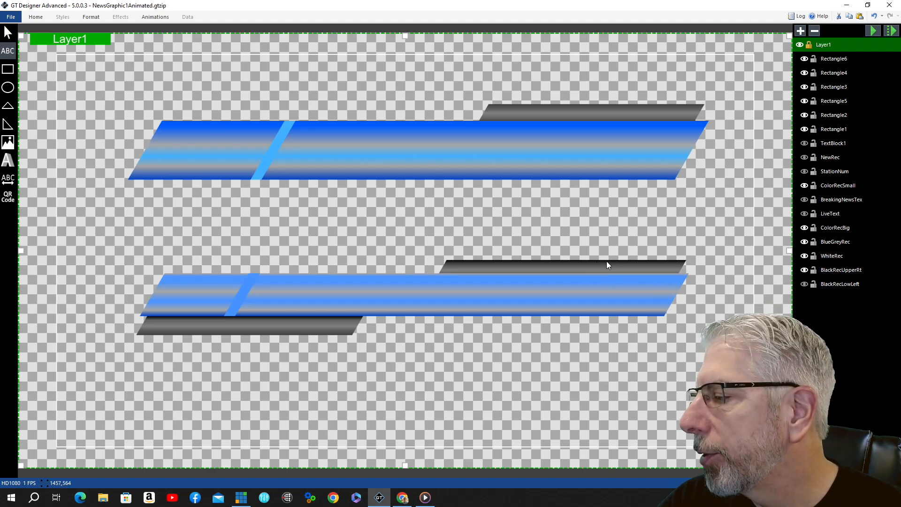
drag(610, 261, 677, 273)
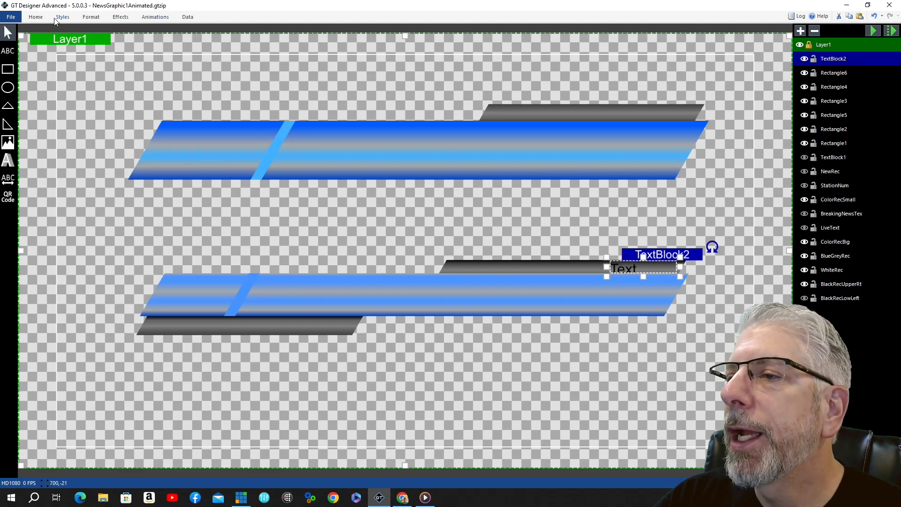
- Center the text in TextBlock2 both horizontally and vertically
click(37, 18)
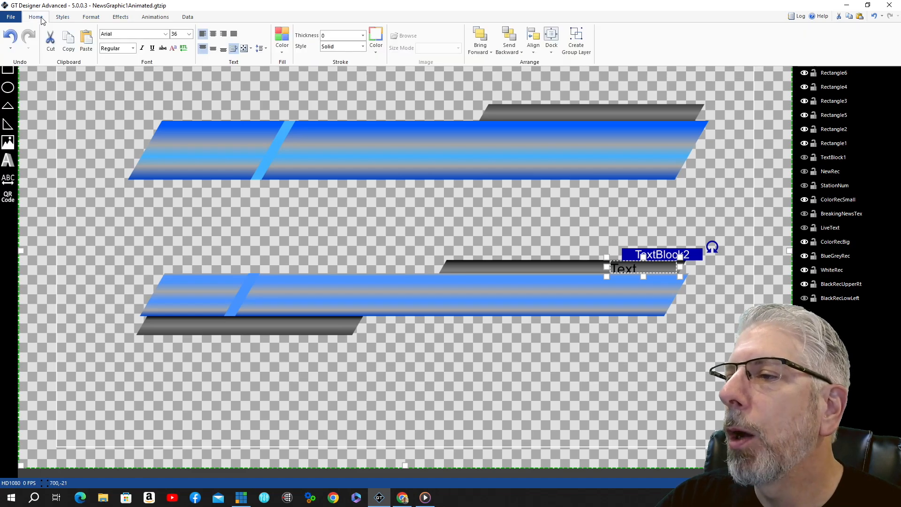
click(213, 34)
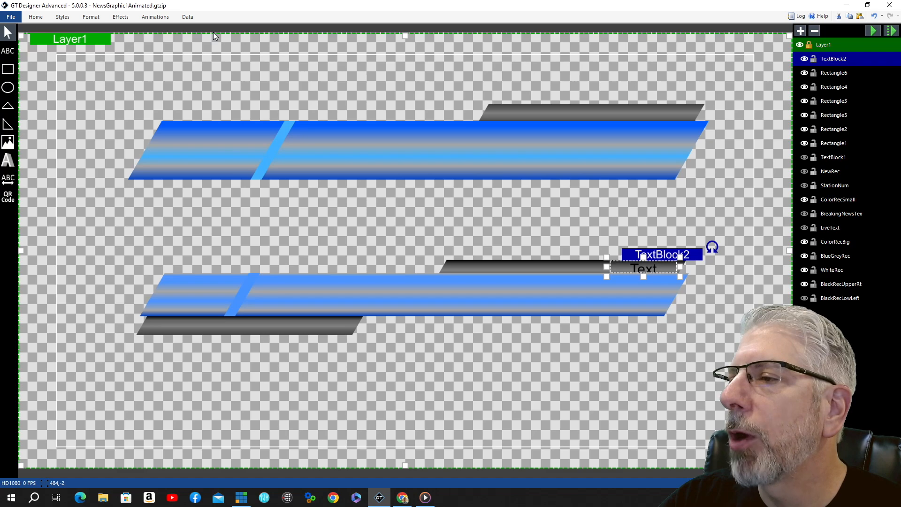
click(37, 17)
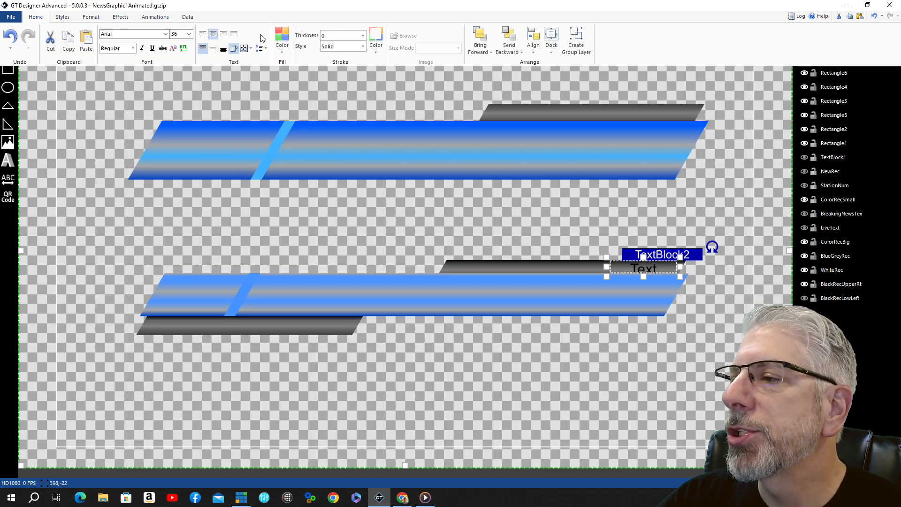
click(212, 49)
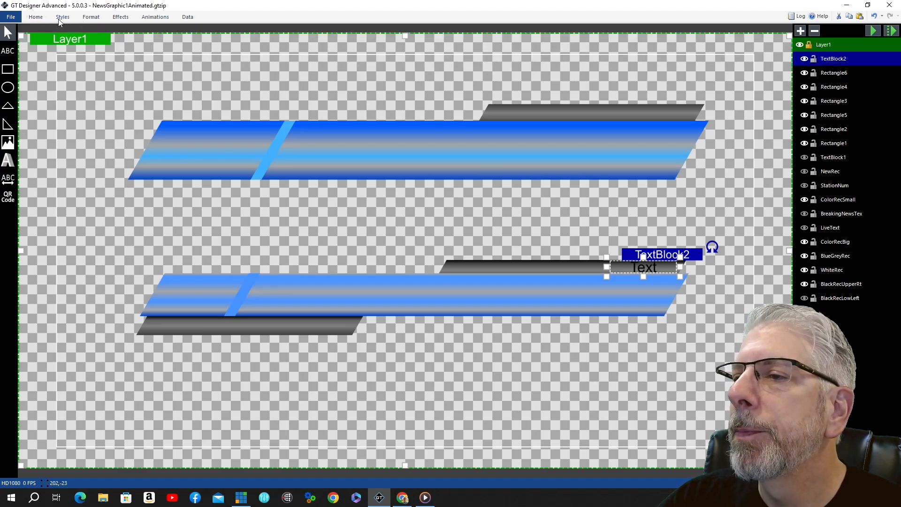
- Set the fill color of TextBlock2's text to white
click(36, 18)
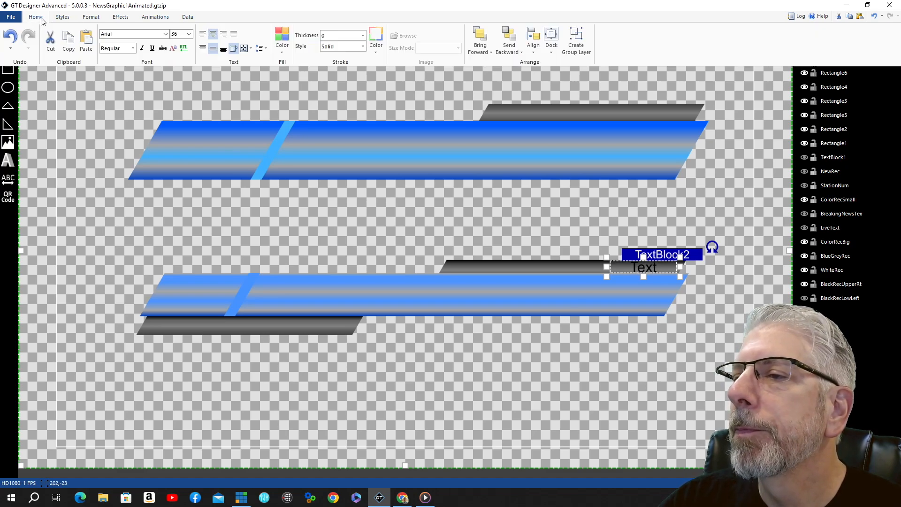
click(283, 49)
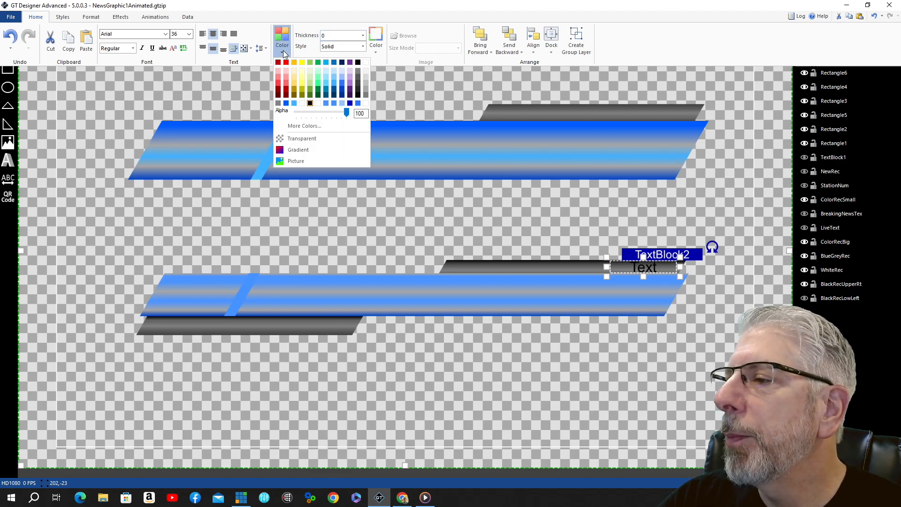
click(366, 63)
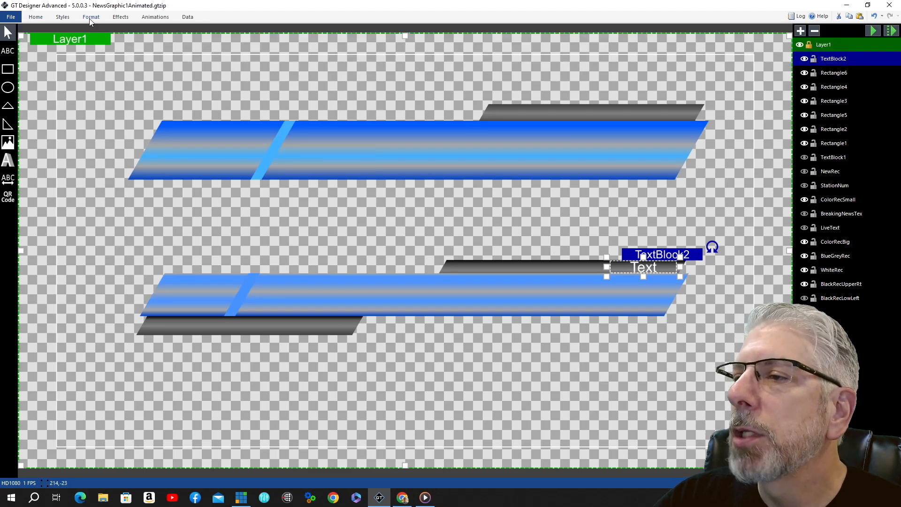
- Set TextBlock2's font to Gill Sans MT with the ExtraBold weight
click(36, 18)
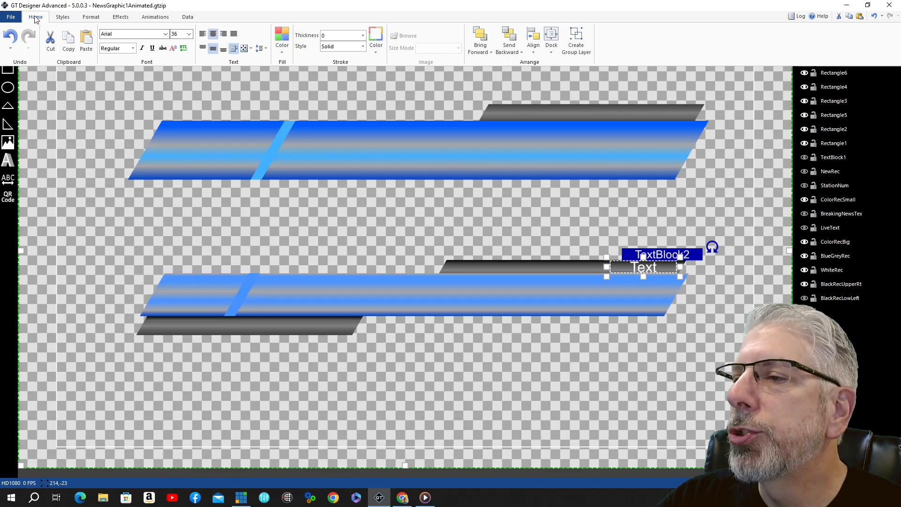
click(165, 34)
scroll(155, 188, down, 10)
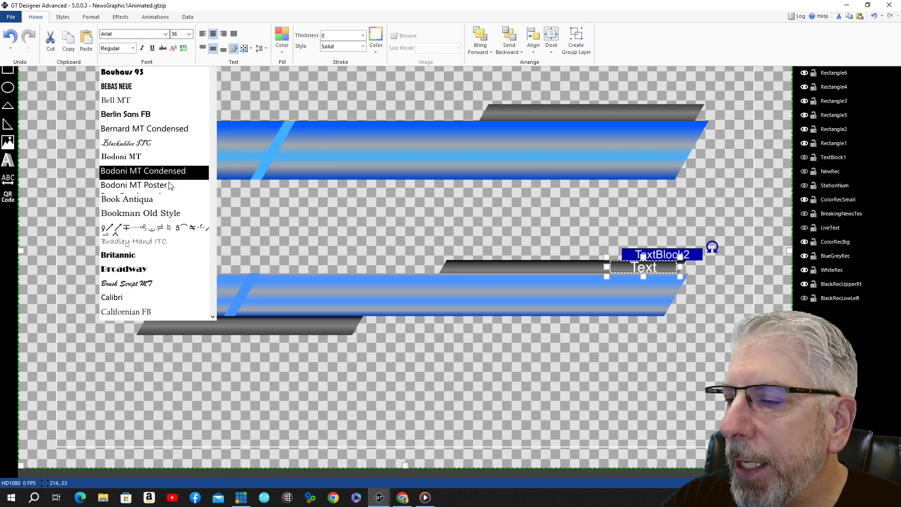
scroll(192, 195, down, 9)
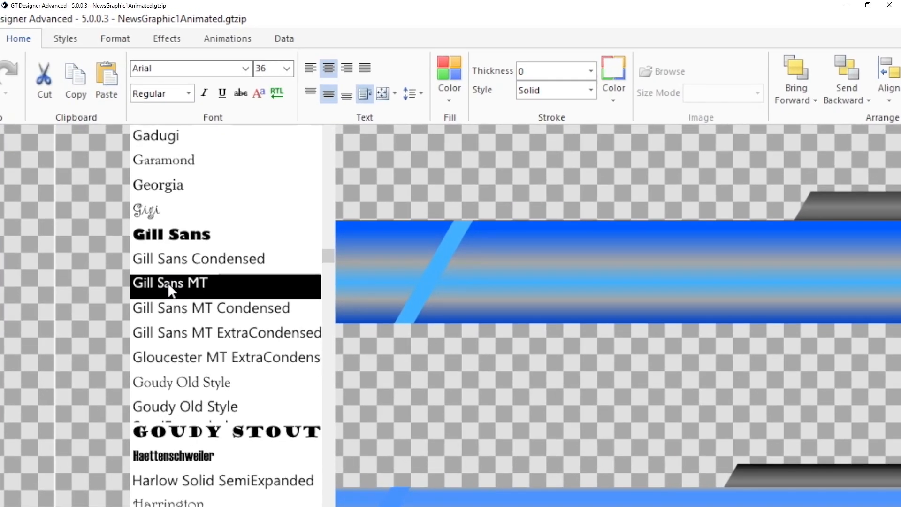
click(168, 283)
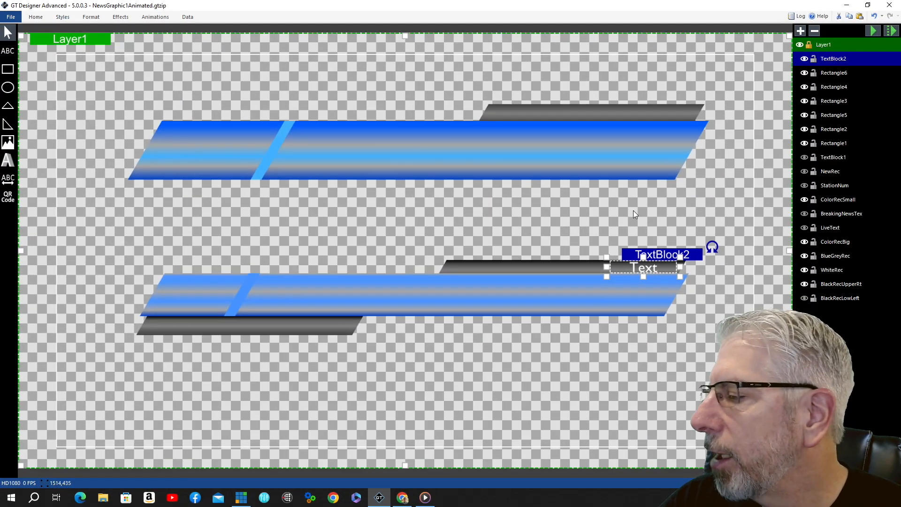
click(36, 17)
click(132, 48)
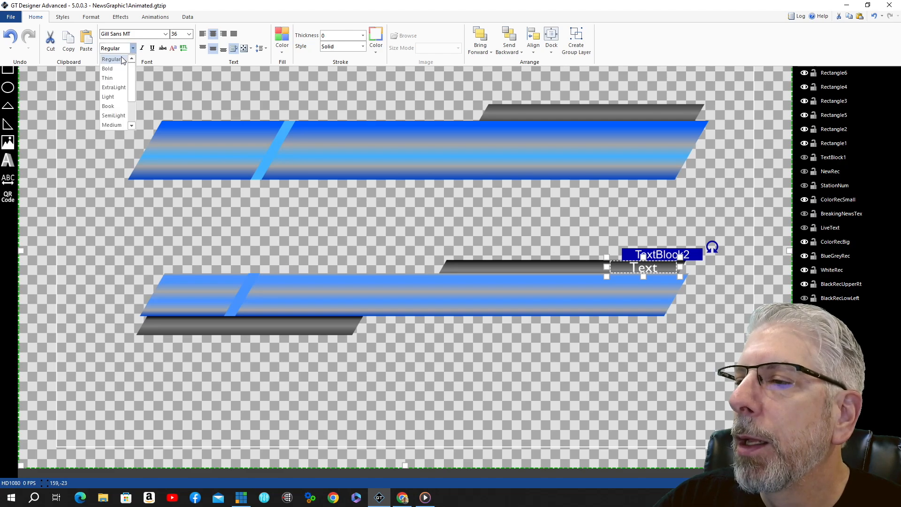
scroll(112, 103, down, 2)
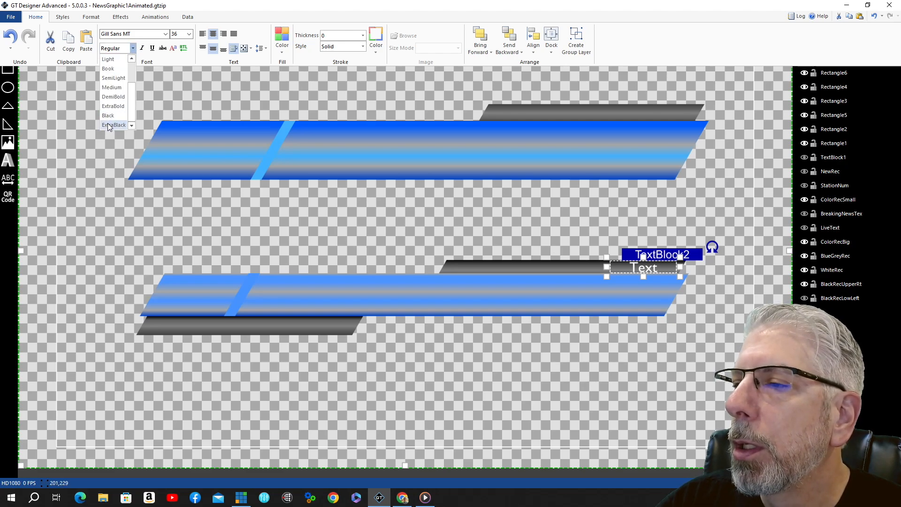
click(112, 106)
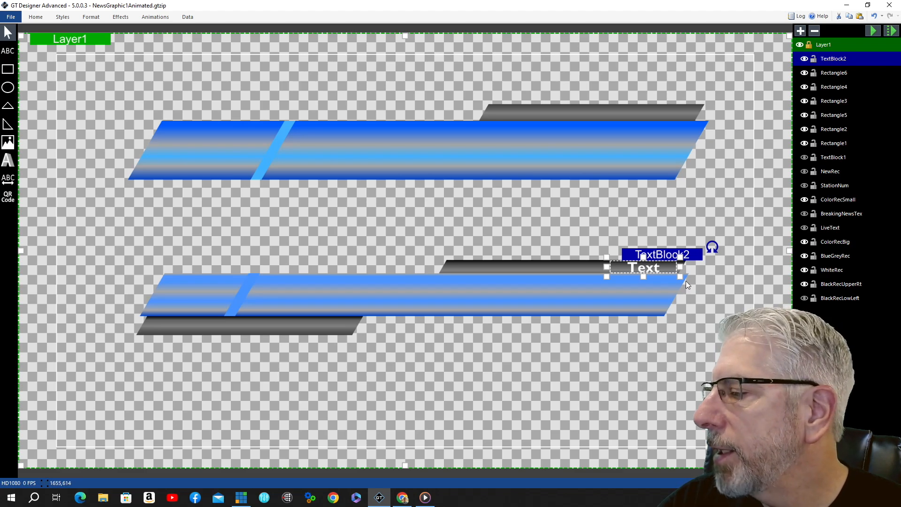
- Replace the placeholder text in TextBlock2 with "LIVE"
double_click(652, 269)
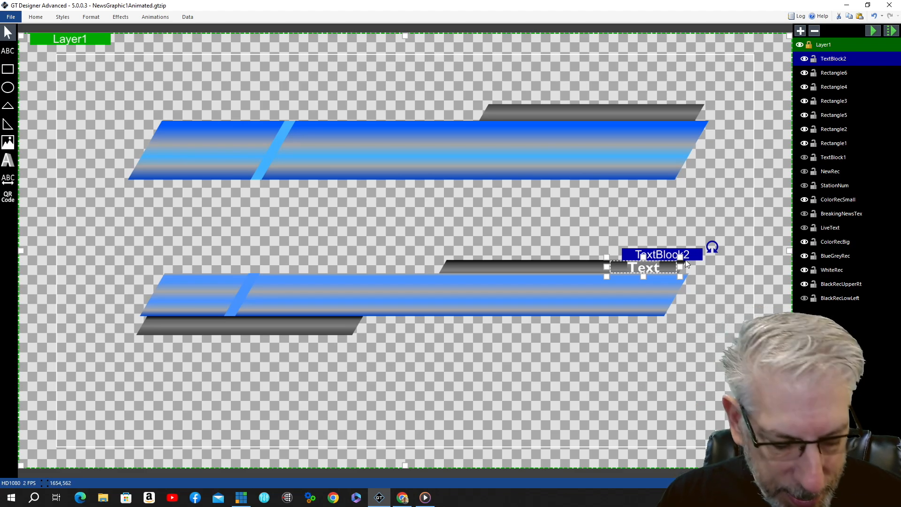
text(LIVE)
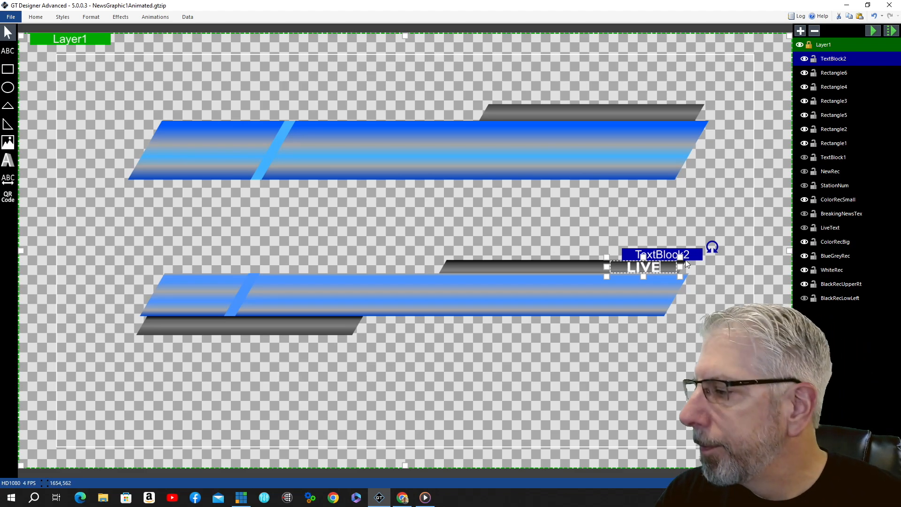
click(557, 201)
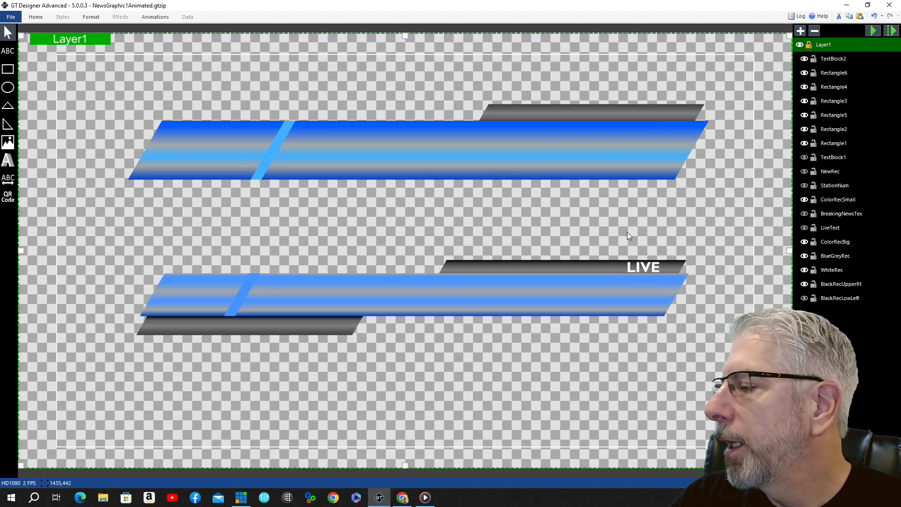
- Italicize the new LIVE text in TextBlock2 and deselect it
click(647, 266)
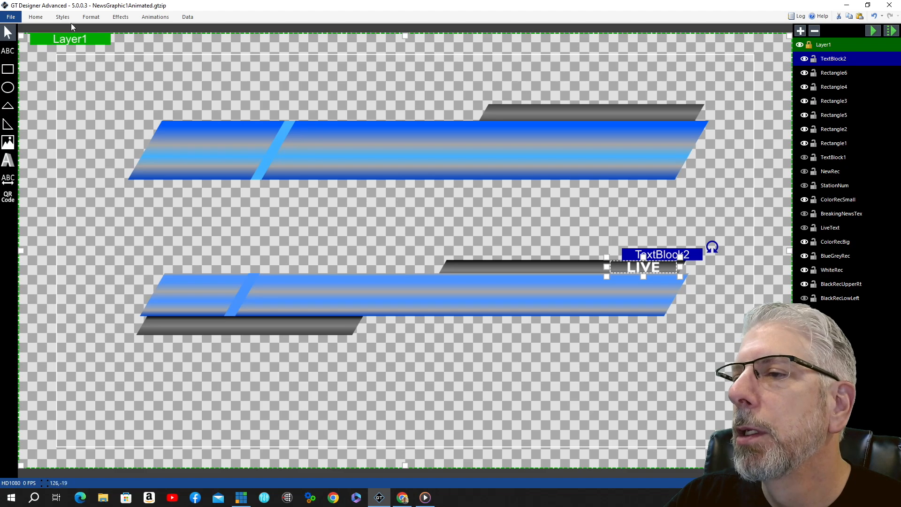
click(37, 17)
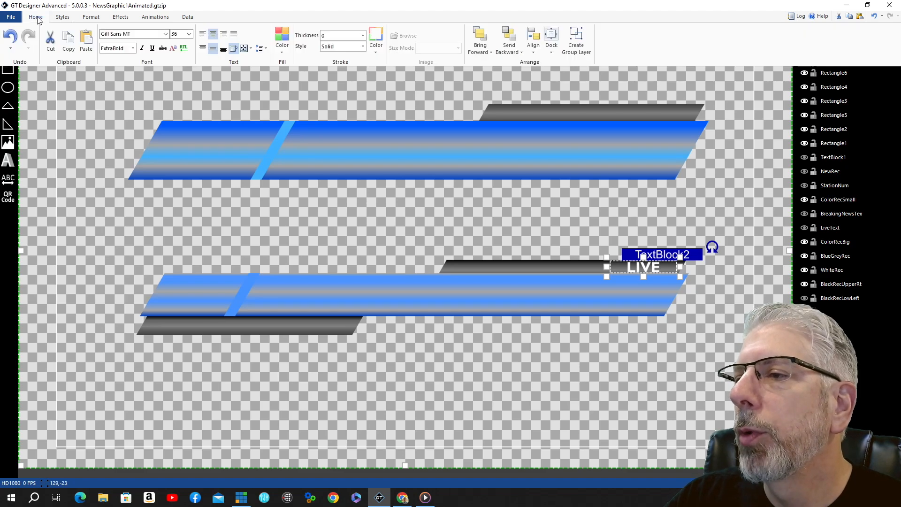
click(142, 48)
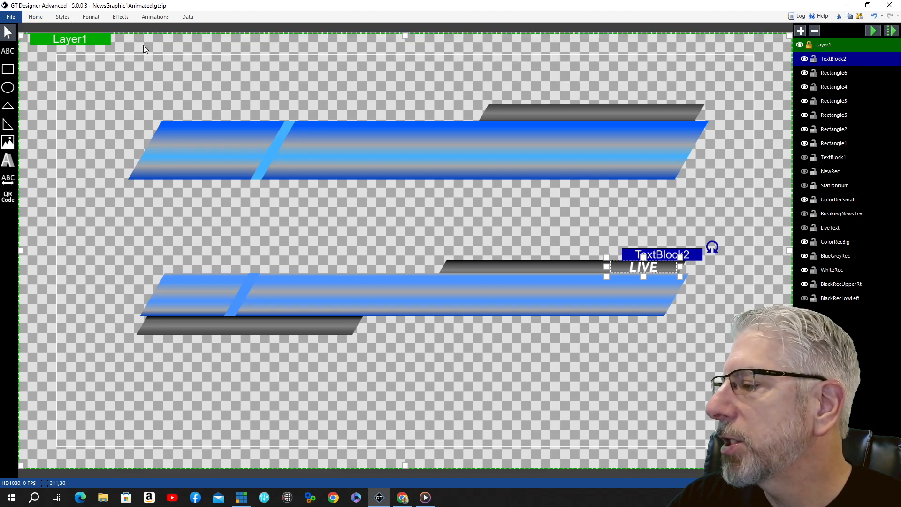
click(105, 204)
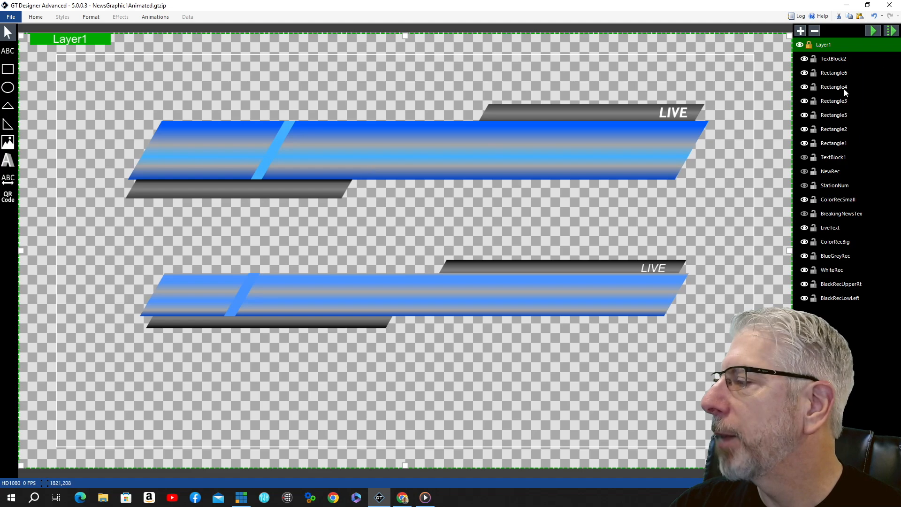
- Preview the animation and check the transition settings of LiveText on the lower graphic
click(875, 30)
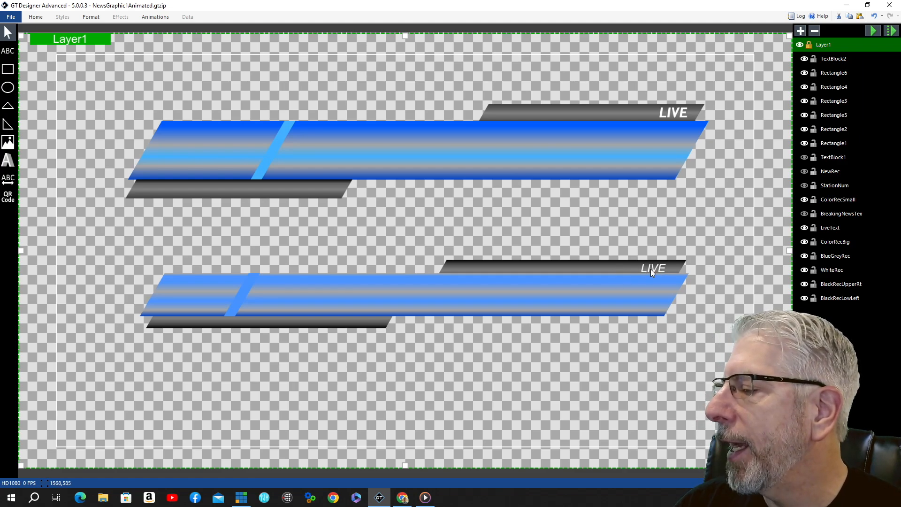
click(653, 272)
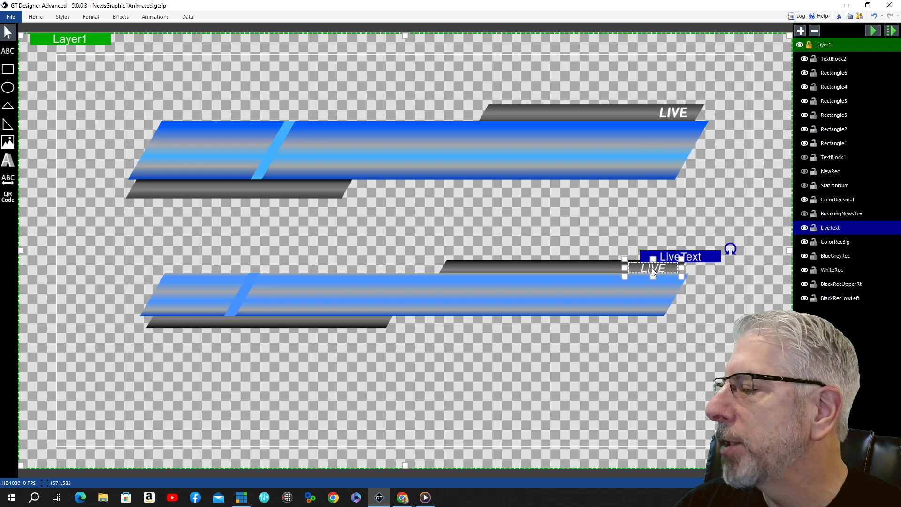
click(153, 17)
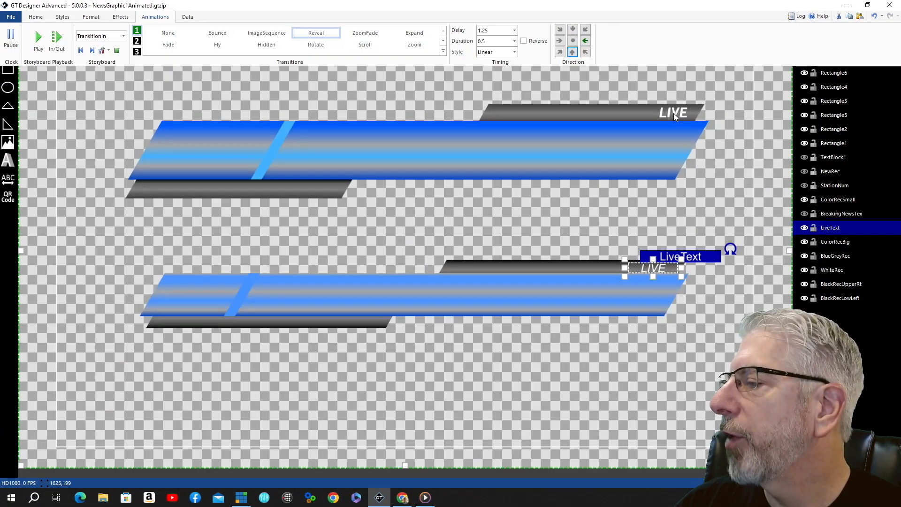
- Apply a Reveal transition with a delay of 1.25 to the LIVE text on the upper gray bar
click(674, 114)
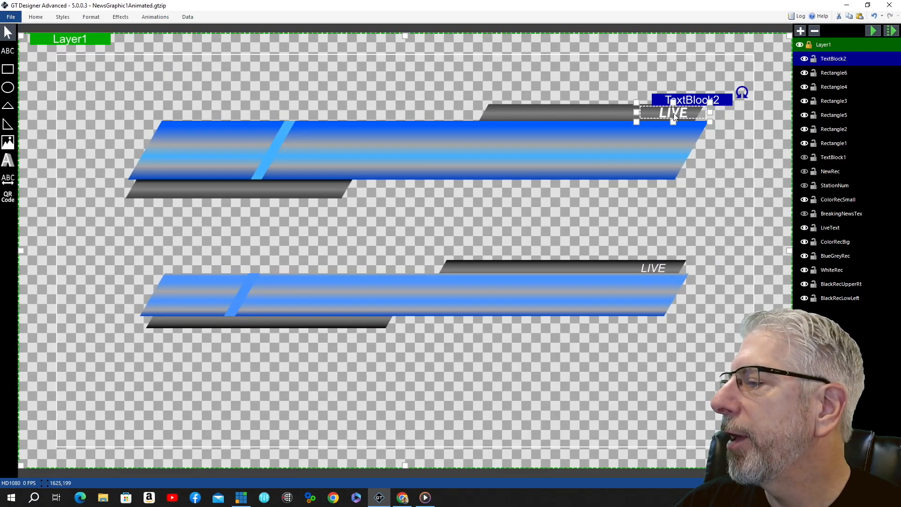
click(160, 18)
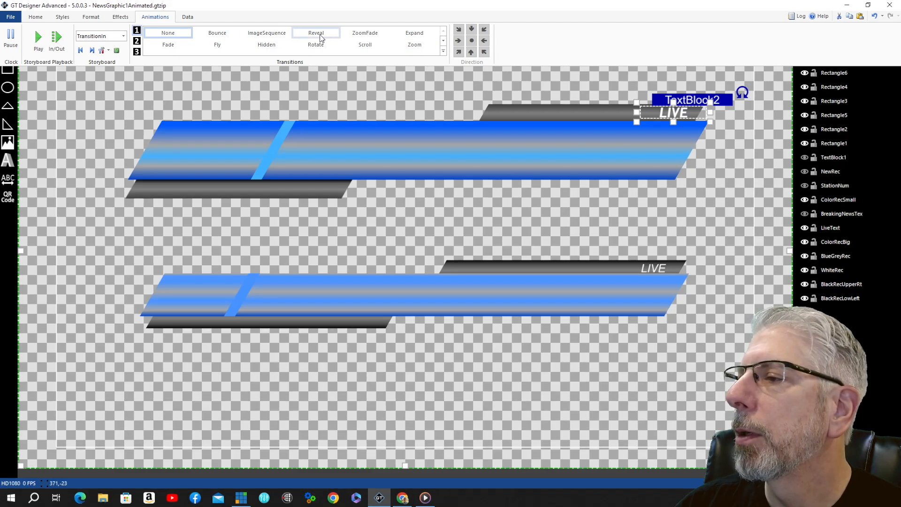
click(316, 33)
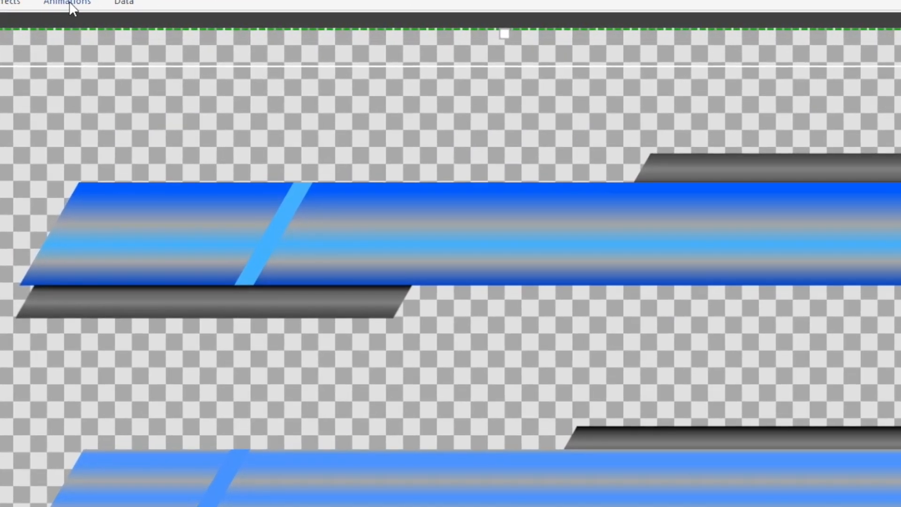
click(165, 18)
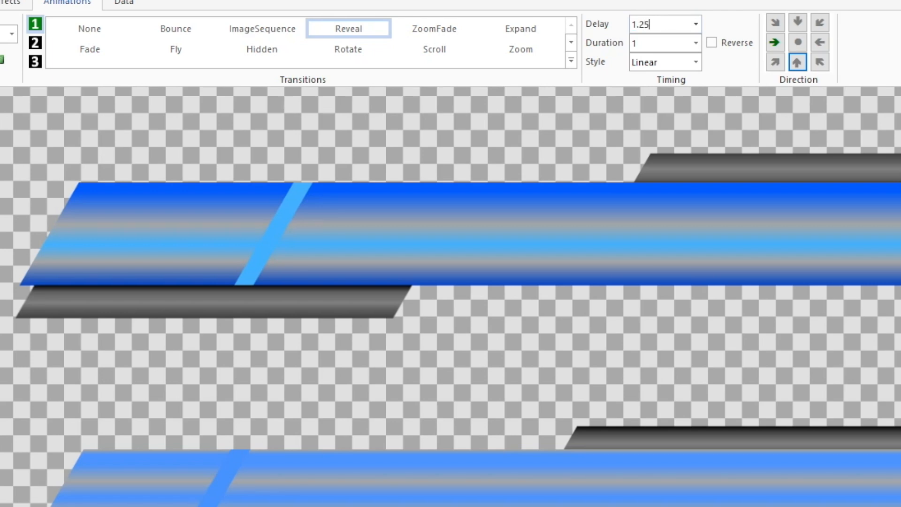
- Set the upper LIVE text's Reveal duration to 0.25 and its direction to leftward
click(695, 43)
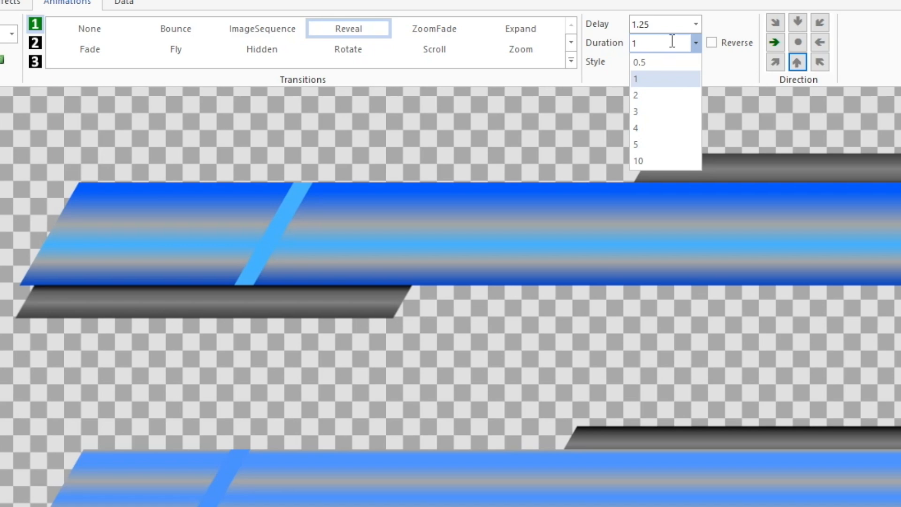
key(BackSpace)
text(0.)
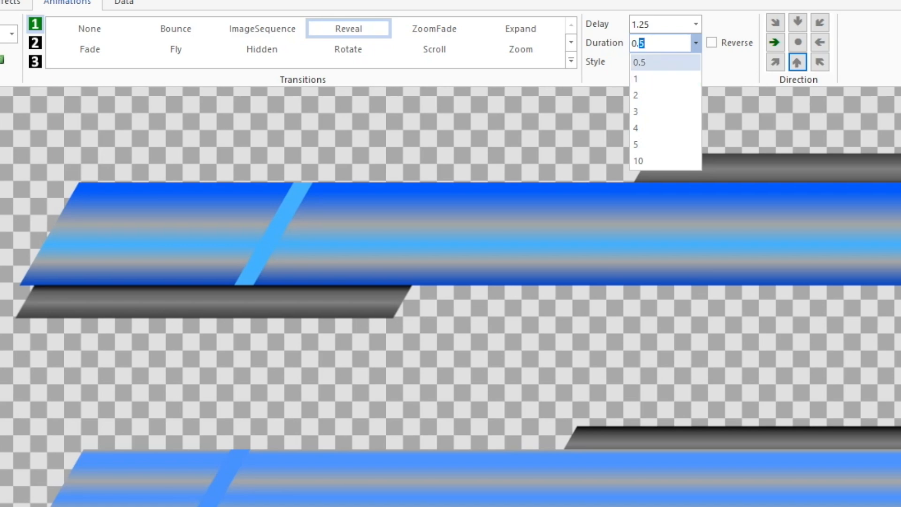
text(25)
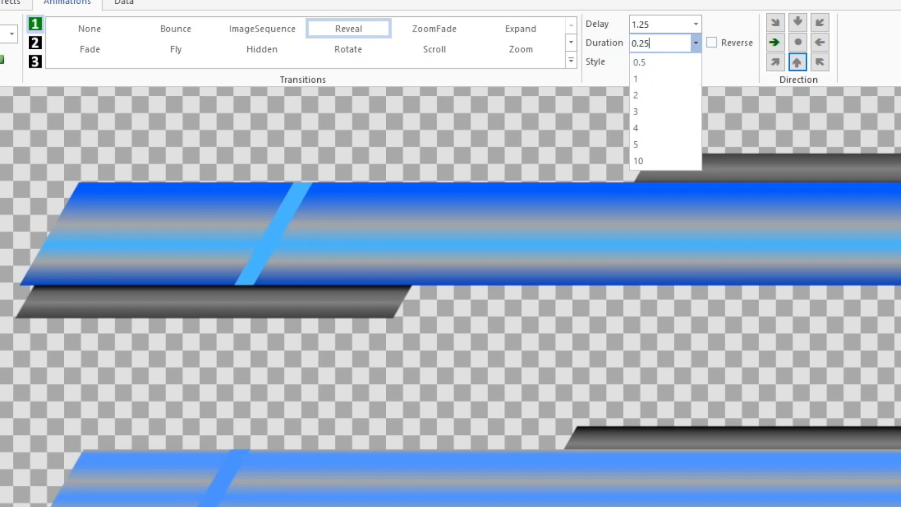
key(Return)
click(819, 39)
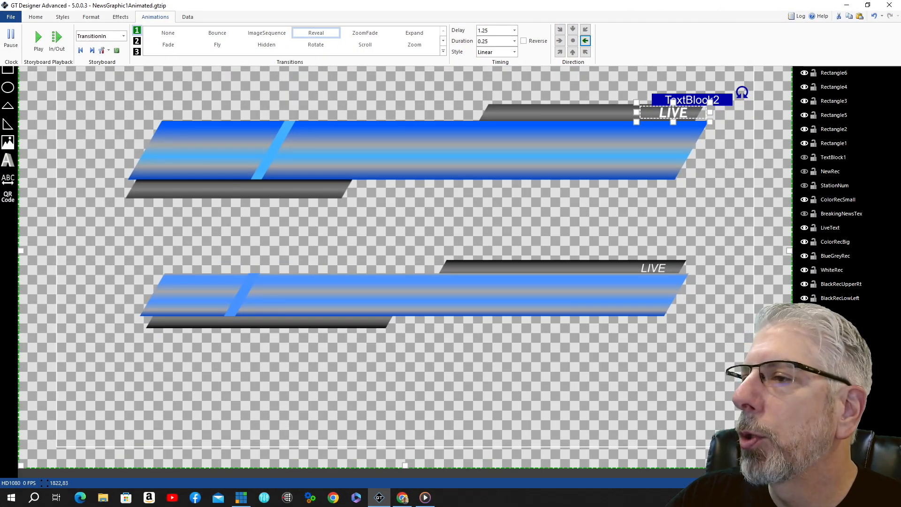
- Deselect the LIVE text and play the full animation to compare both graphics
click(97, 100)
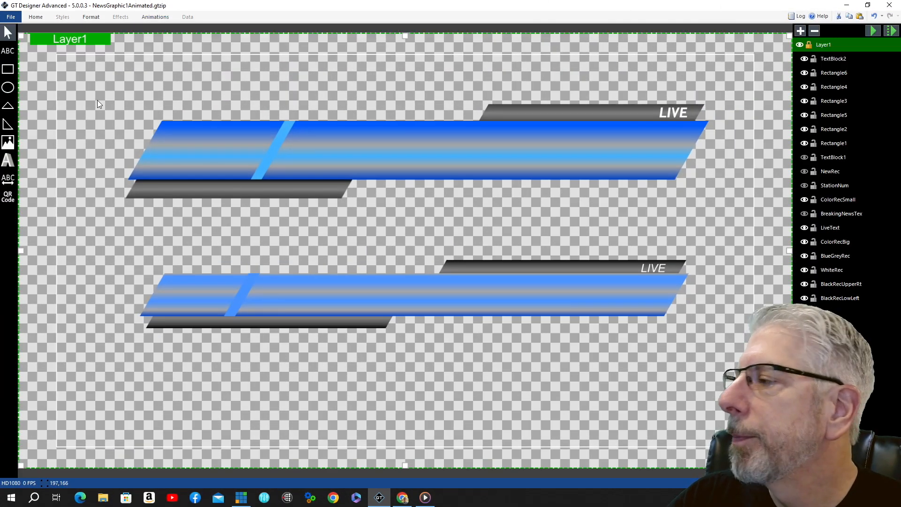
click(873, 31)
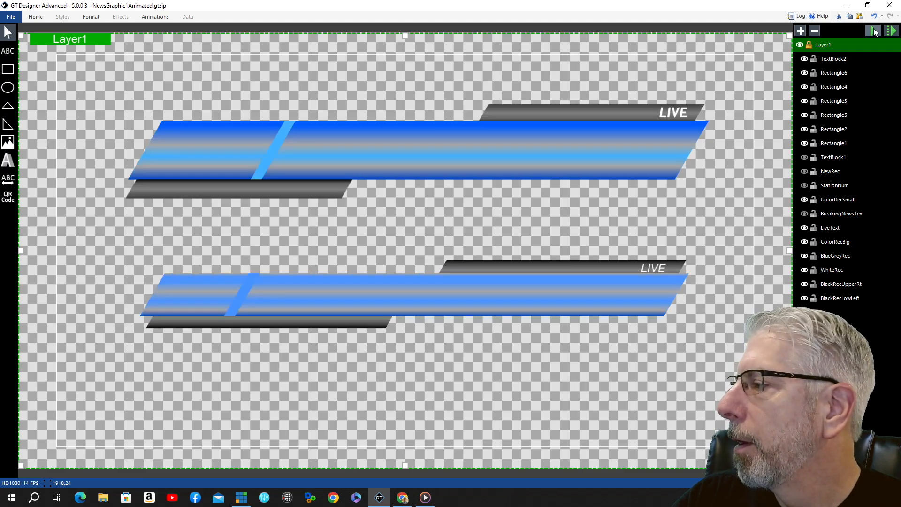
click(874, 30)
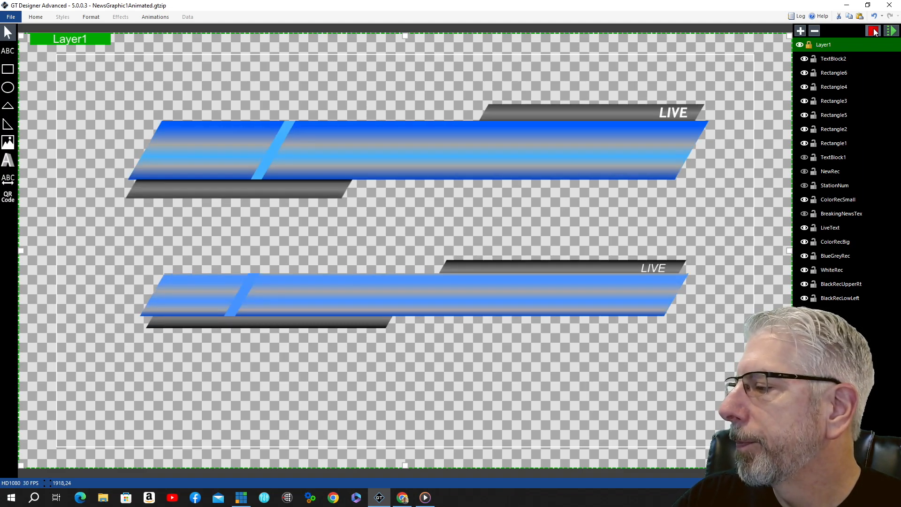
- Show the hidden BreakingNewsTex layer and draw a new text box across the upper blue bar, beyond the diagonal stripe
click(11, 71)
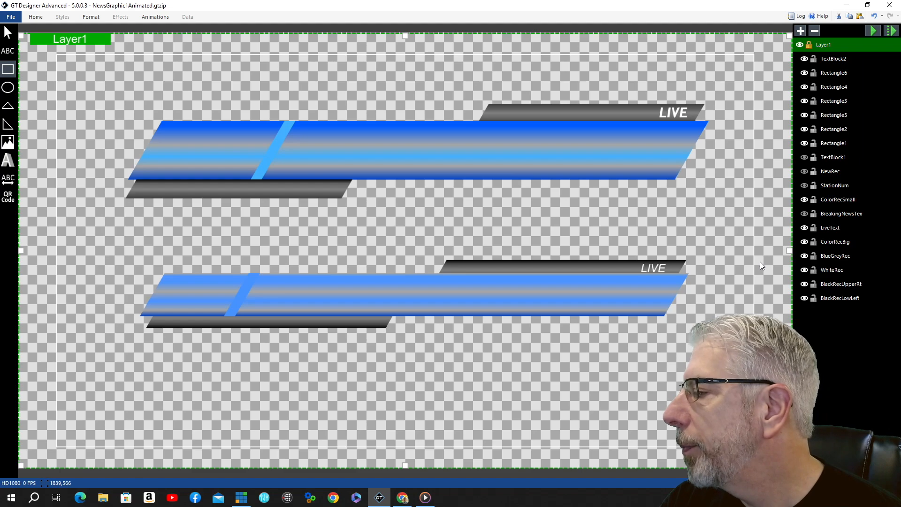
click(805, 214)
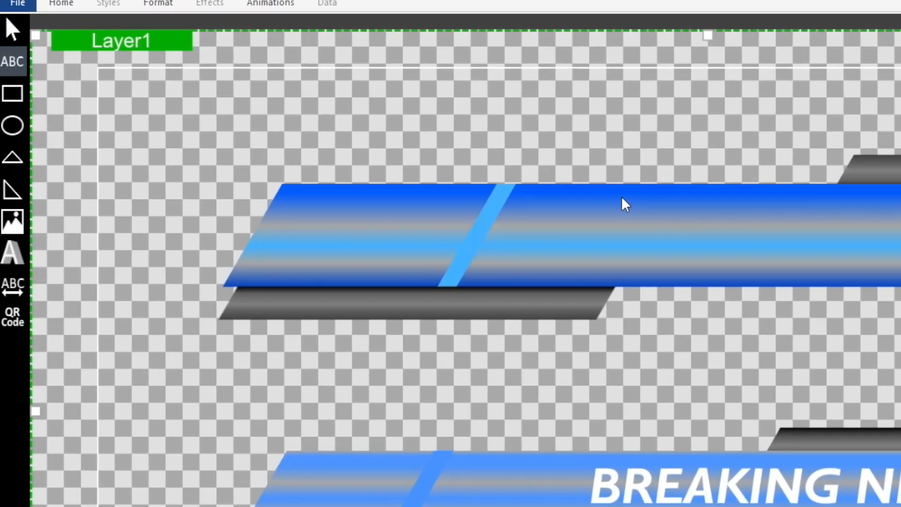
drag(622, 198, 900, 260)
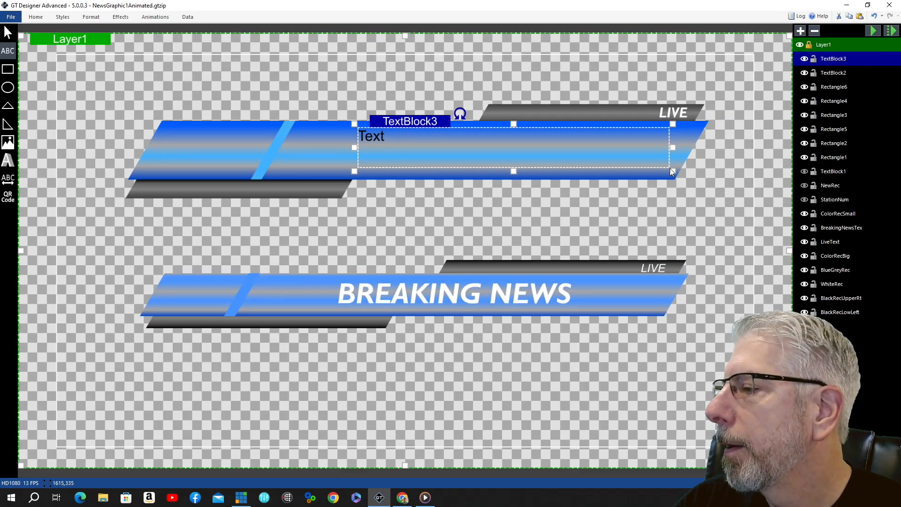
- Center the new text horizontally and vertically in its box and fill it with white
click(42, 18)
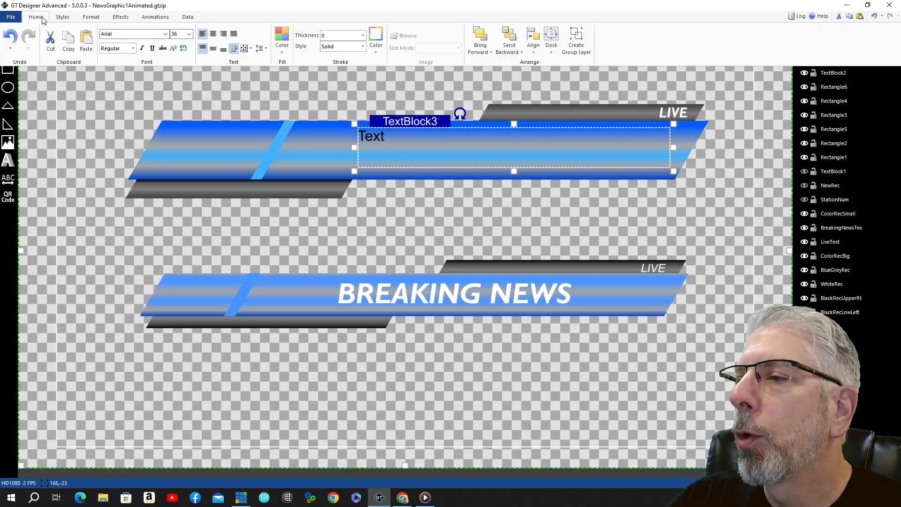
click(213, 34)
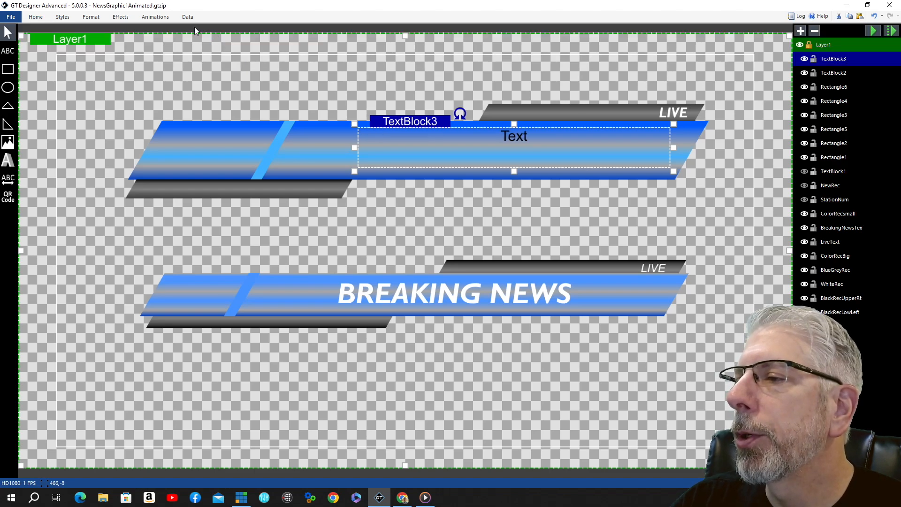
click(41, 17)
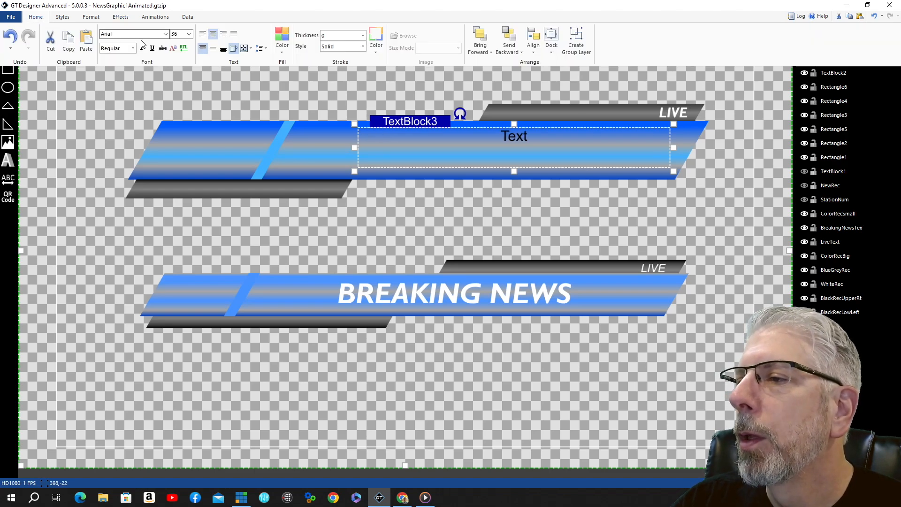
click(216, 51)
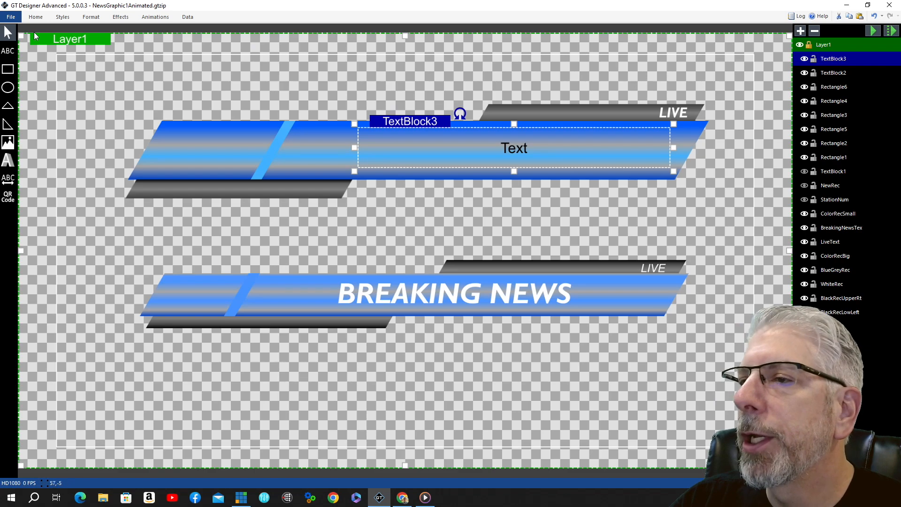
click(38, 20)
click(279, 51)
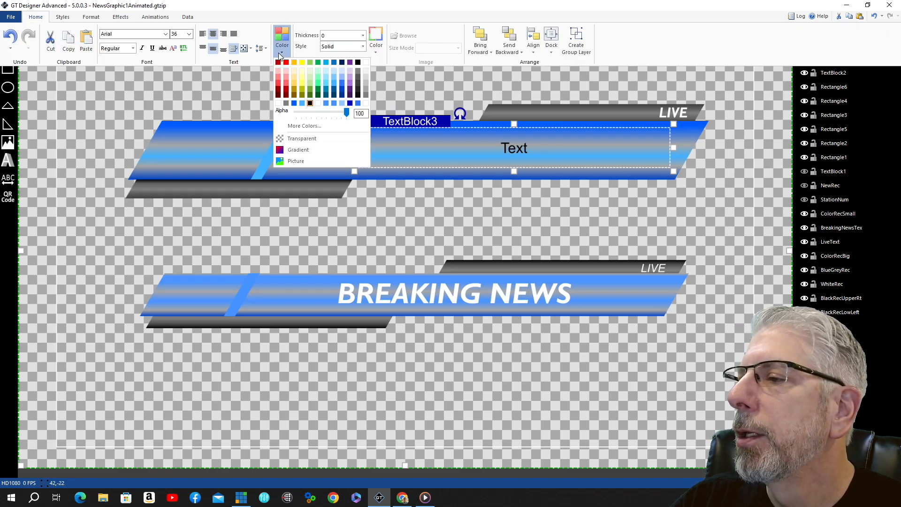
click(366, 62)
- Set the upper bar's placeholder text to Gill Sans MT in ExtraBold italic
click(38, 21)
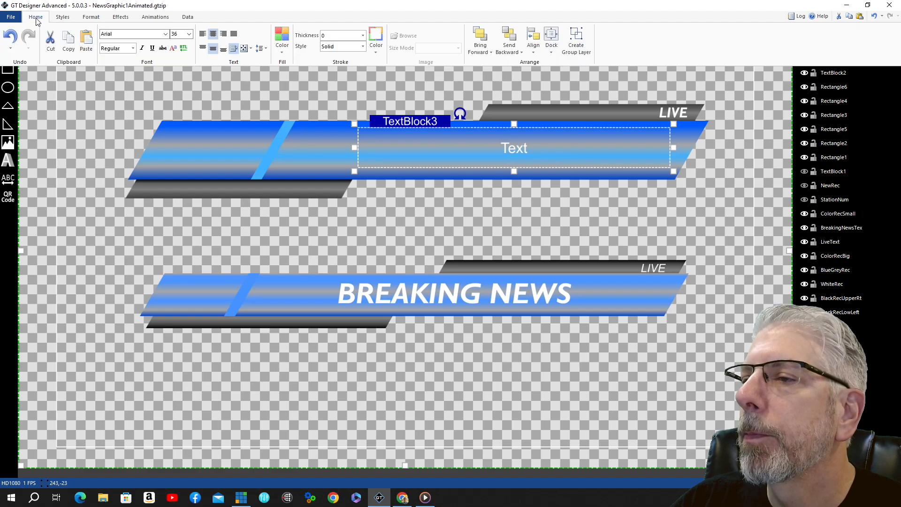
click(166, 34)
scroll(174, 152, down, 6)
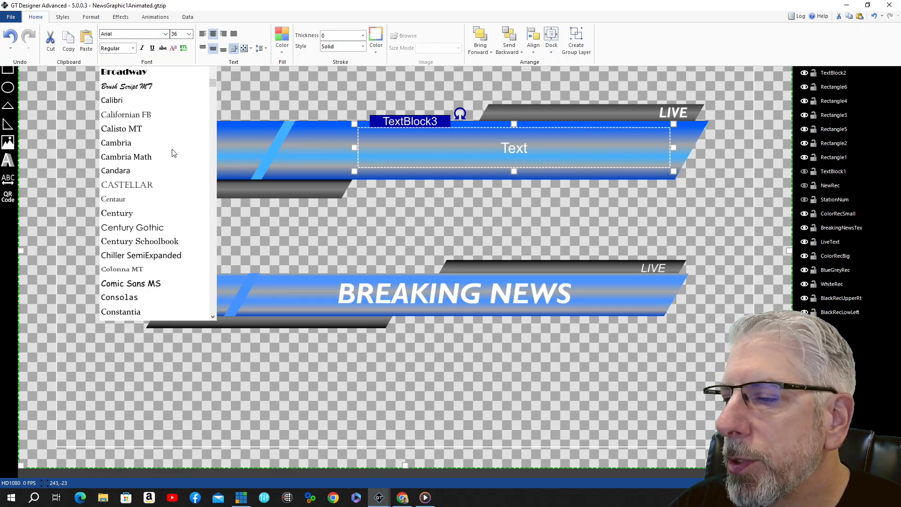
scroll(174, 153, down, 10)
click(127, 255)
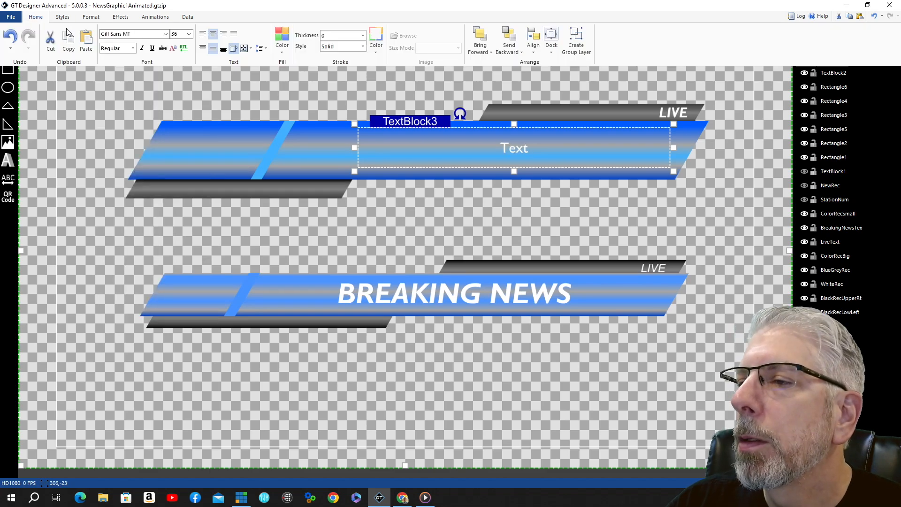
click(133, 48)
scroll(112, 94, down, 2)
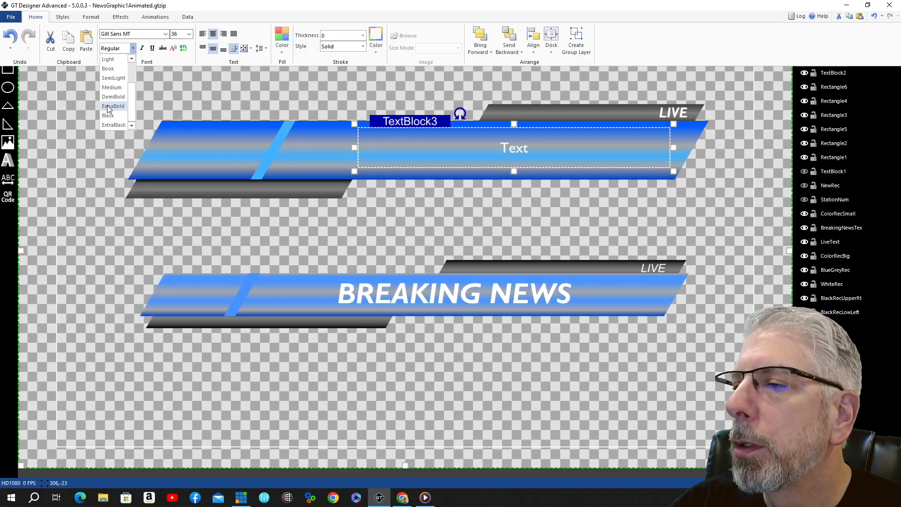
click(110, 107)
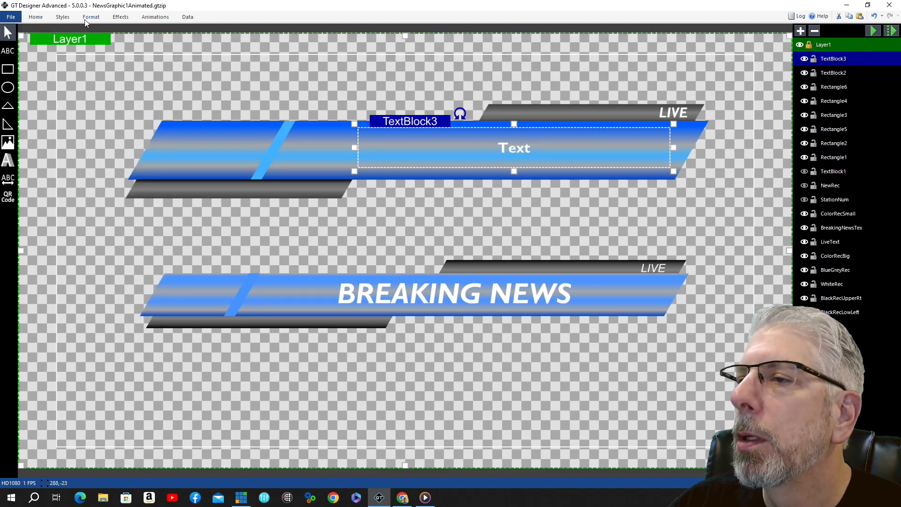
click(35, 17)
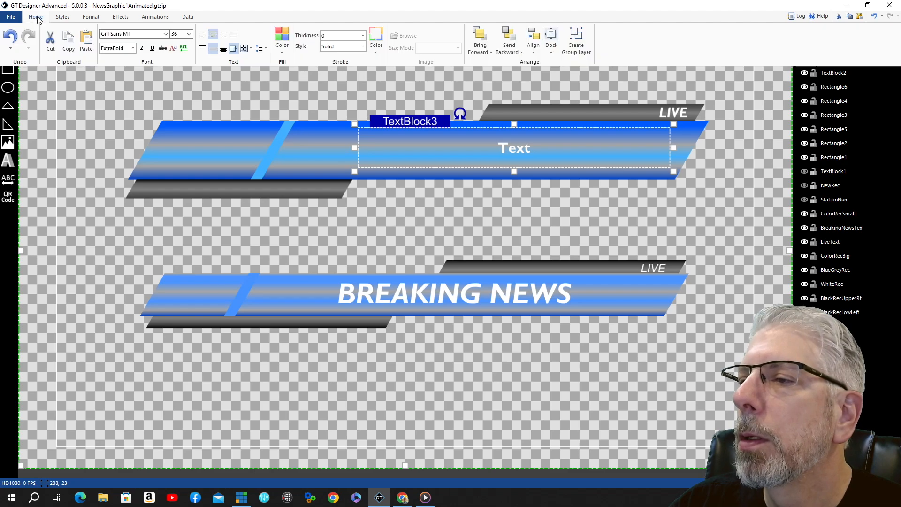
click(143, 49)
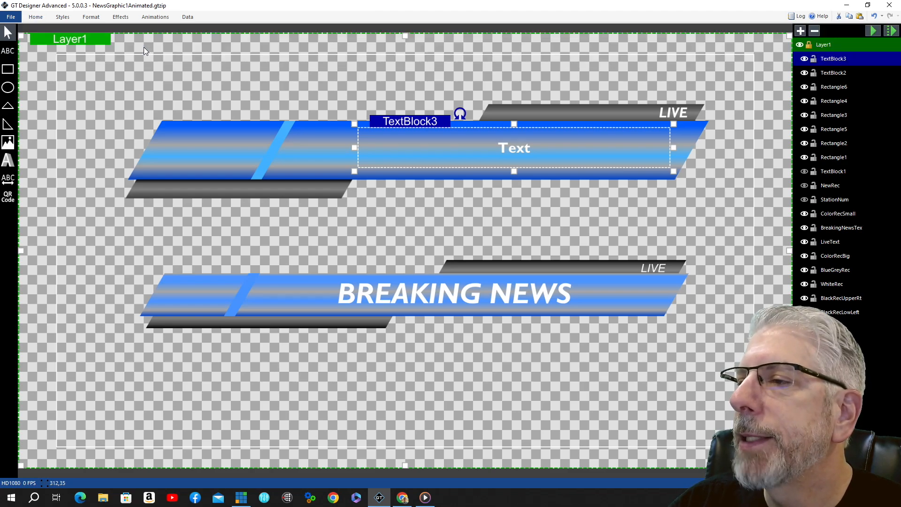
- Try font sizes 96 and 84 on the upper bar's placeholder text
click(36, 18)
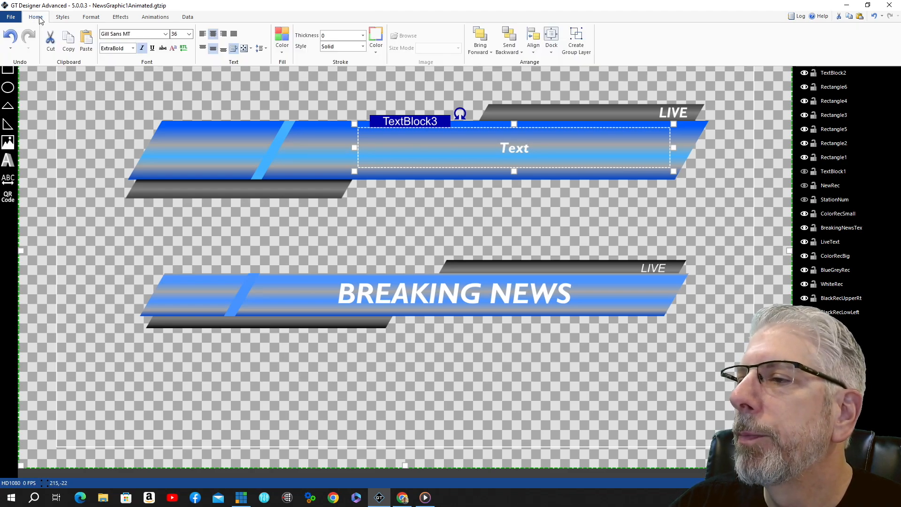
click(189, 35)
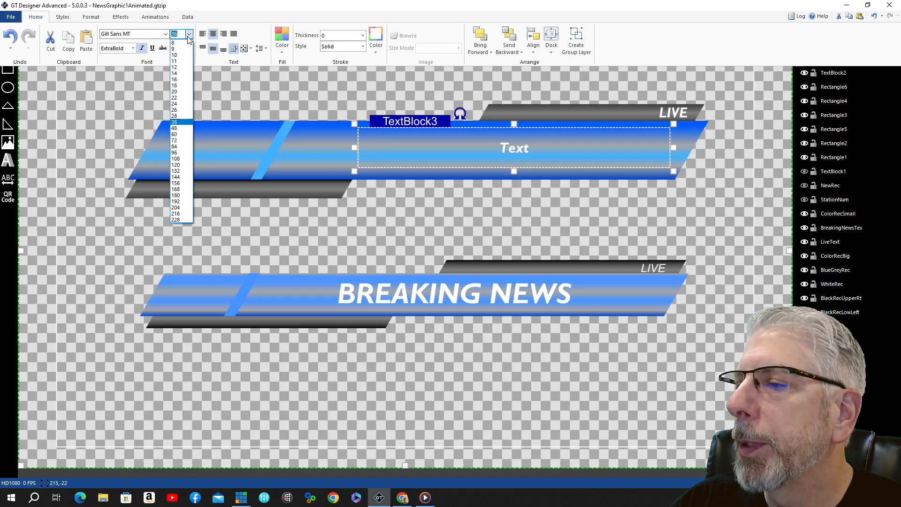
click(179, 153)
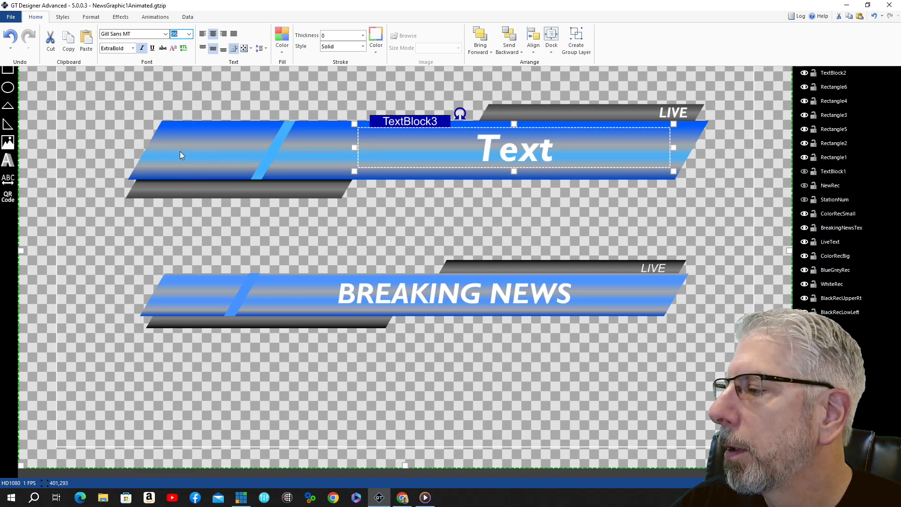
click(190, 36)
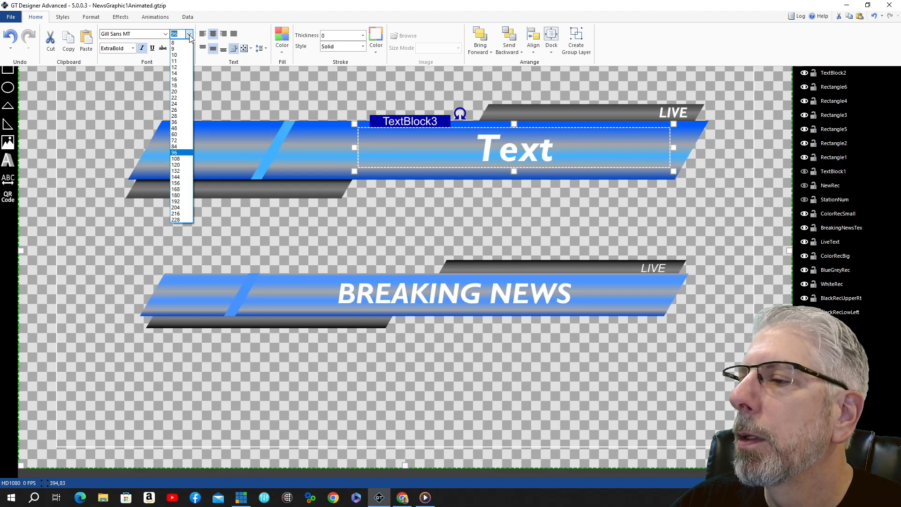
click(182, 147)
- Replace the placeholder text on the upper blue bar with BREAKING NEWS
click(519, 151)
double_click(520, 151)
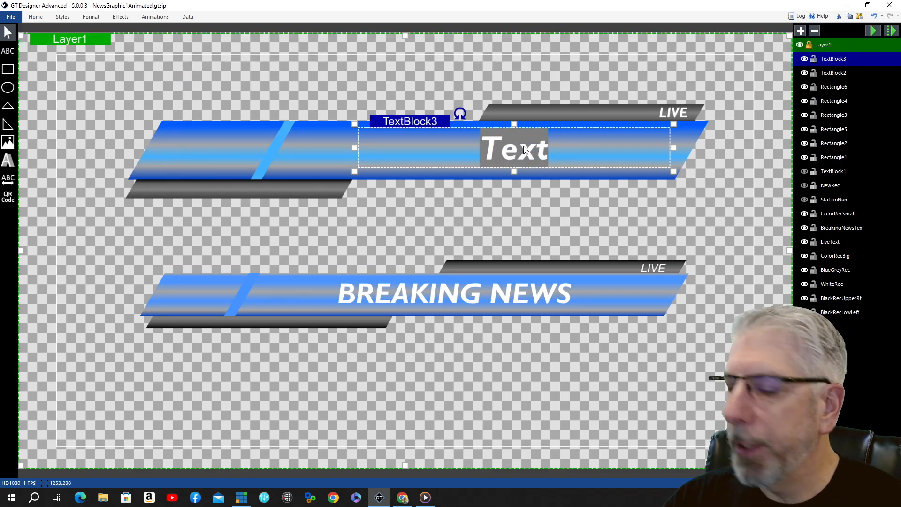
text(BREA)
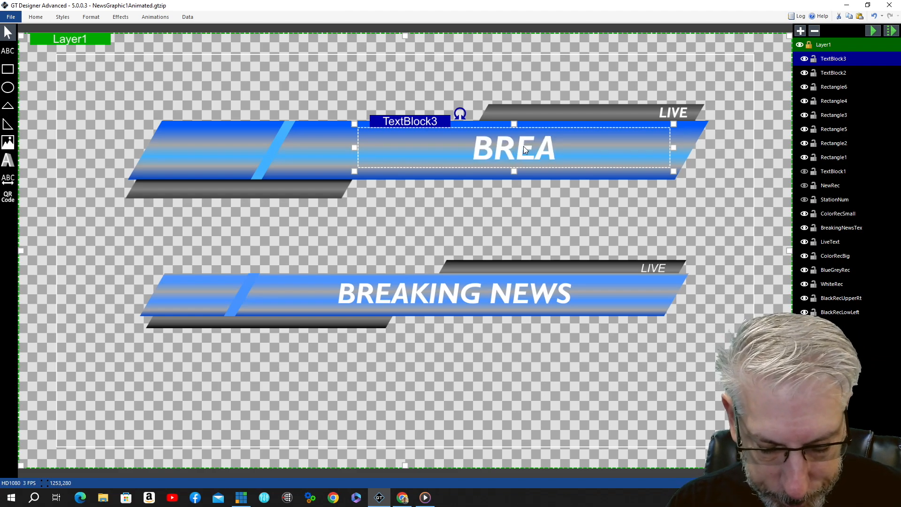
text(KING NE)
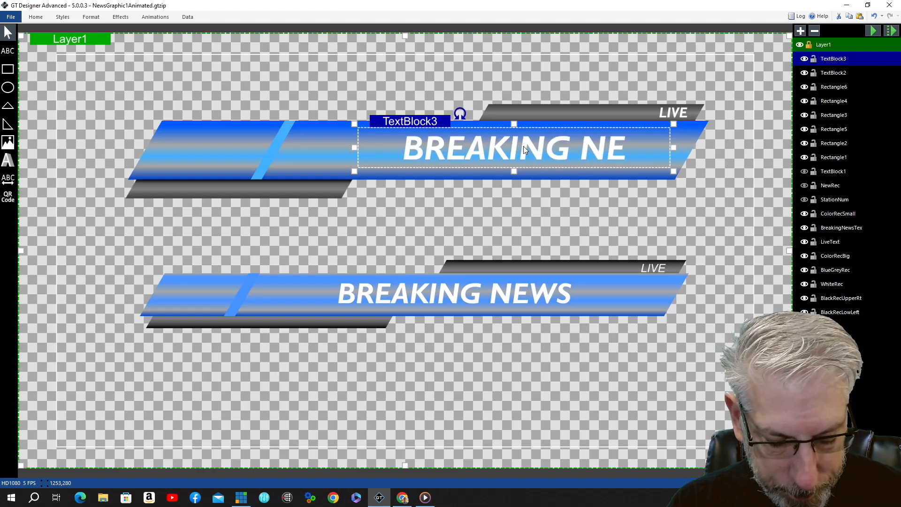
text(WS)
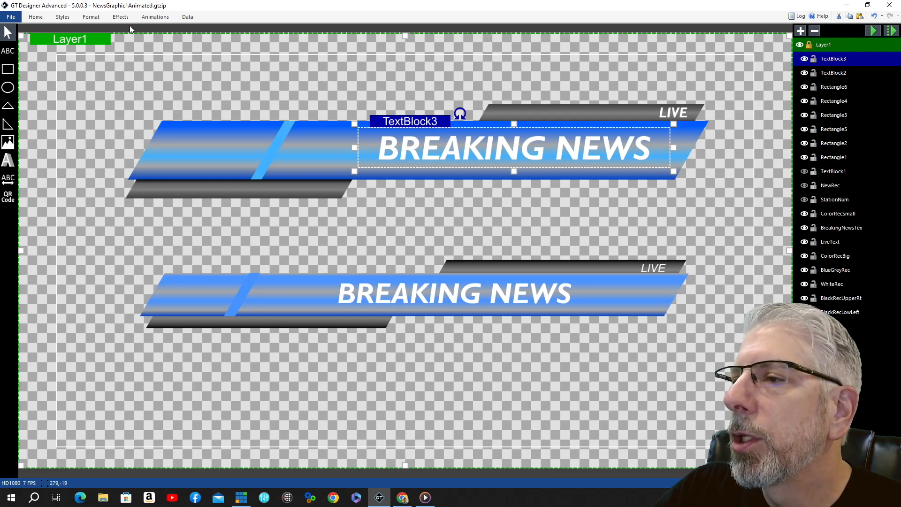
click(140, 75)
click(486, 148)
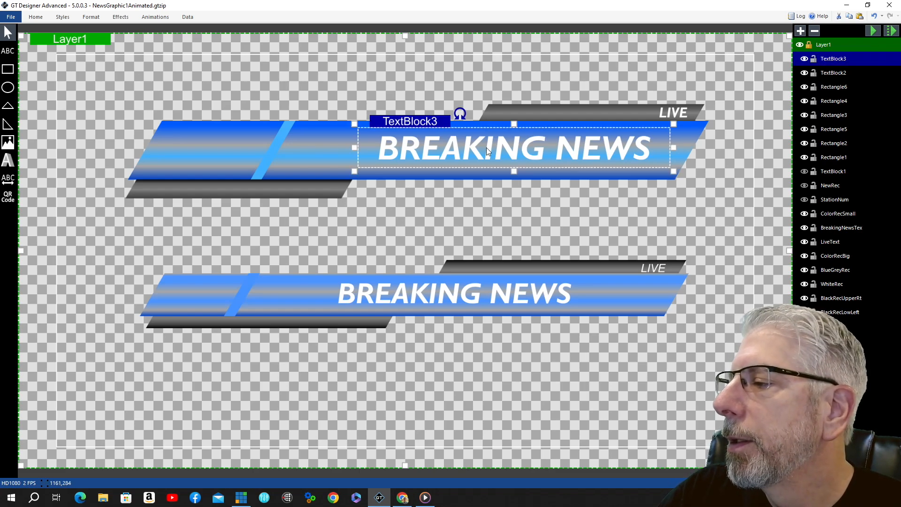
- Set the upper BREAKING NEWS text's font size to 72 after trying 60, and deselect it
click(35, 17)
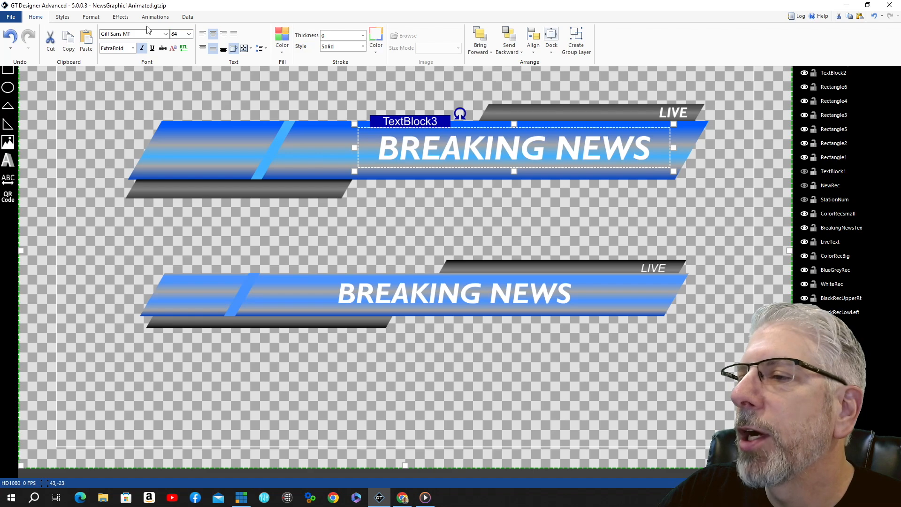
click(189, 35)
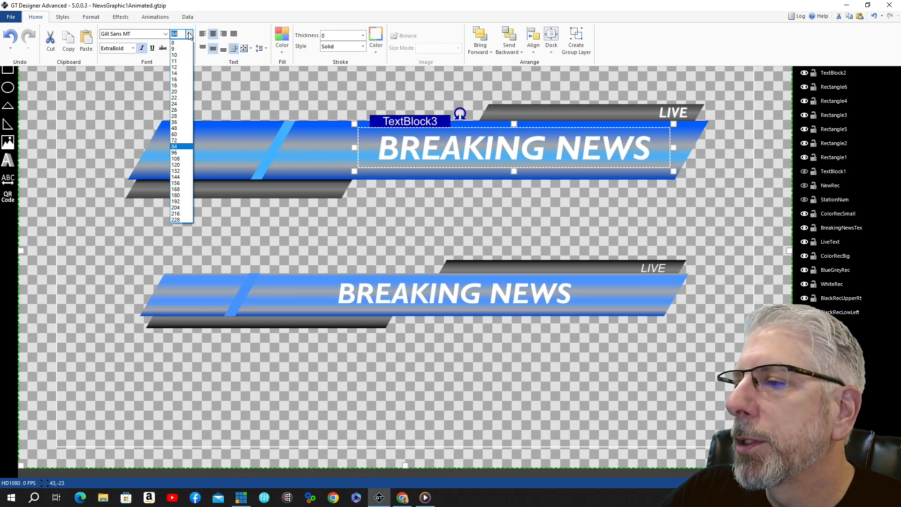
click(178, 134)
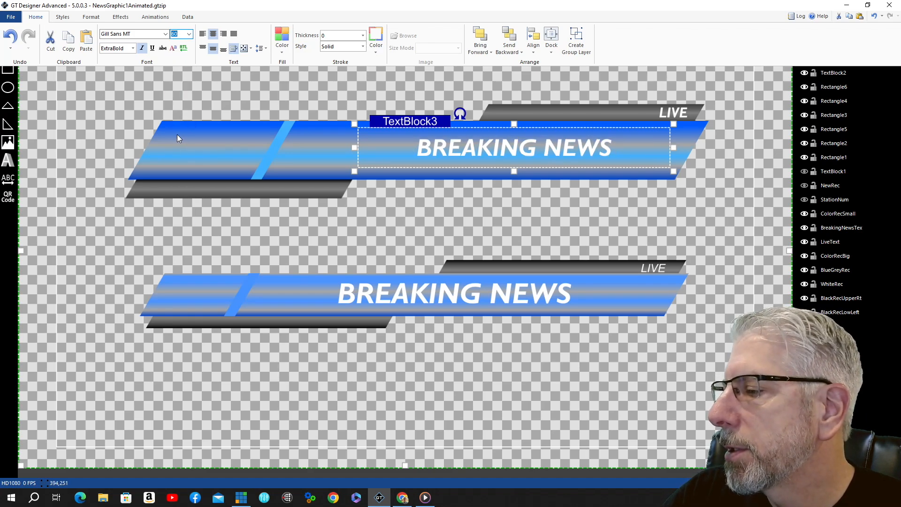
click(189, 34)
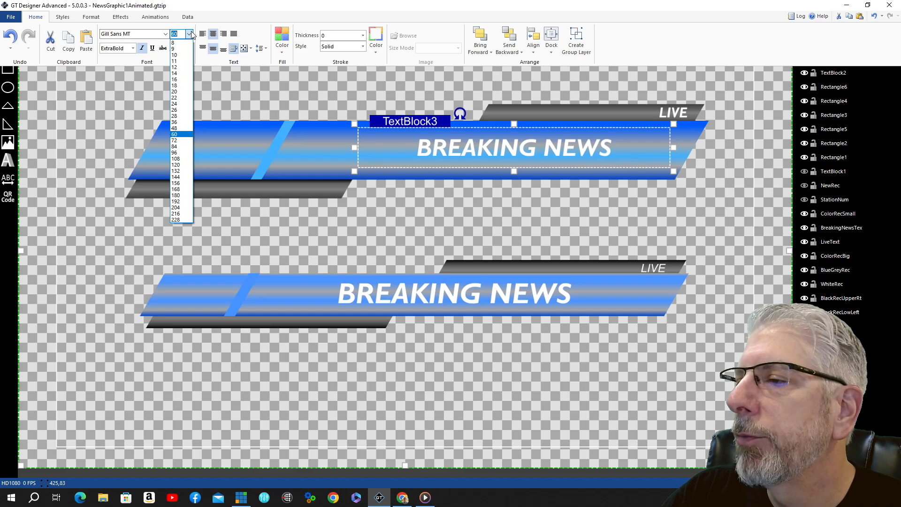
click(187, 140)
click(186, 137)
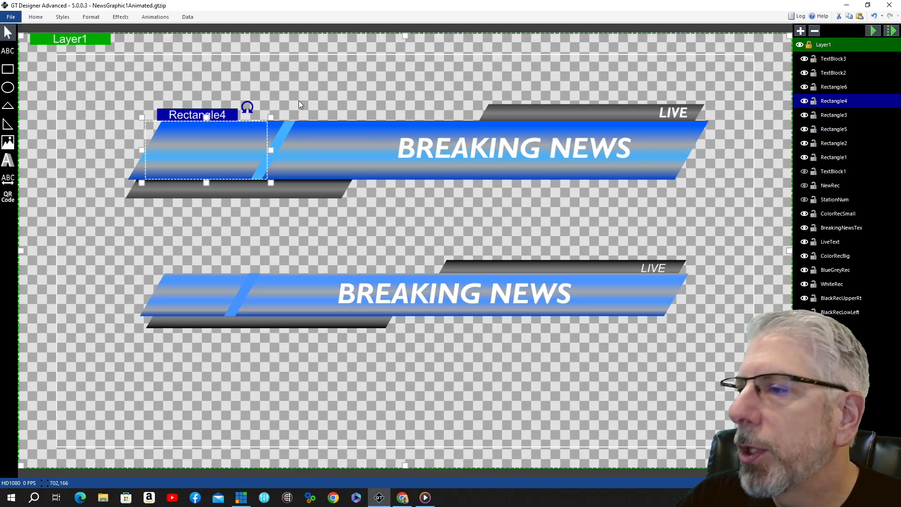
click(450, 149)
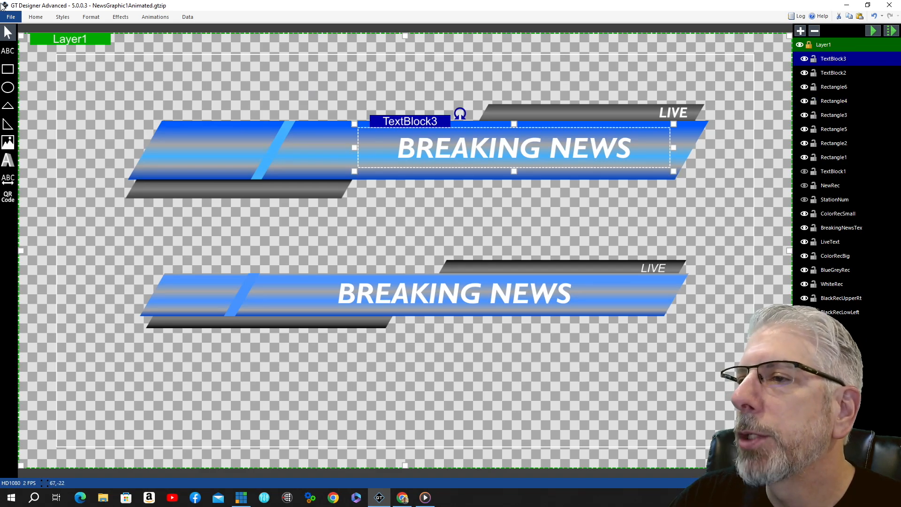
click(37, 17)
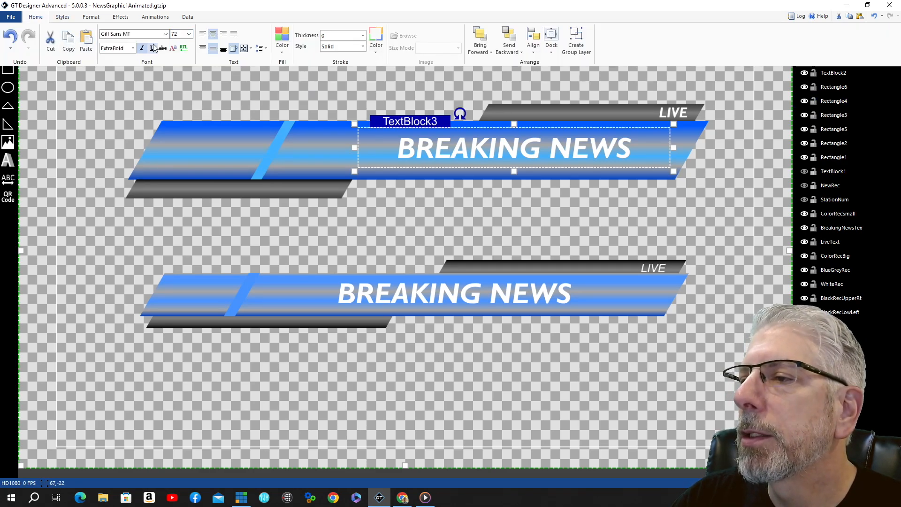
click(94, 113)
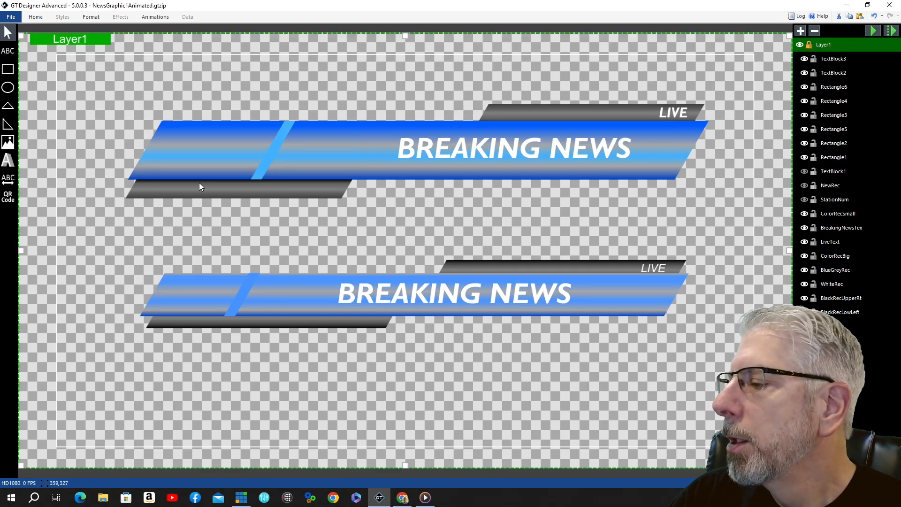
- Check the transition type and timing settings of the lower BREAKING NEWS text
click(461, 290)
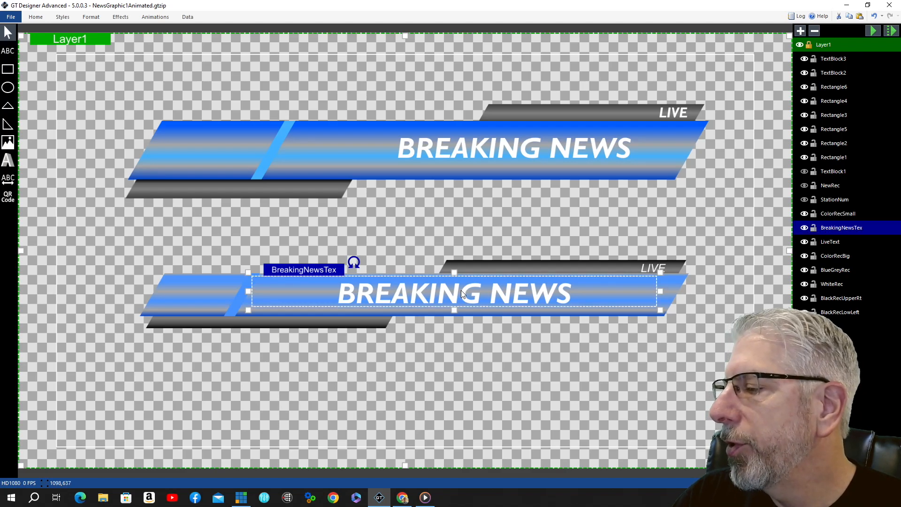
click(156, 18)
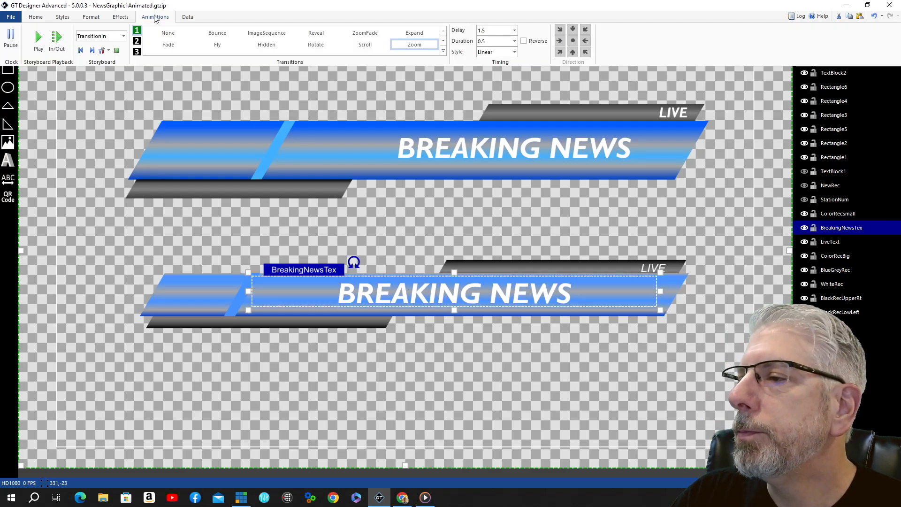
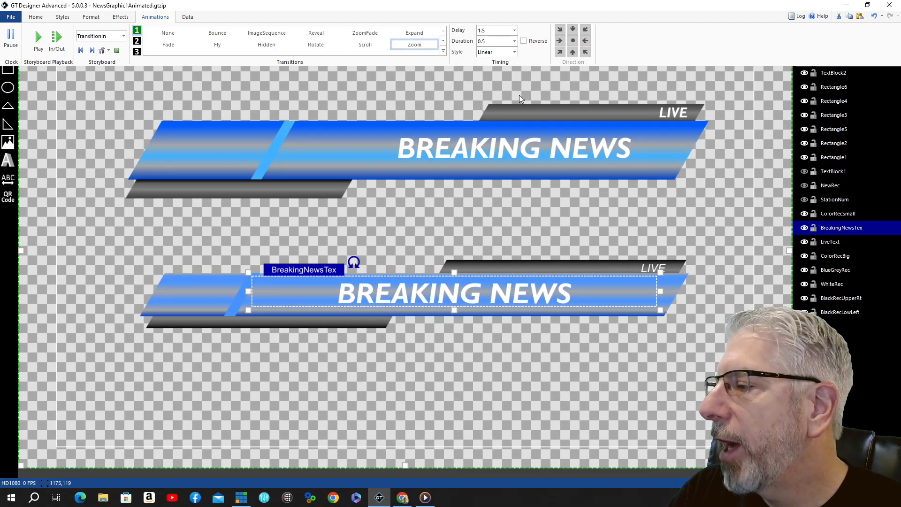
- Give the upper BREAKING NEWS text a Zoom transition with a 1.5 delay and preview the animation
click(534, 145)
click(151, 17)
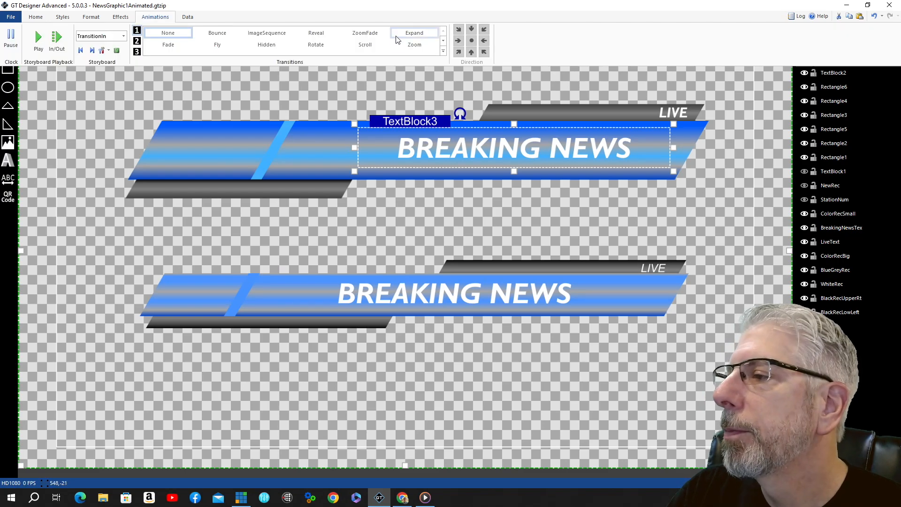
click(406, 45)
click(165, 18)
click(515, 31)
click(489, 30)
key(BackSpace)
text(1.8)
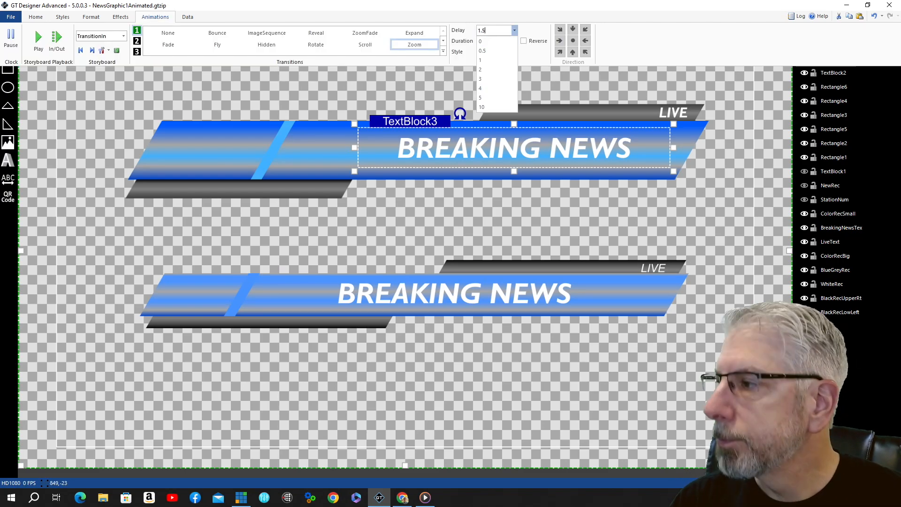
click(512, 51)
click(640, 12)
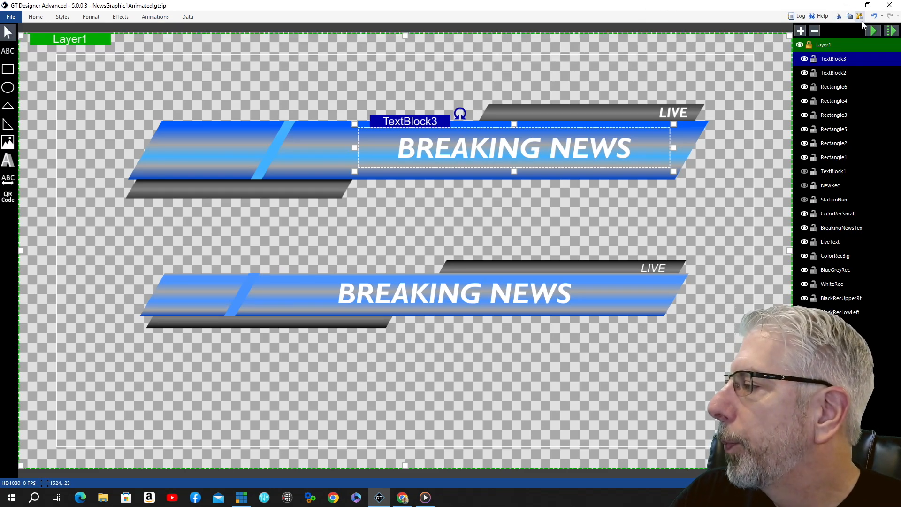
click(875, 31)
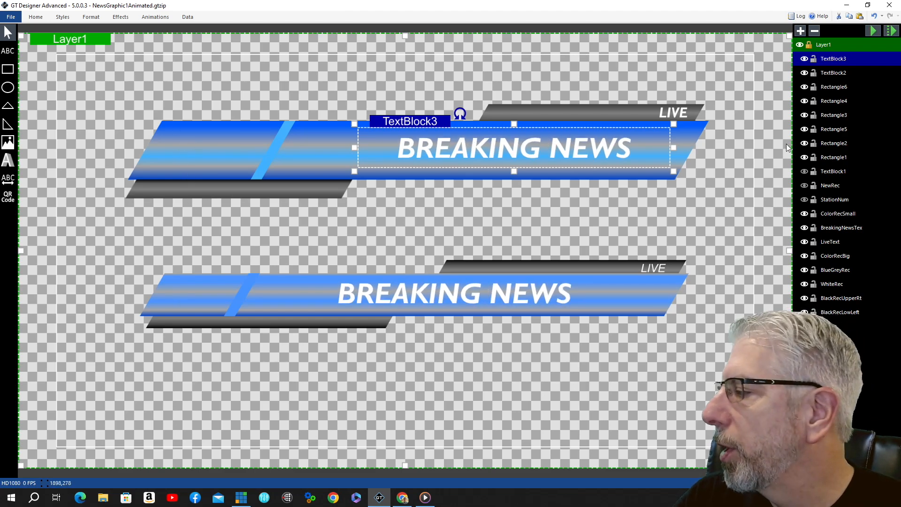
- Unhide the NewRec, StationNum and TextBlock1 objects of the lower graphic, and rename TextBlock1 to NewsText
click(804, 186)
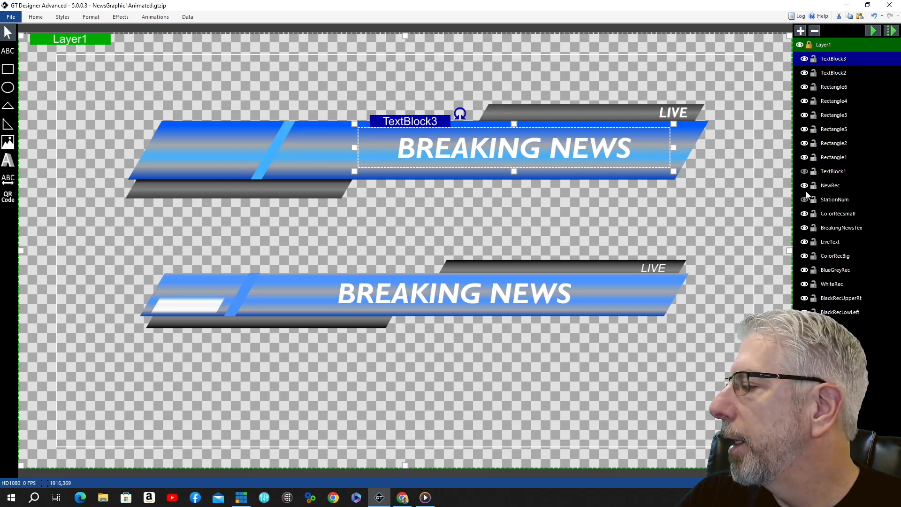
click(805, 171)
click(852, 171)
click(852, 171)
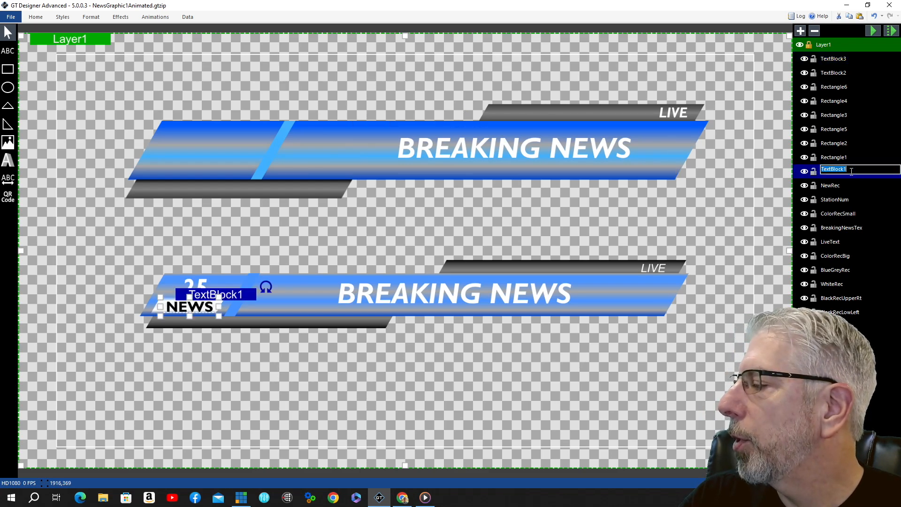
text(NewsText)
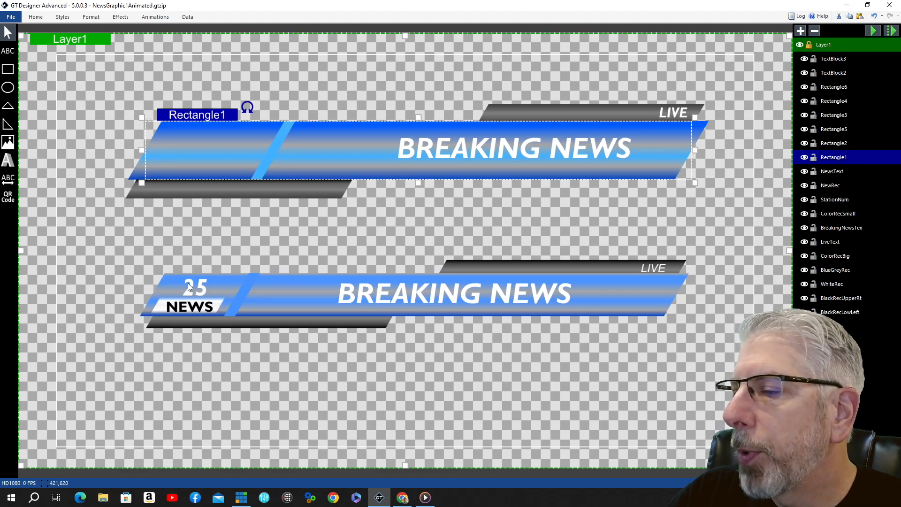
click(194, 285)
click(249, 235)
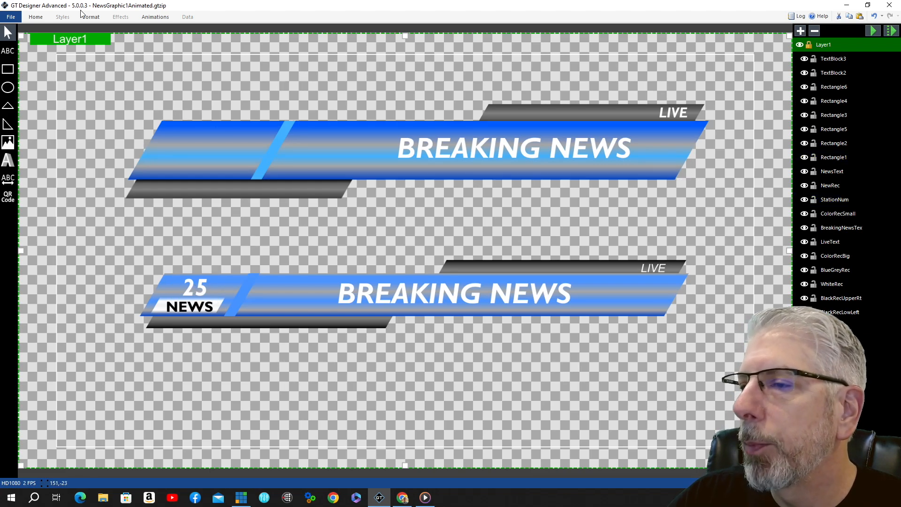
- Add a small text block on the upper blue bar, left of the diagonal stripe, and center its text horizontally and vertically
click(8, 51)
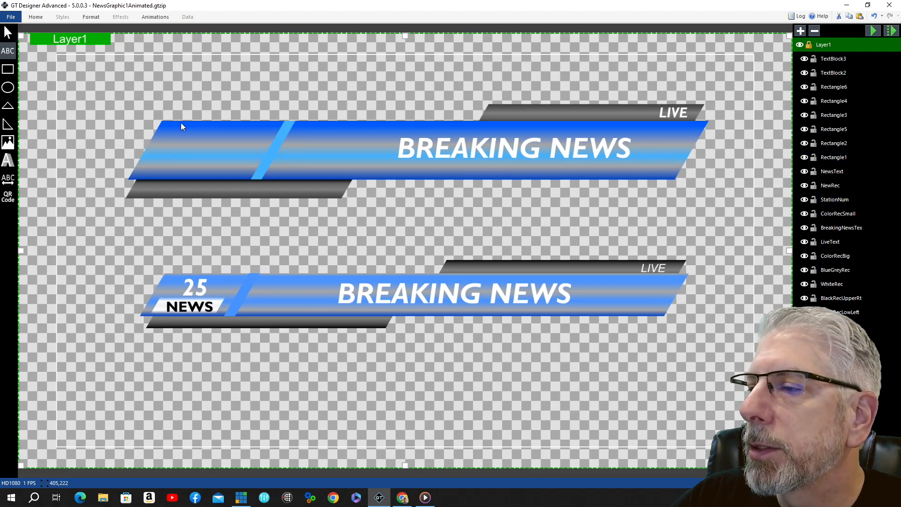
drag(188, 123, 242, 148)
click(36, 16)
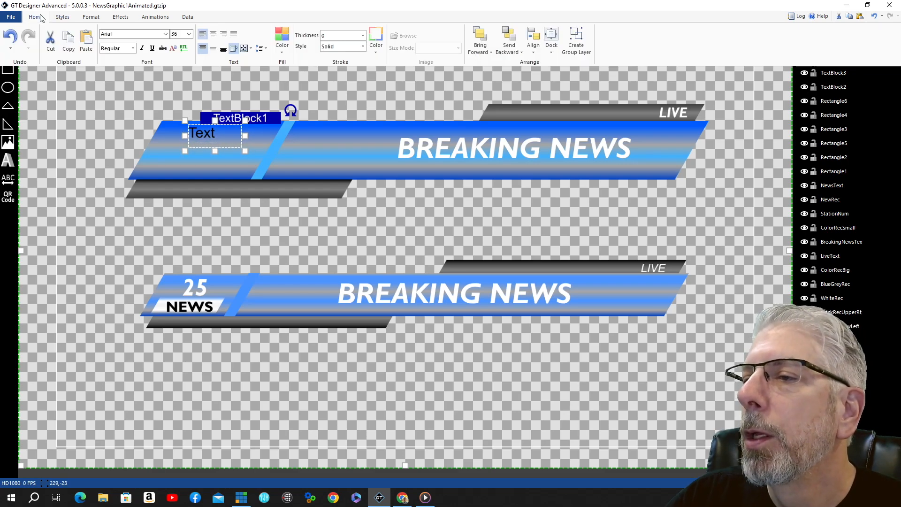
click(213, 35)
click(47, 16)
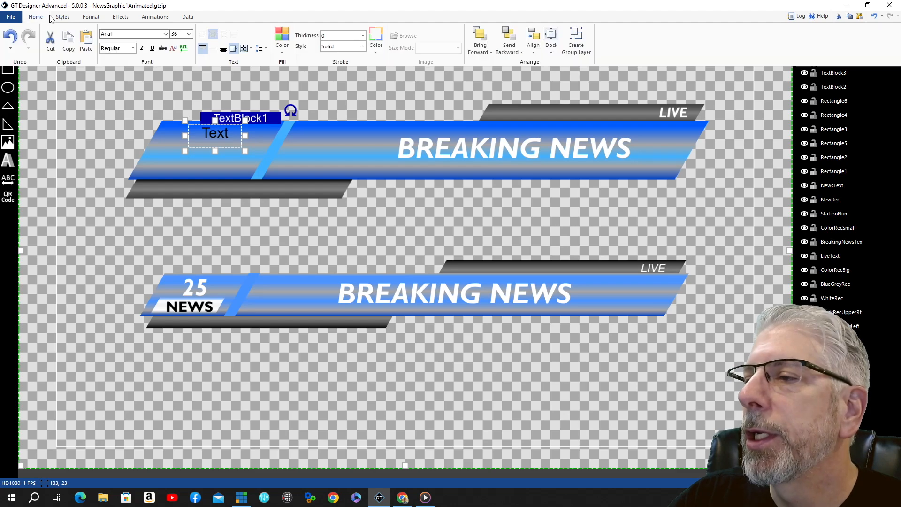
click(213, 48)
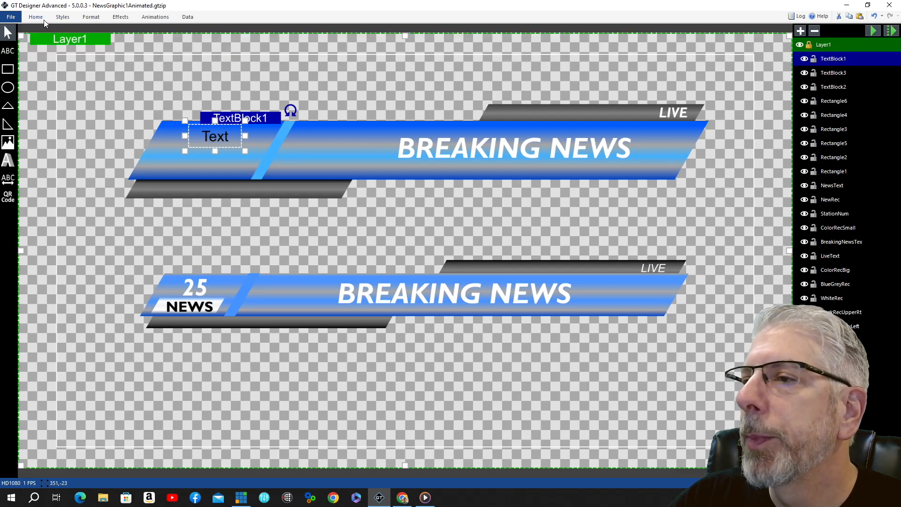
- Format the new text block in white Gill Sans MT ExtraBold
click(42, 17)
click(166, 34)
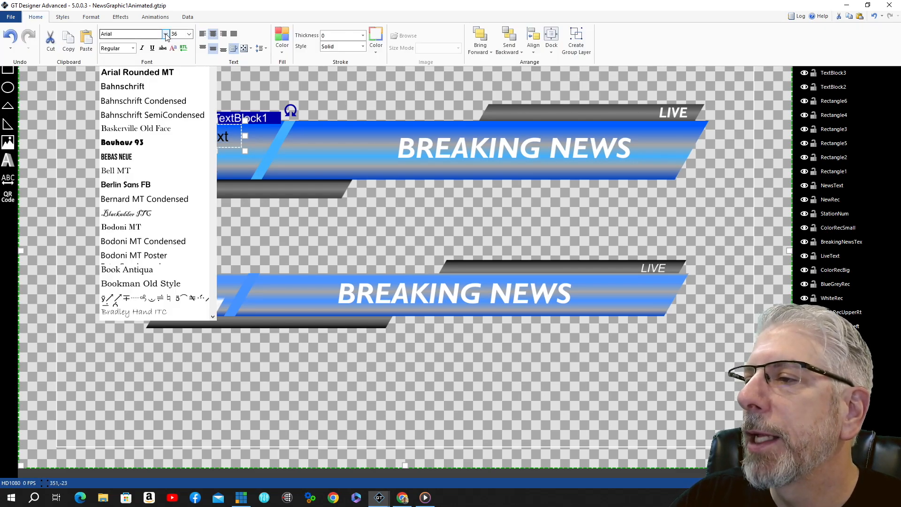
scroll(141, 211, down, 15)
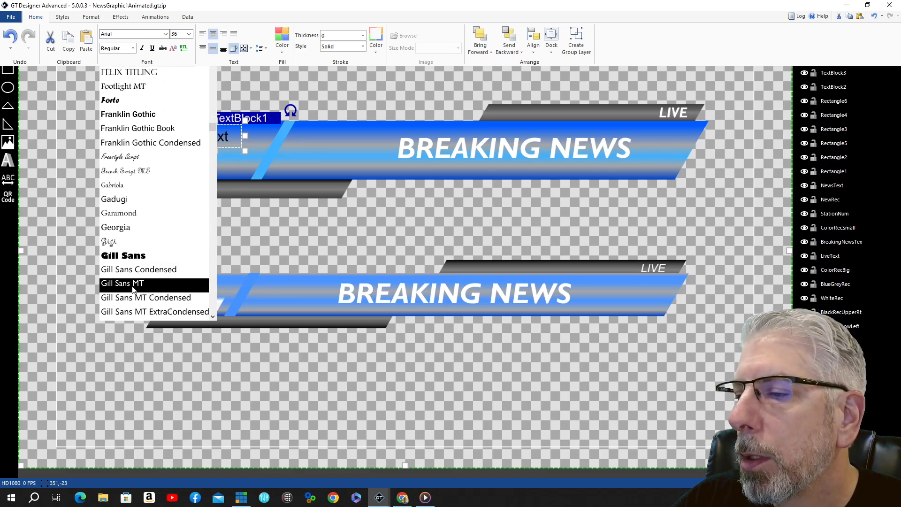
click(133, 284)
click(133, 48)
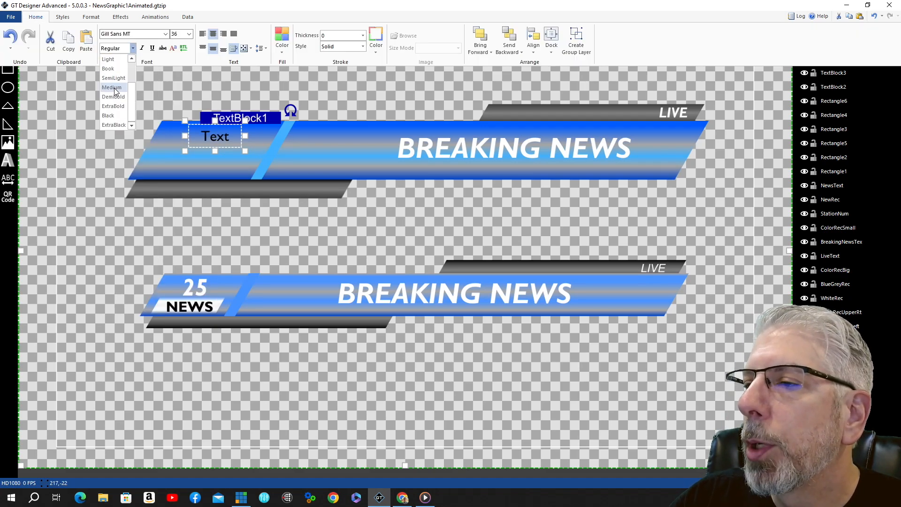
click(114, 106)
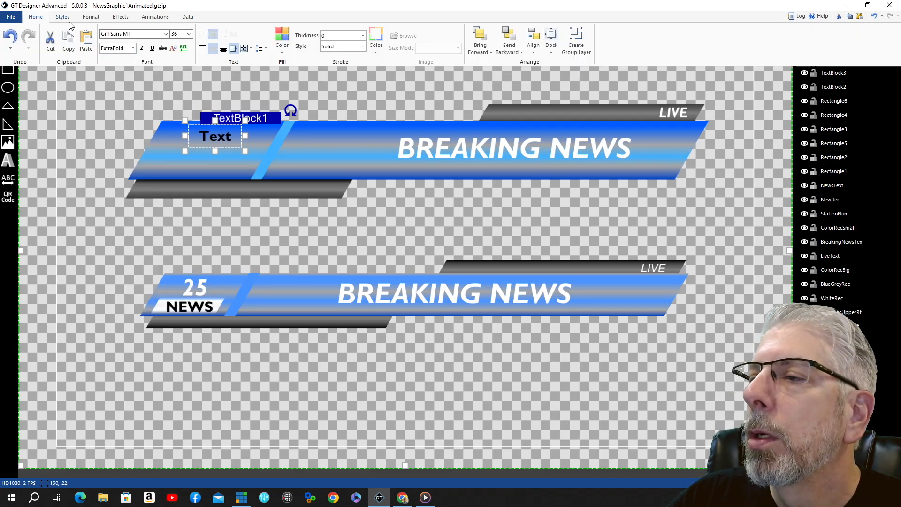
click(286, 50)
click(366, 61)
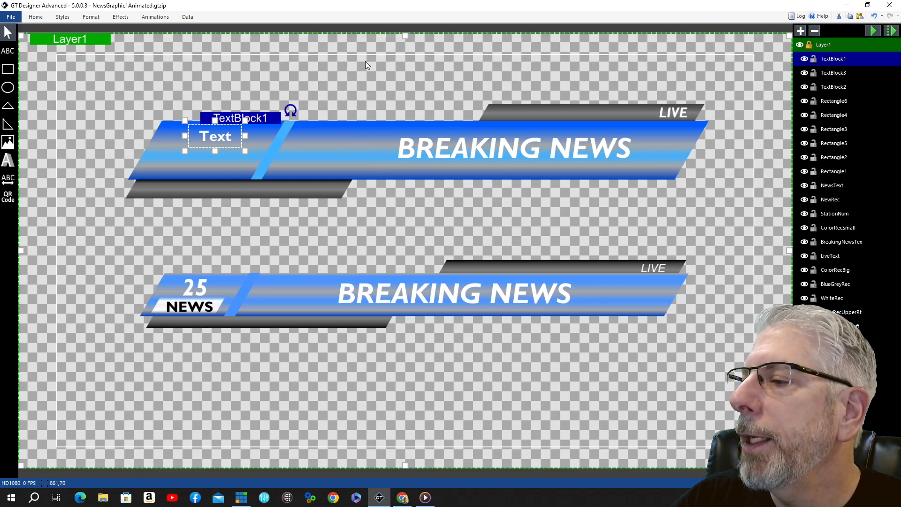
- Replace the new block's placeholder text with 25 and set its font size to 60
click(37, 18)
click(219, 137)
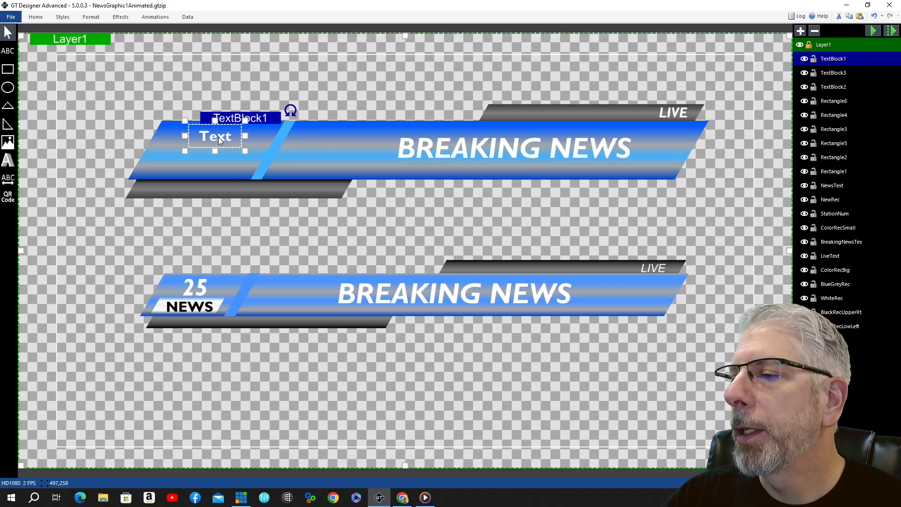
double_click(218, 137)
text(25)
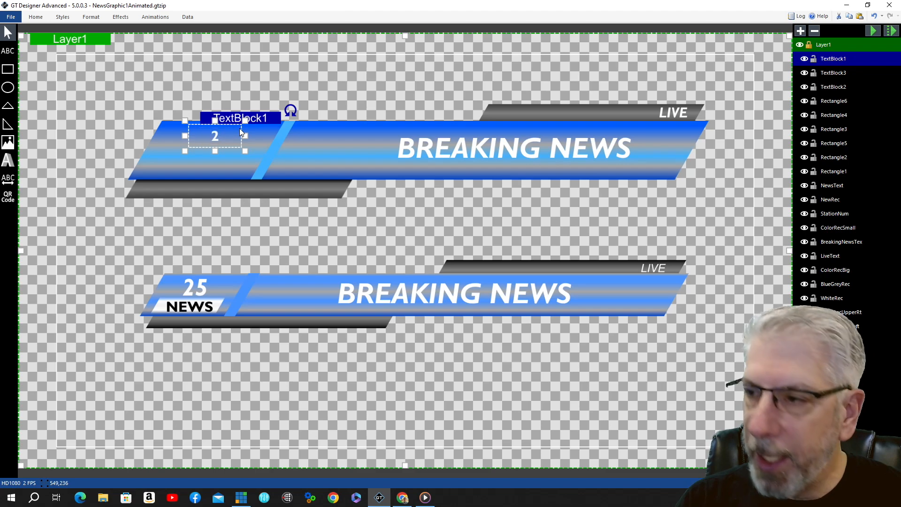
click(42, 18)
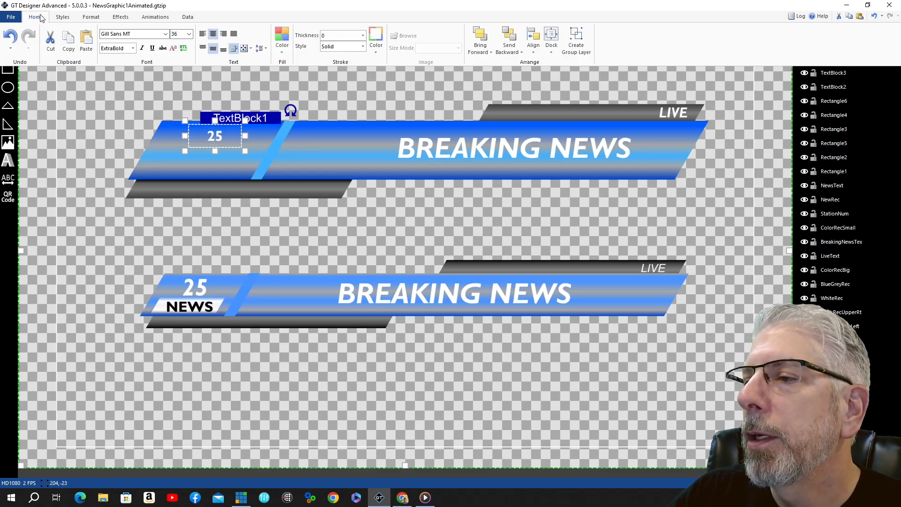
click(190, 35)
click(176, 134)
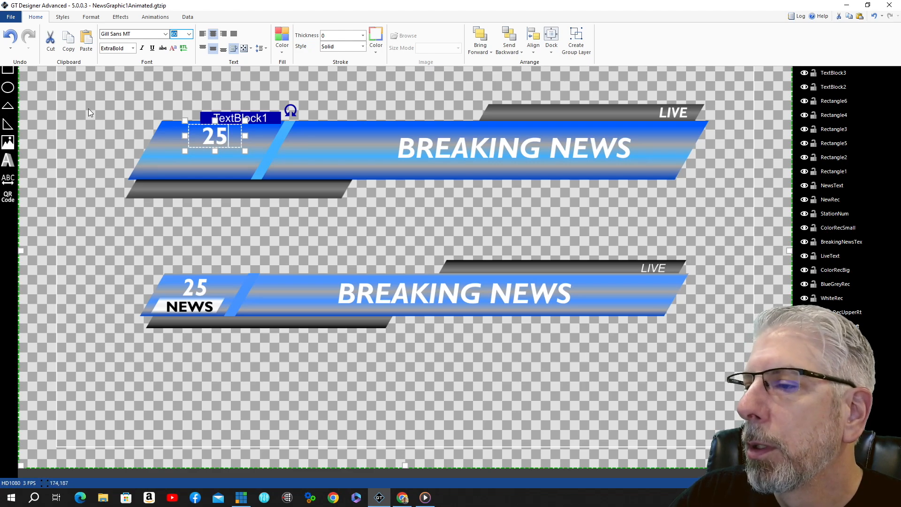
- Check the lower 25 text's font settings, italicize the upper 25 to match, and deselect it
click(202, 289)
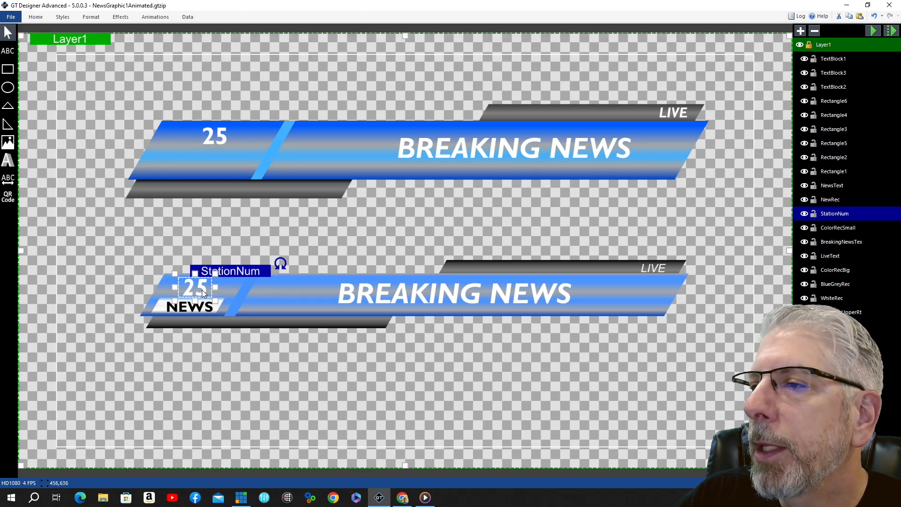
click(36, 18)
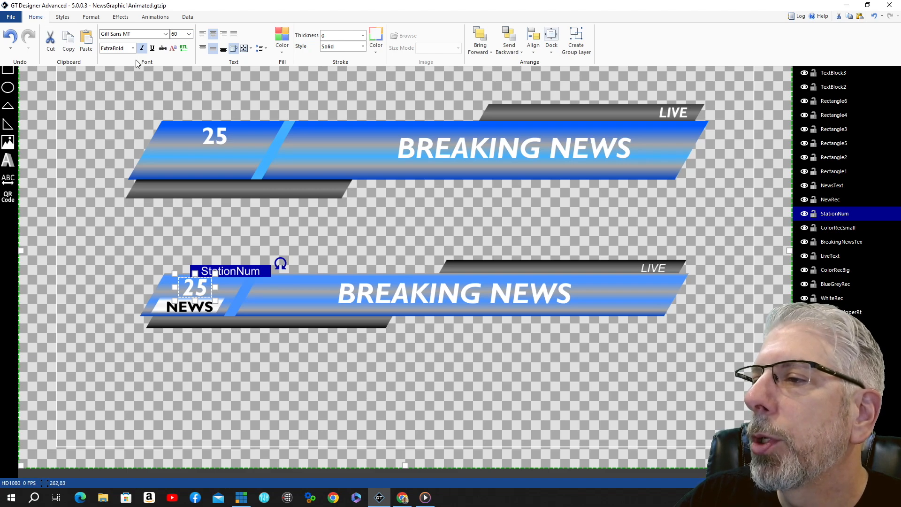
click(214, 137)
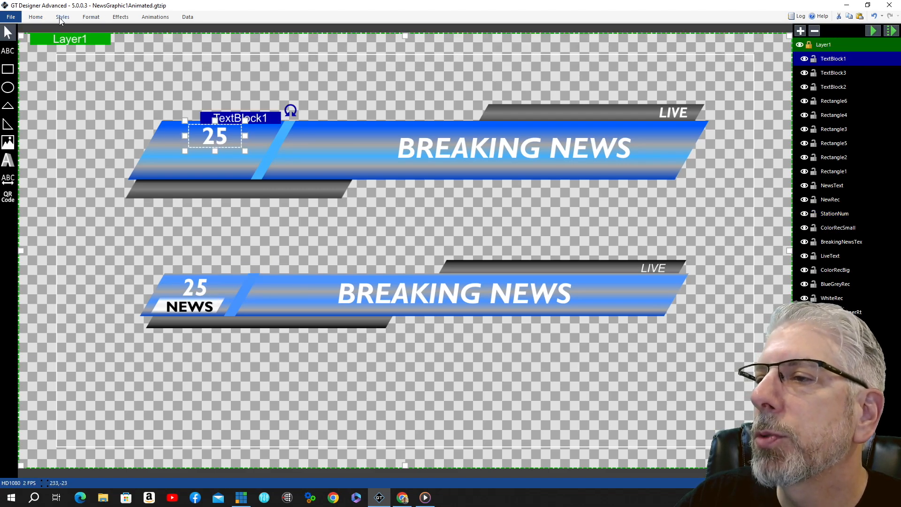
click(38, 18)
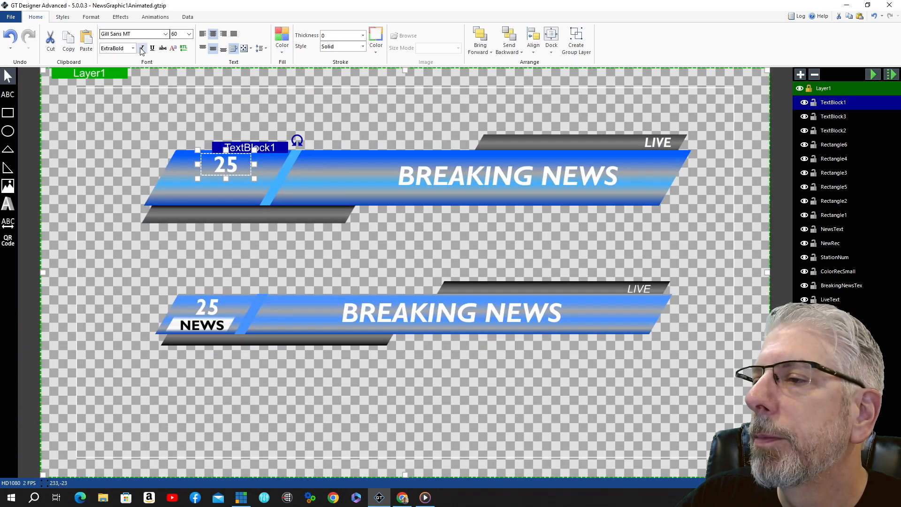
click(110, 121)
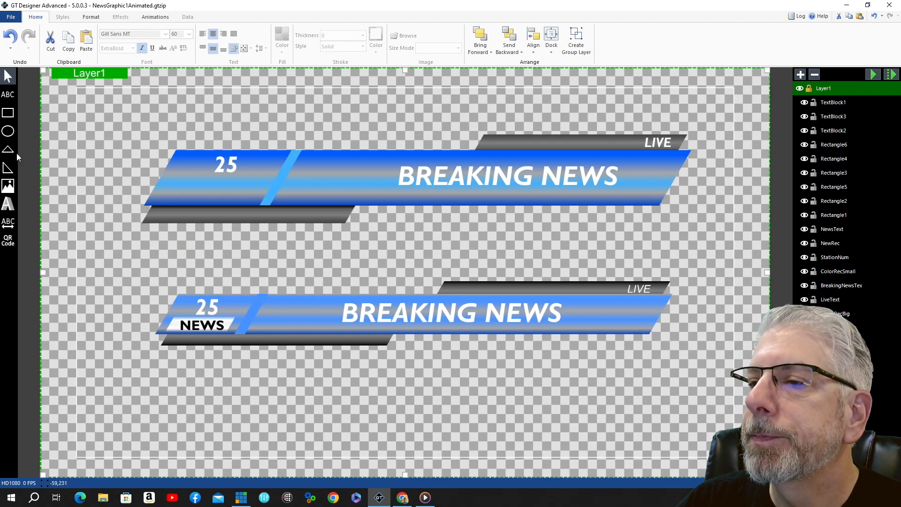
- Draw a small rectangle beneath the upper 25 and set its X skew to 30
click(6, 114)
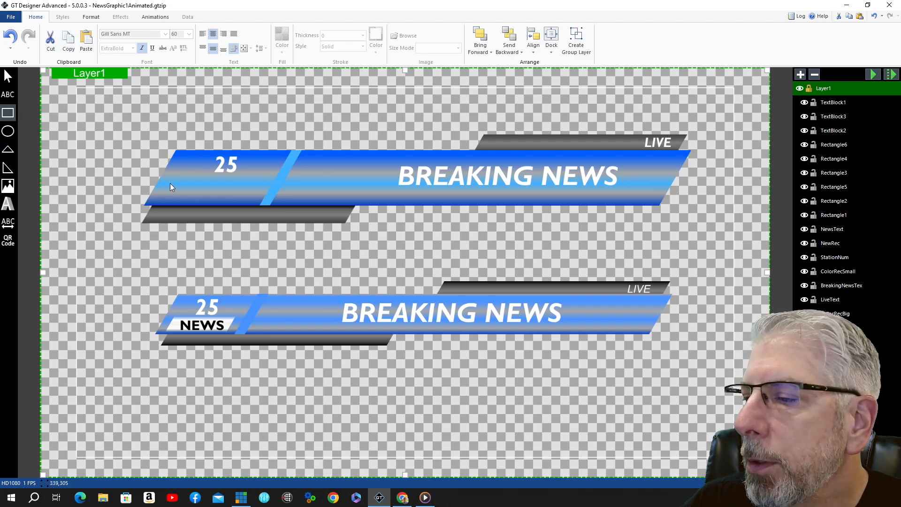
mouse_move(170, 185)
mouse_down()
mouse_move(244, 193)
mouse_move(255, 204)
mouse_up()
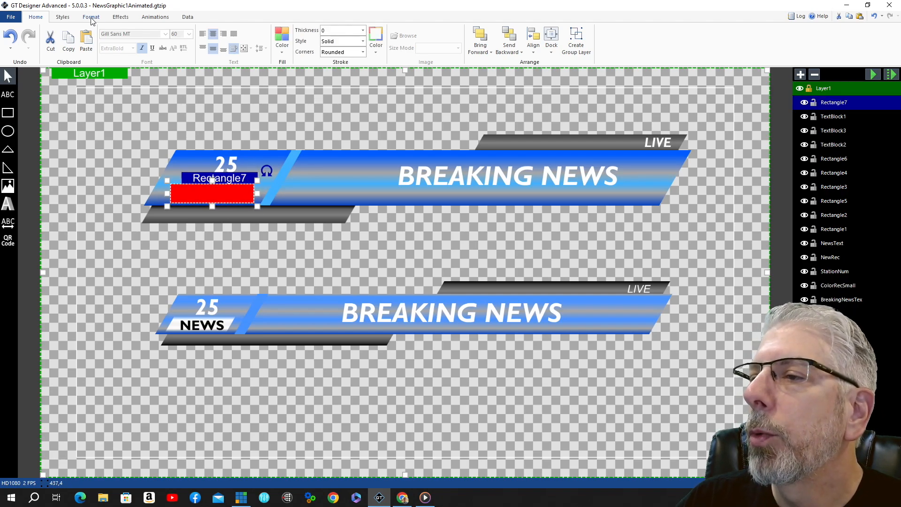
click(123, 18)
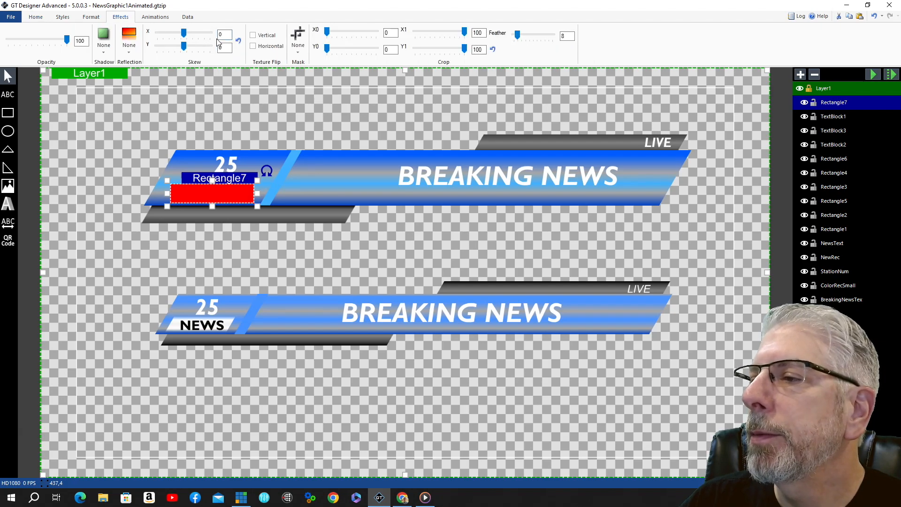
click(221, 34)
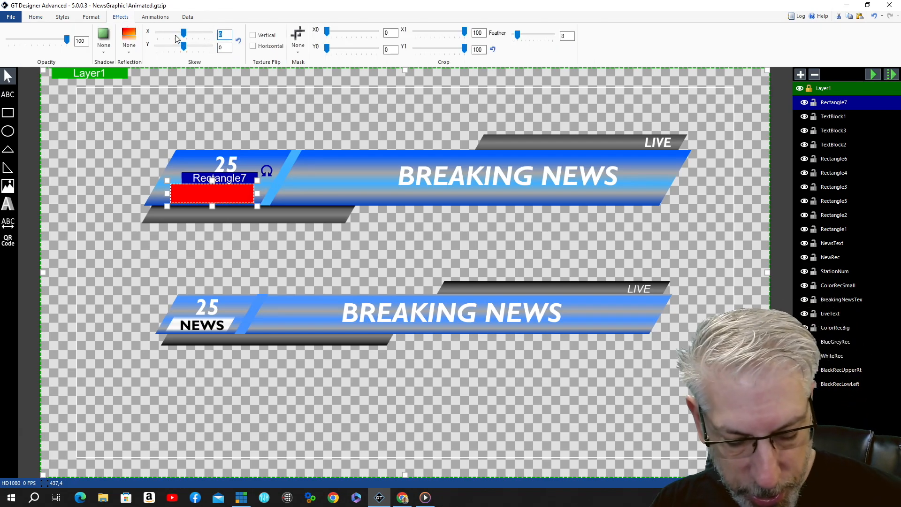
text(30)
click(172, 100)
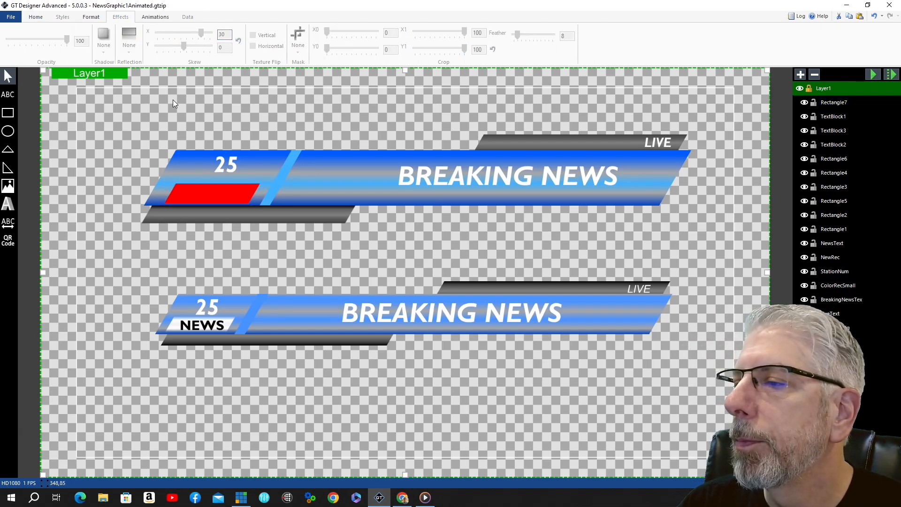
- Give the small red rectangle beneath the upper 25 a linear gradient fill with added stops at about 0.29 and 0.71
click(217, 195)
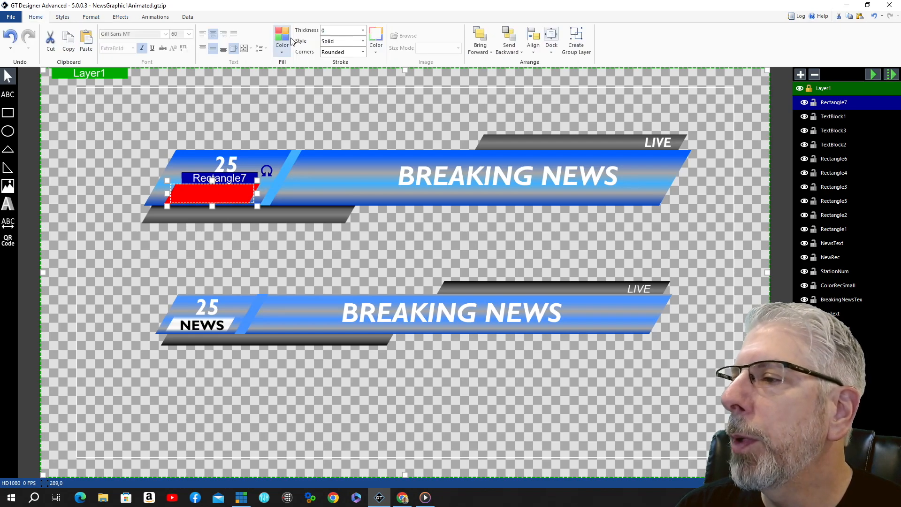
click(284, 51)
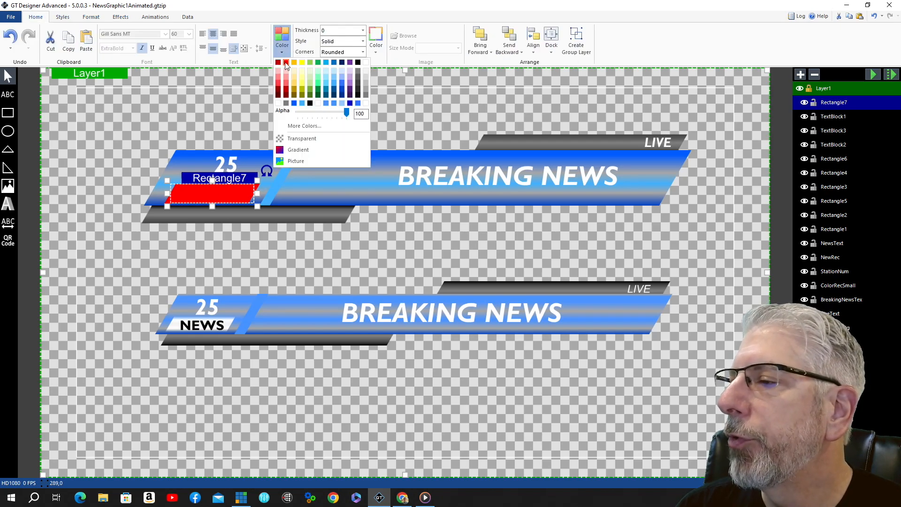
click(301, 150)
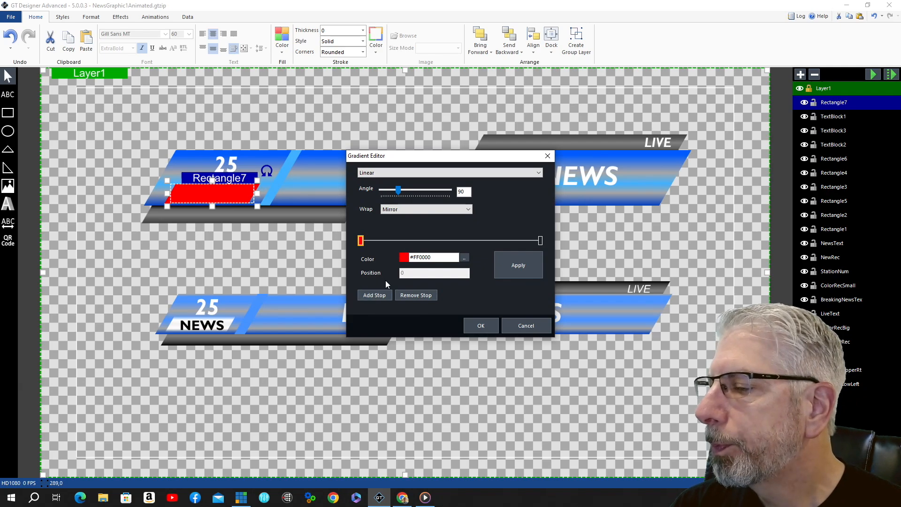
click(374, 295)
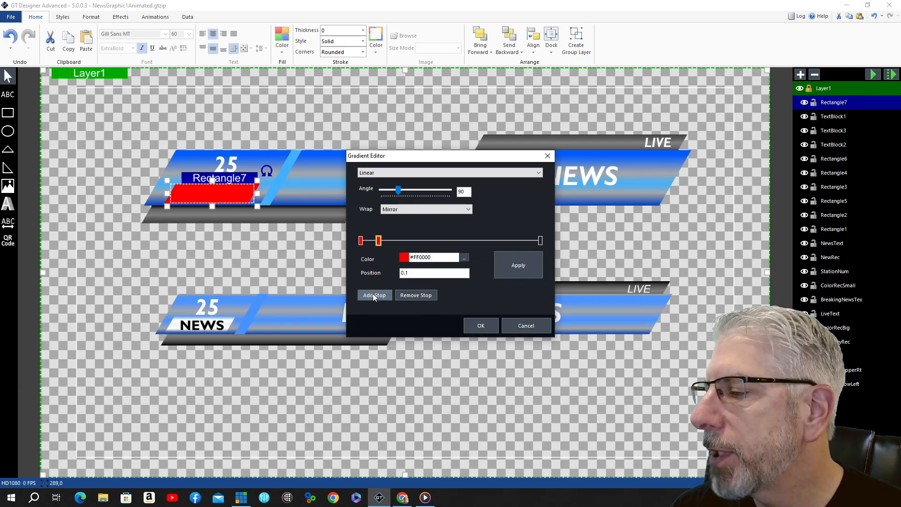
click(374, 294)
drag(397, 240, 487, 242)
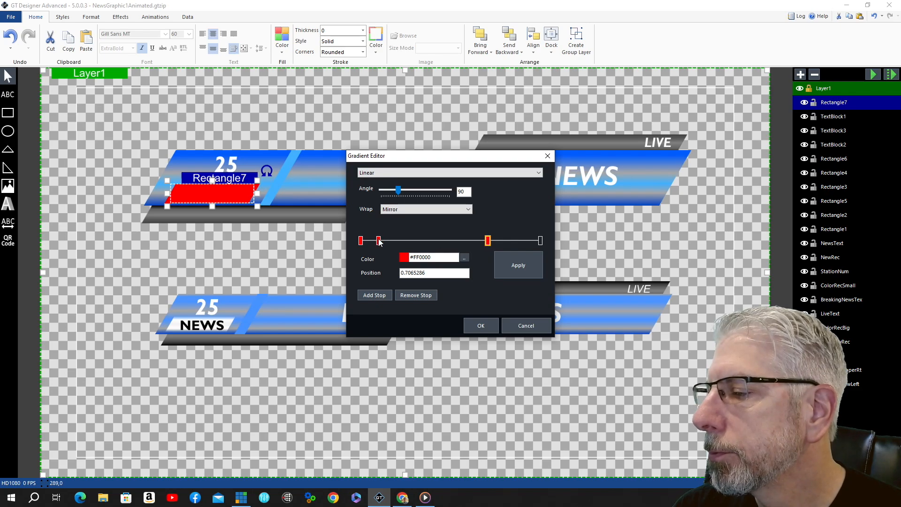
drag(380, 242, 414, 241)
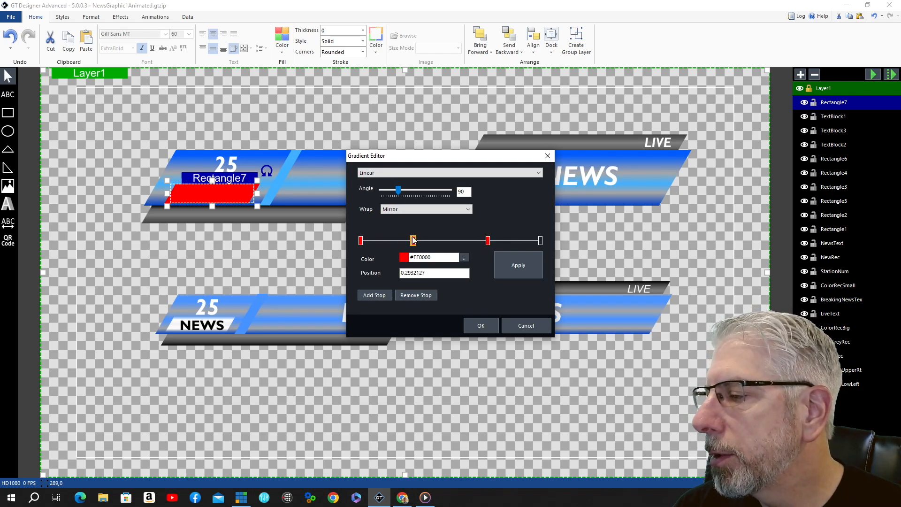
- Set both inner gradient stops to white, FFFFFF
click(464, 258)
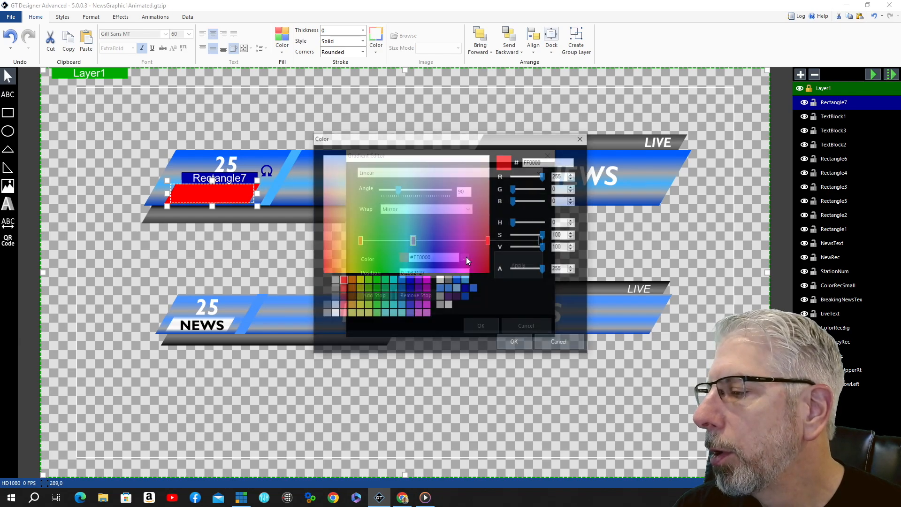
click(441, 280)
click(515, 343)
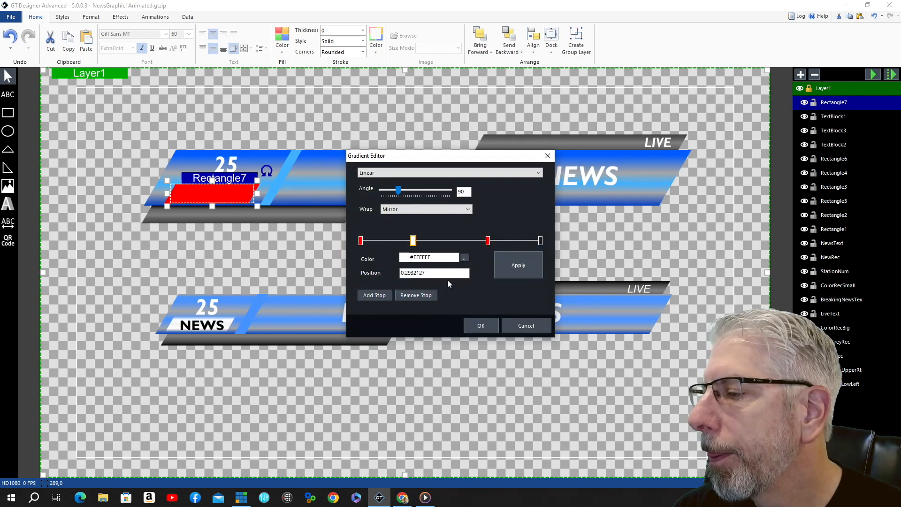
click(488, 240)
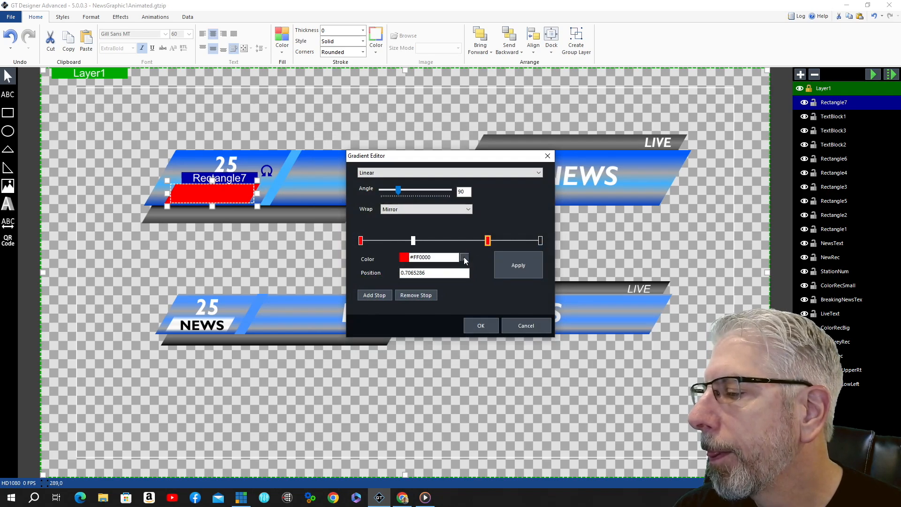
click(464, 258)
click(440, 281)
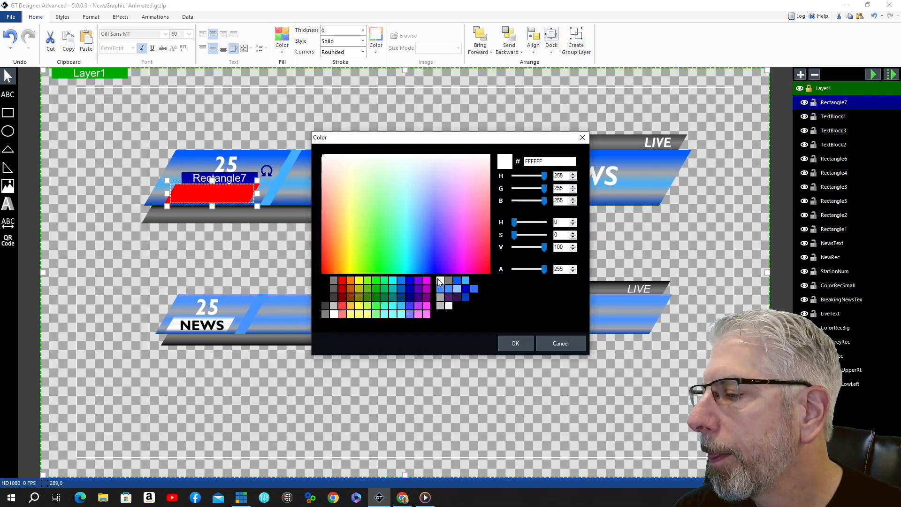
click(514, 343)
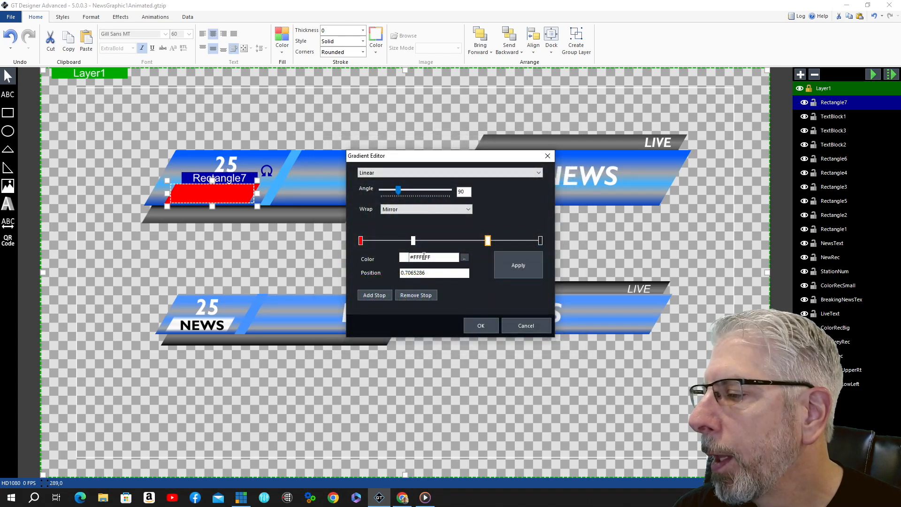
- Set the first and last gradient stops to light gray F2F2F2 and apply the gradient to the rectangle
click(360, 242)
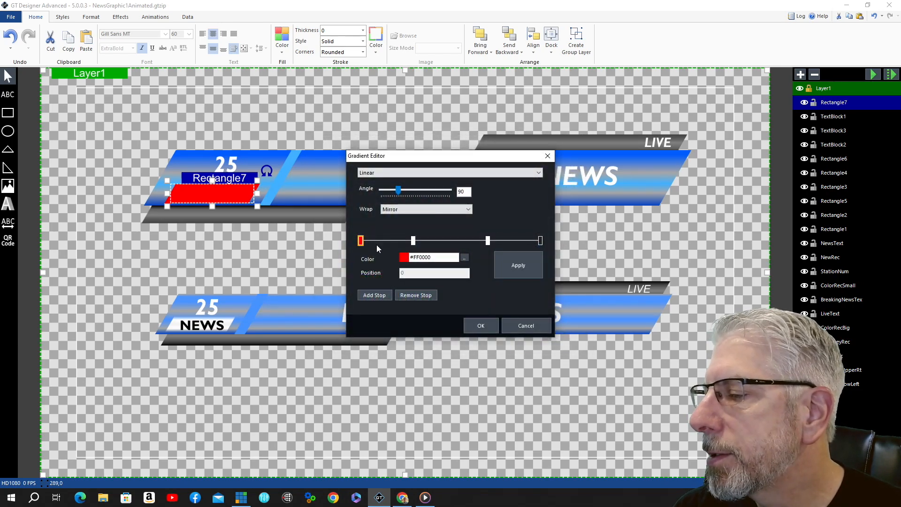
click(465, 258)
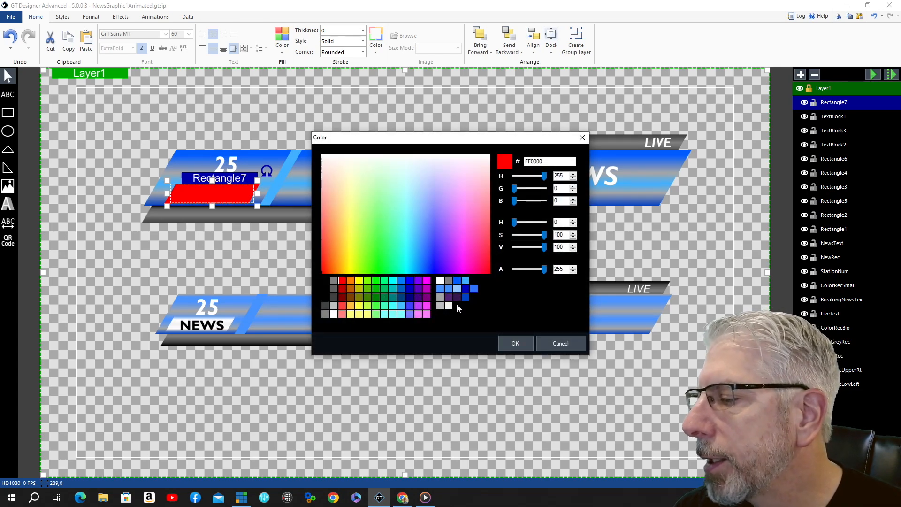
click(449, 306)
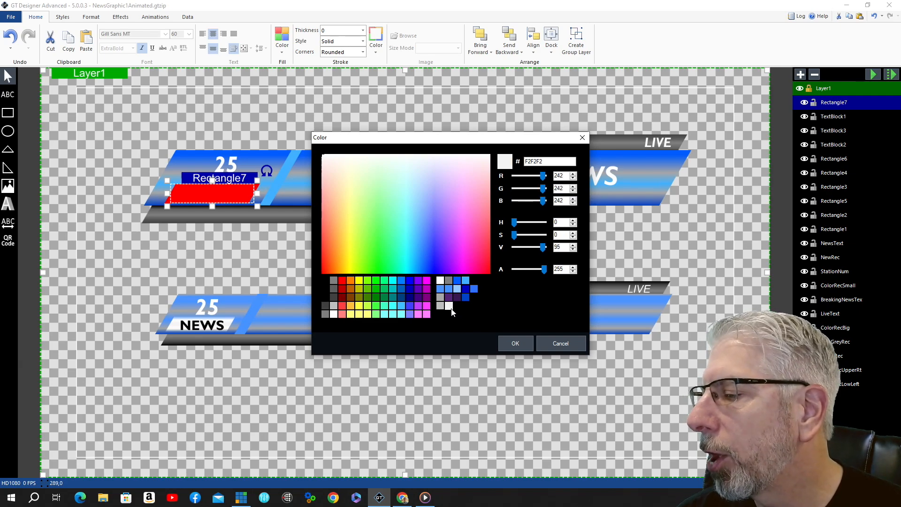
click(519, 343)
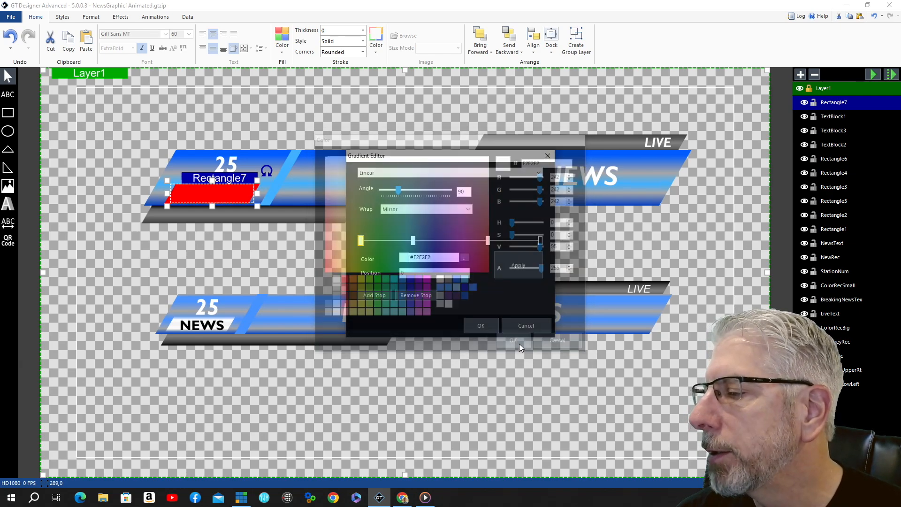
click(540, 241)
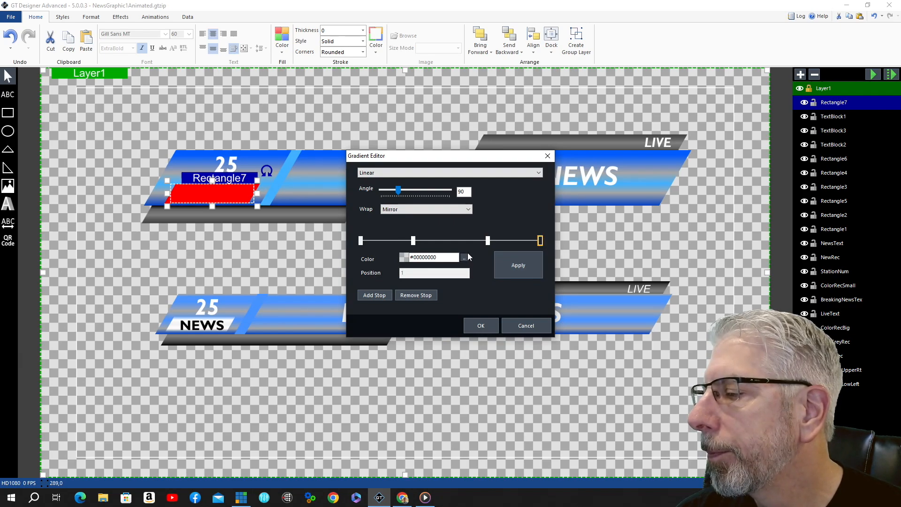
click(465, 257)
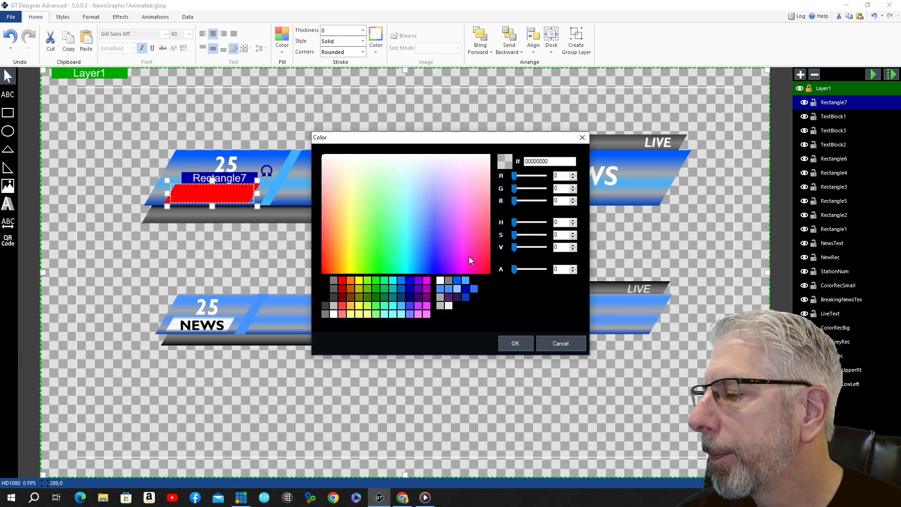
click(449, 305)
click(516, 344)
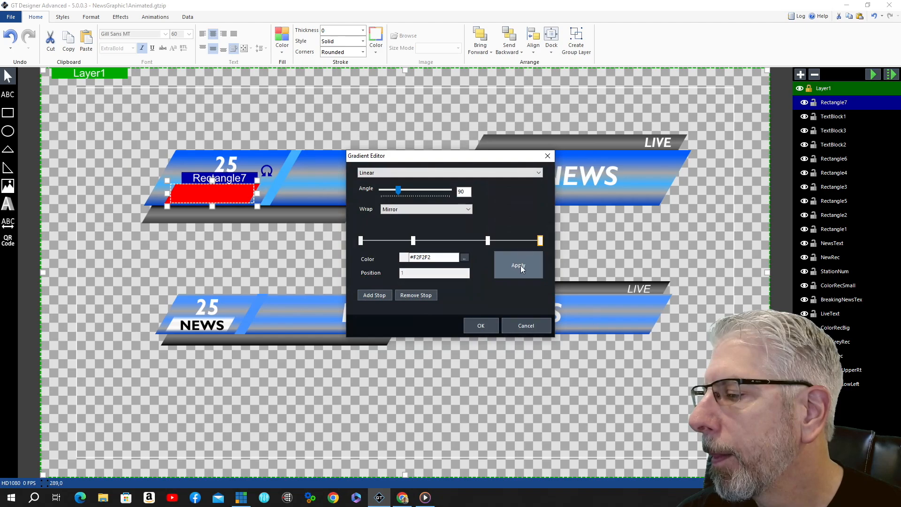
click(520, 263)
click(480, 326)
- Bring the white rectangle's inner gradient stops closer together and add two more white stops at about 0.17 and 0.83
click(199, 188)
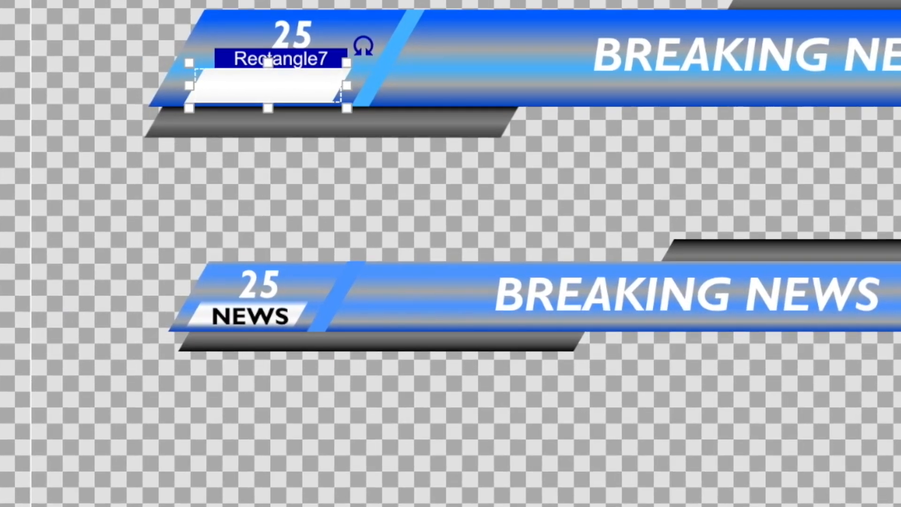
click(286, 38)
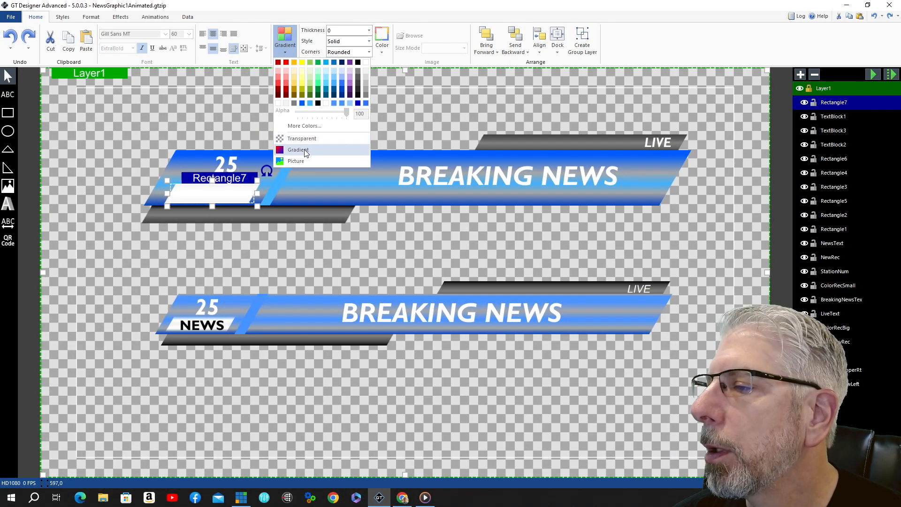
click(304, 150)
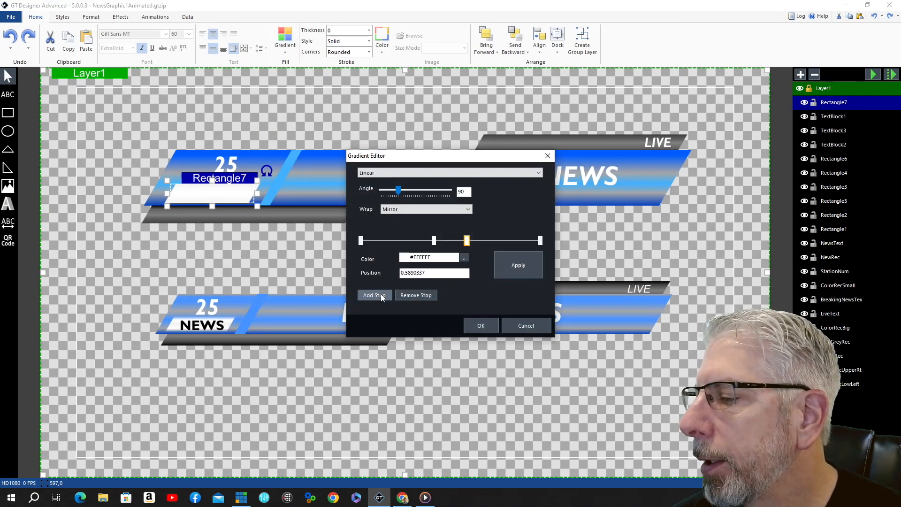
click(374, 295)
drag(485, 241, 376, 279)
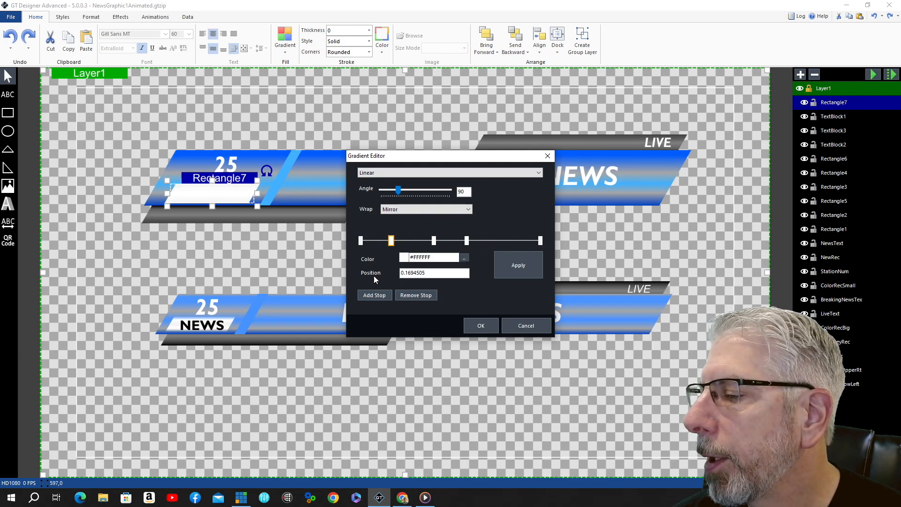
click(371, 295)
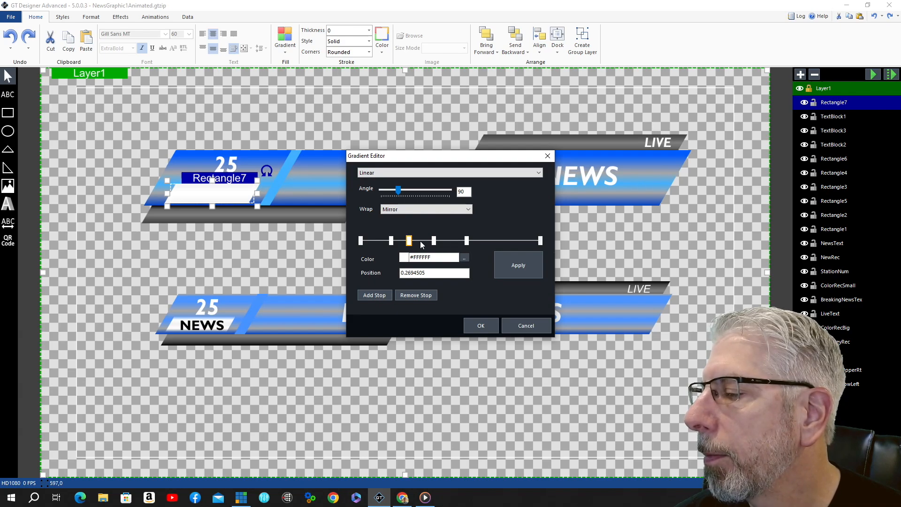
drag(410, 244, 511, 242)
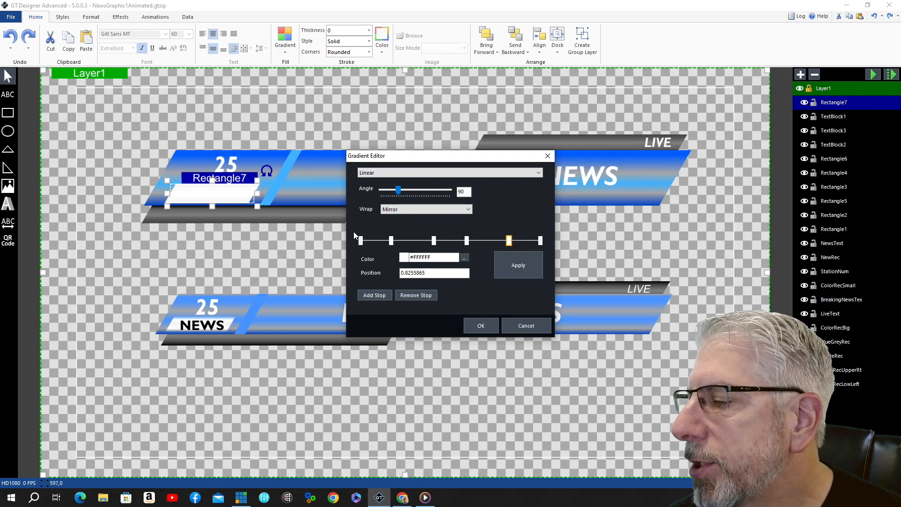
- Make the first and last gradient stops fully transparent with alpha 0, accept the gradient, and deselect the rectangle
click(362, 240)
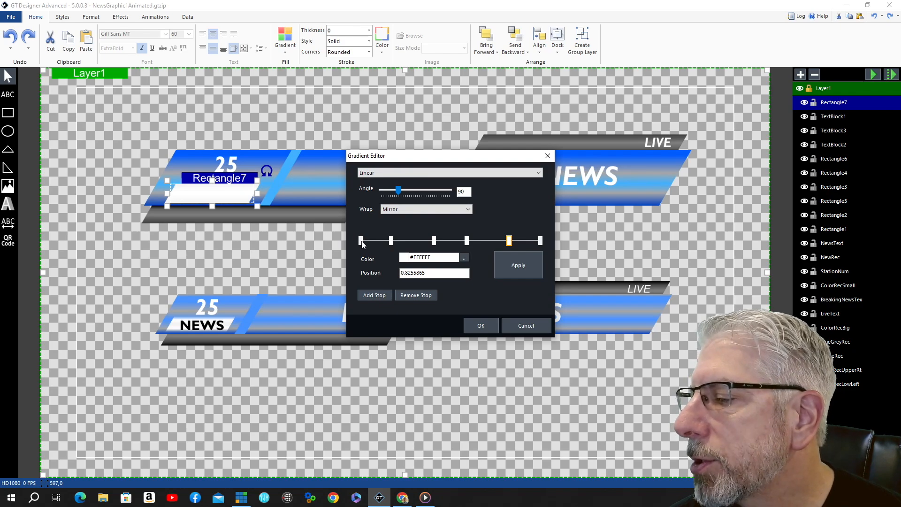
click(463, 258)
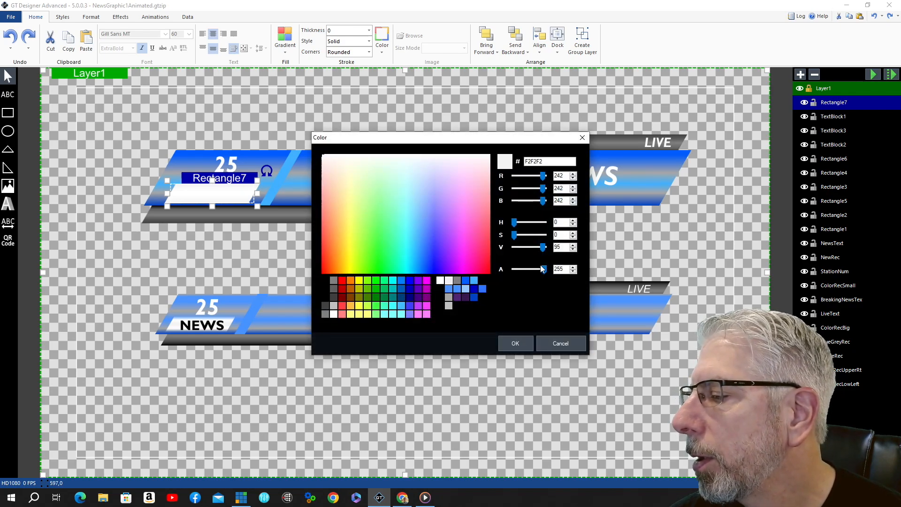
drag(543, 270, 507, 270)
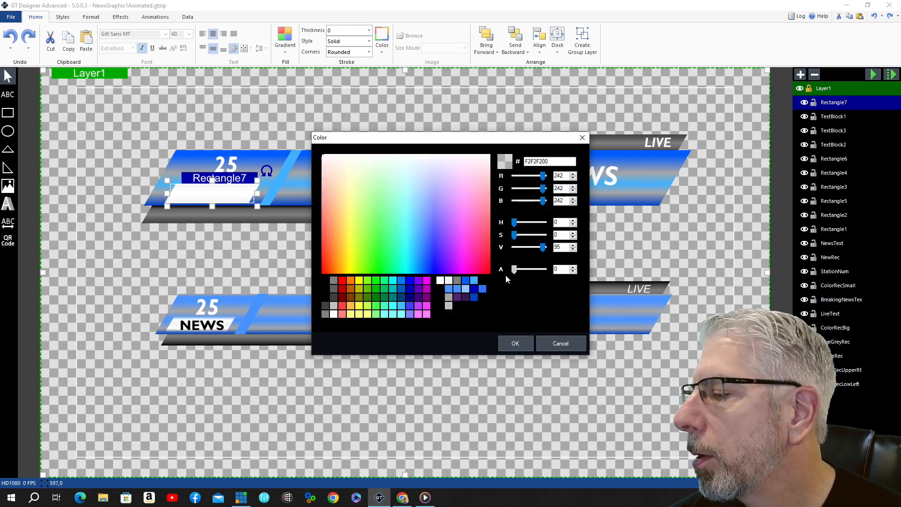
click(514, 343)
click(540, 240)
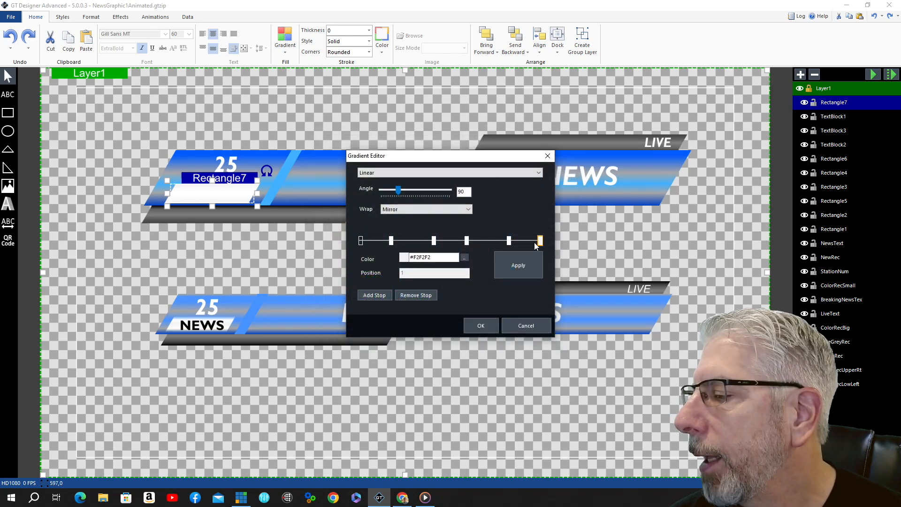
click(464, 258)
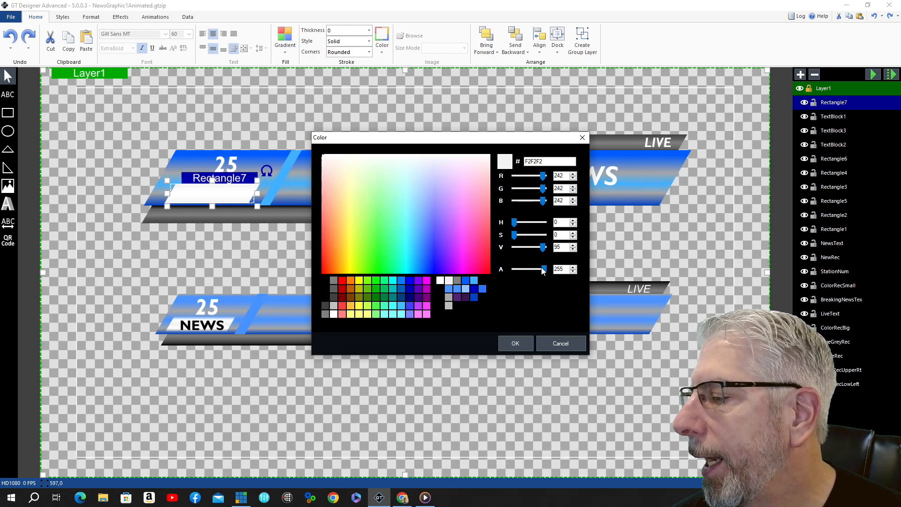
drag(545, 272, 511, 272)
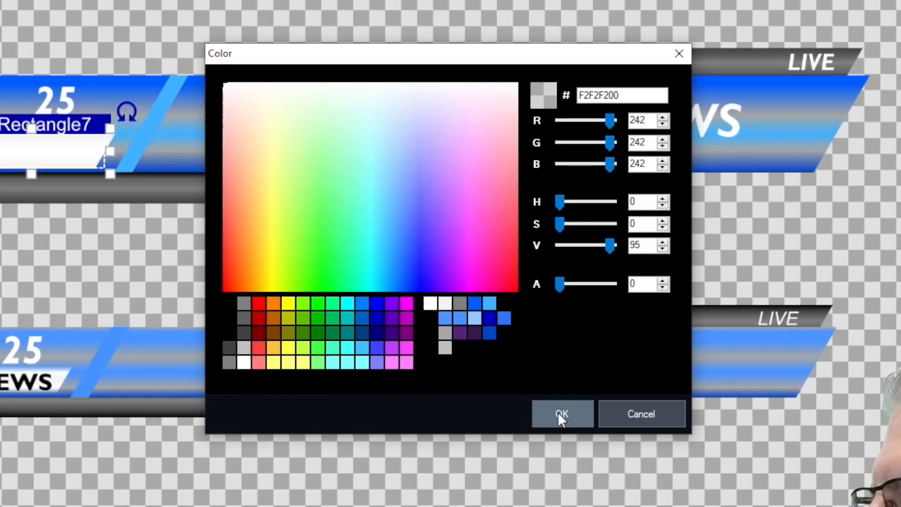
click(559, 413)
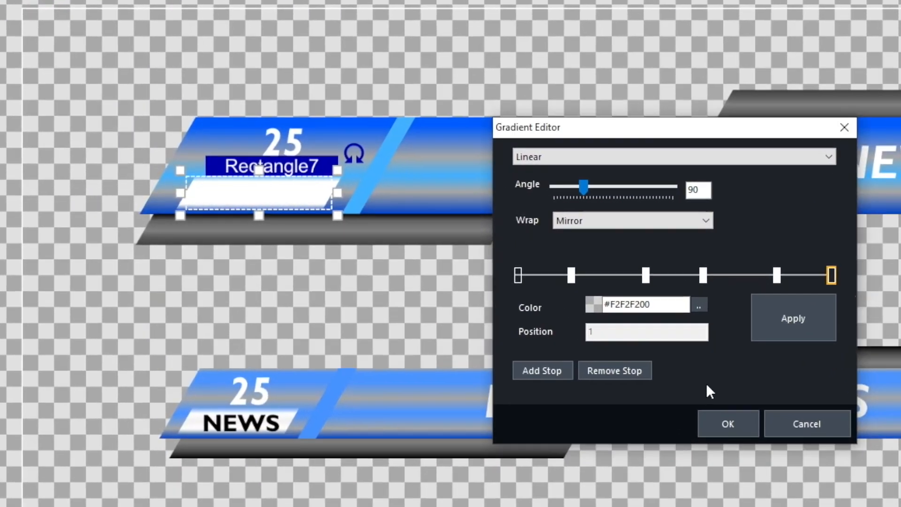
click(734, 428)
click(338, 70)
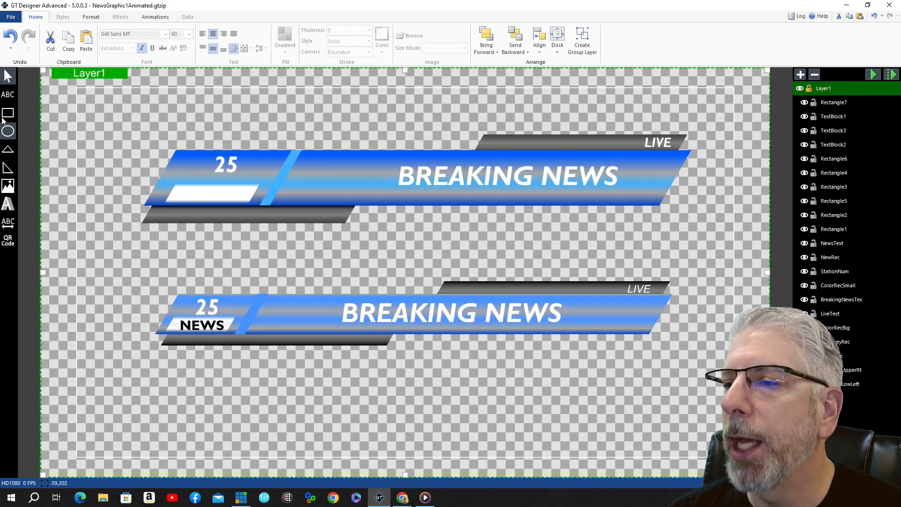
- Add a text block over the white rectangle beneath the upper 25 and center its text horizontally and vertically
click(16, 97)
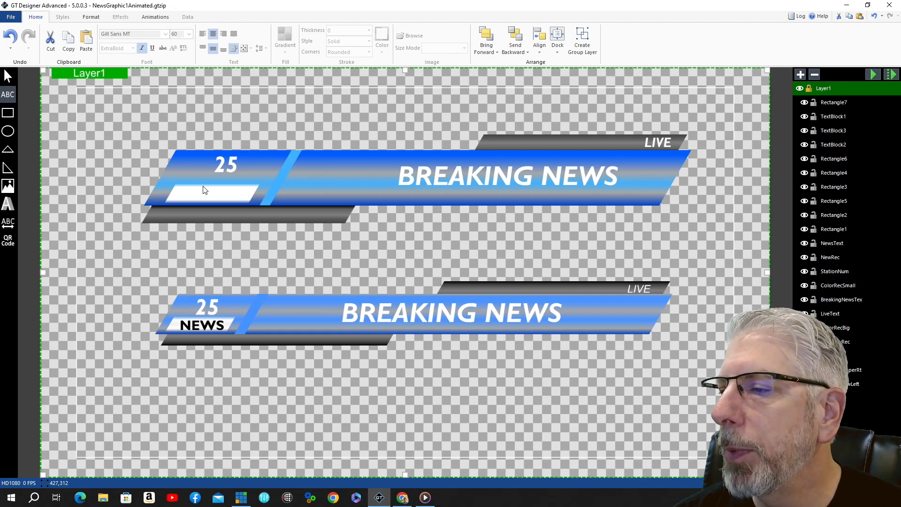
drag(180, 189, 248, 202)
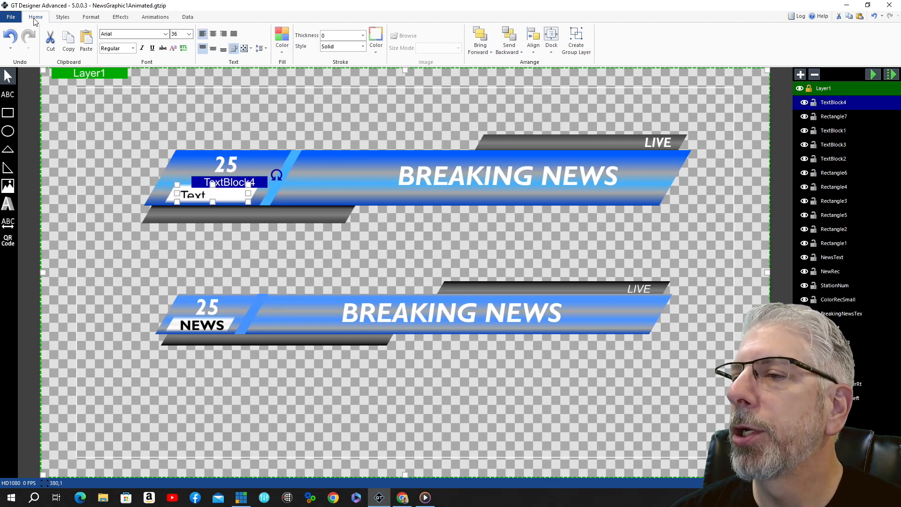
click(213, 33)
click(212, 49)
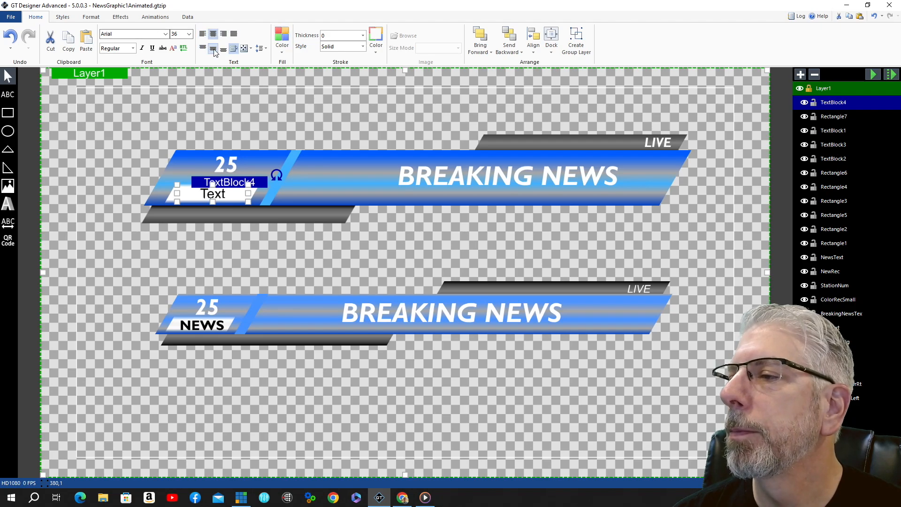
- Set the new text block's font to Gill Sans MT ExtraBold and change its text to NEWS
click(165, 34)
scroll(165, 198, down, 9)
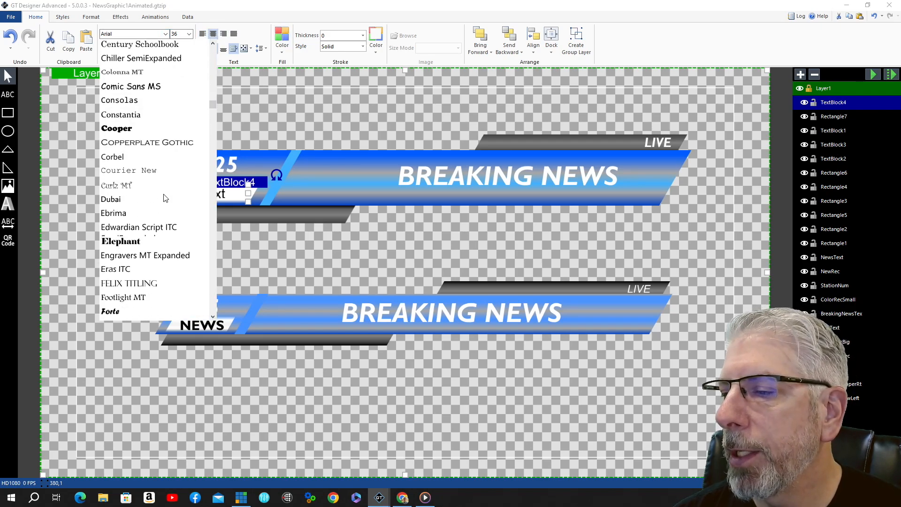
scroll(166, 196, down, 6)
click(157, 256)
click(133, 48)
click(116, 114)
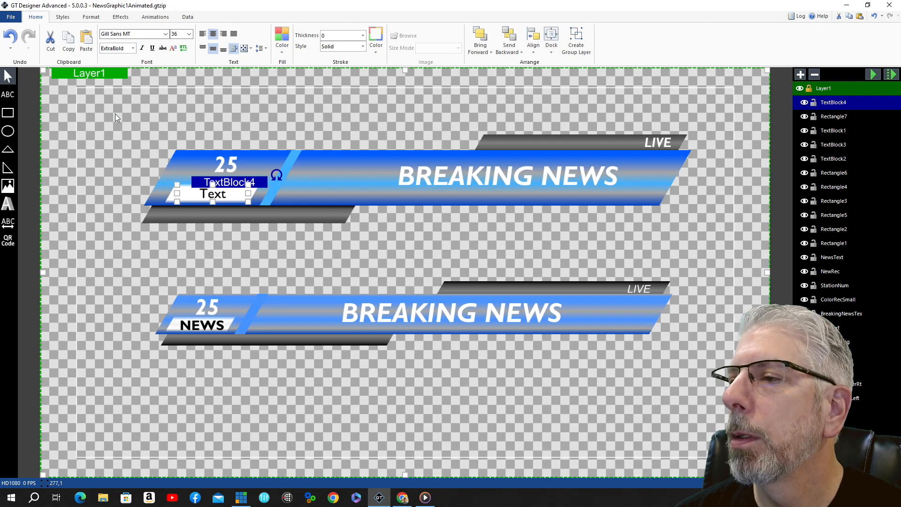
double_click(223, 194)
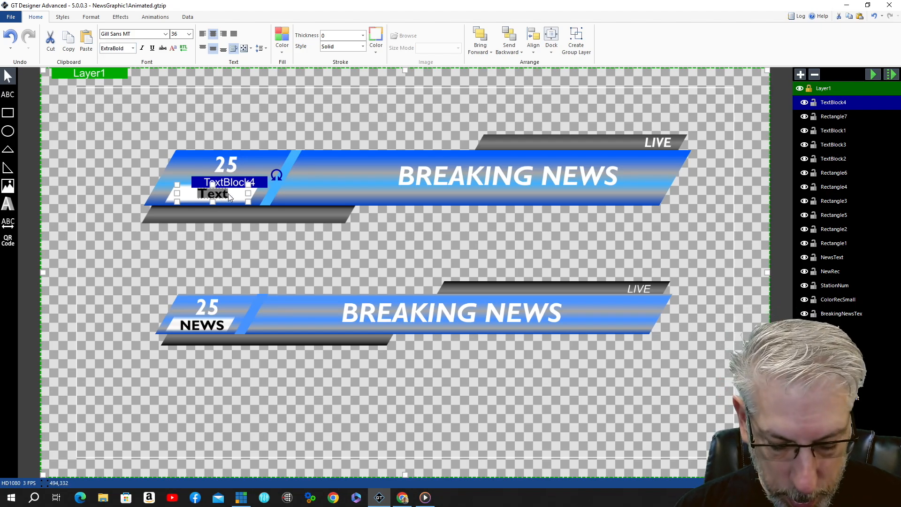
text(NEWS)
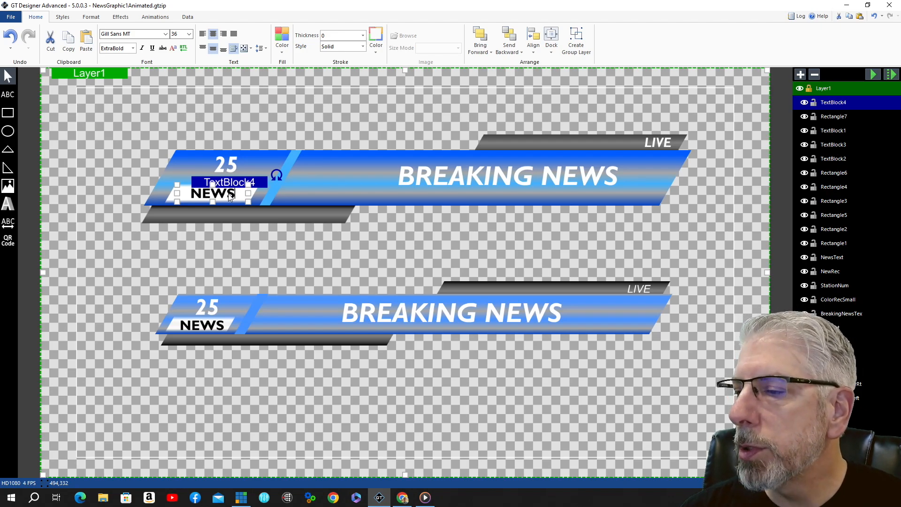
click(281, 124)
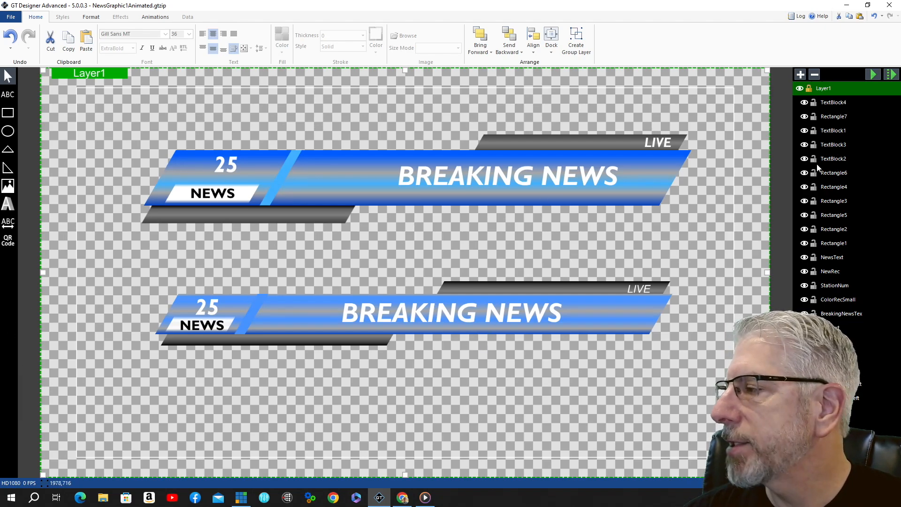
- Play the transition preview and check the transition type and timing of the lower reference graphic's NEWS text
click(873, 73)
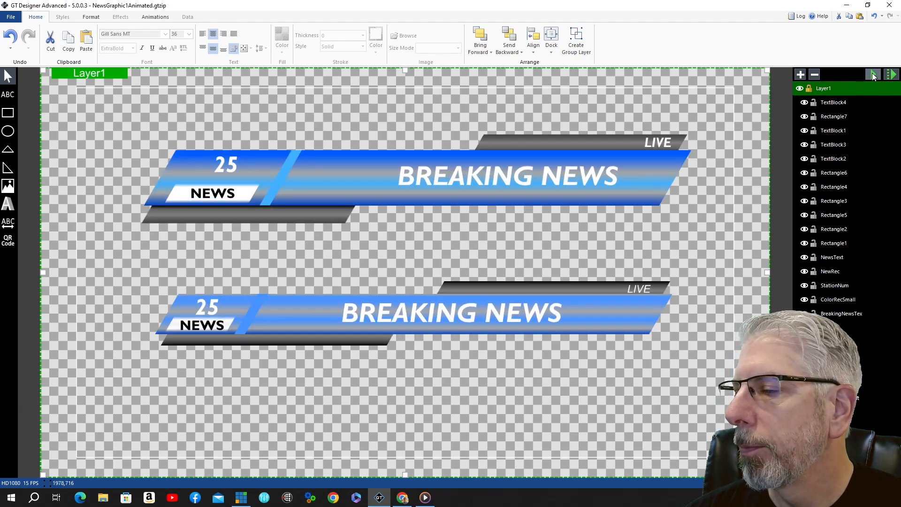
click(873, 74)
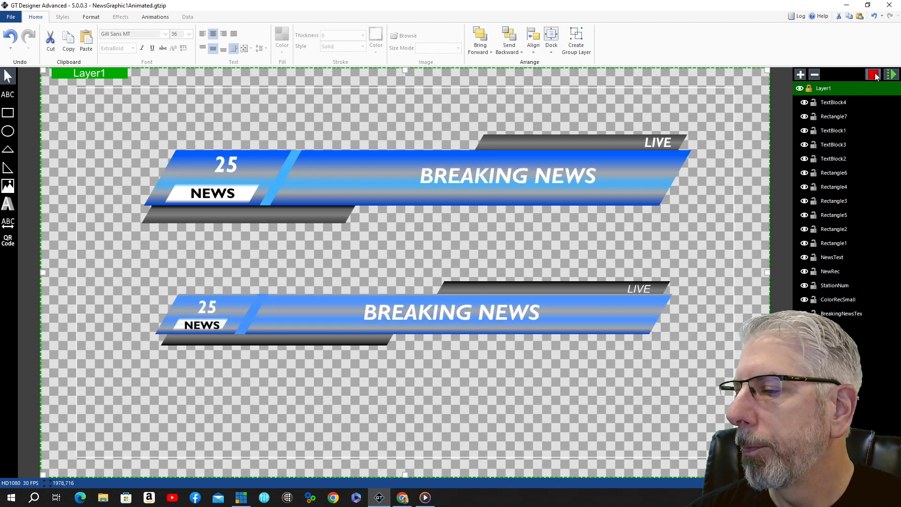
click(206, 328)
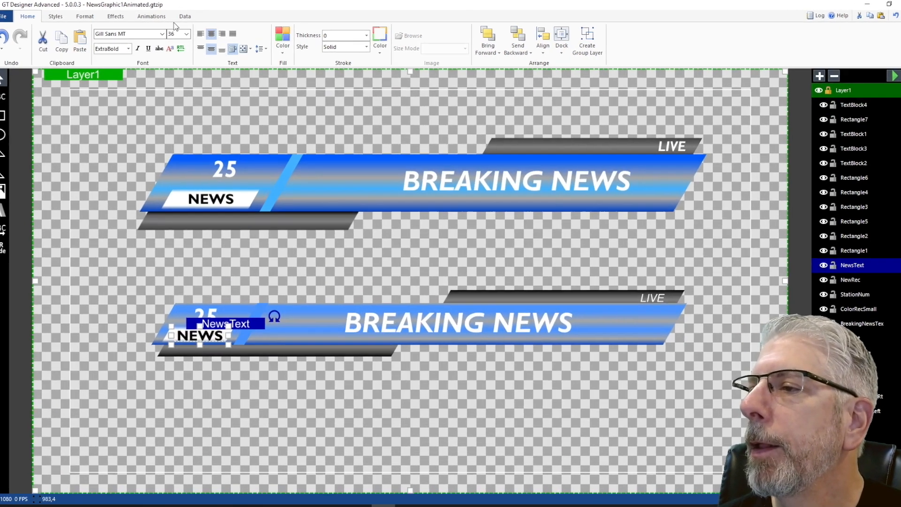
click(156, 17)
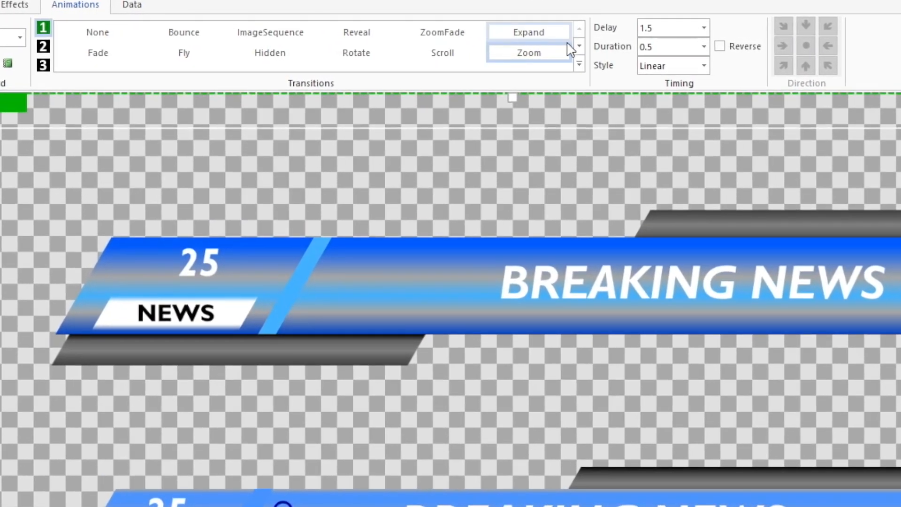
click(552, 54)
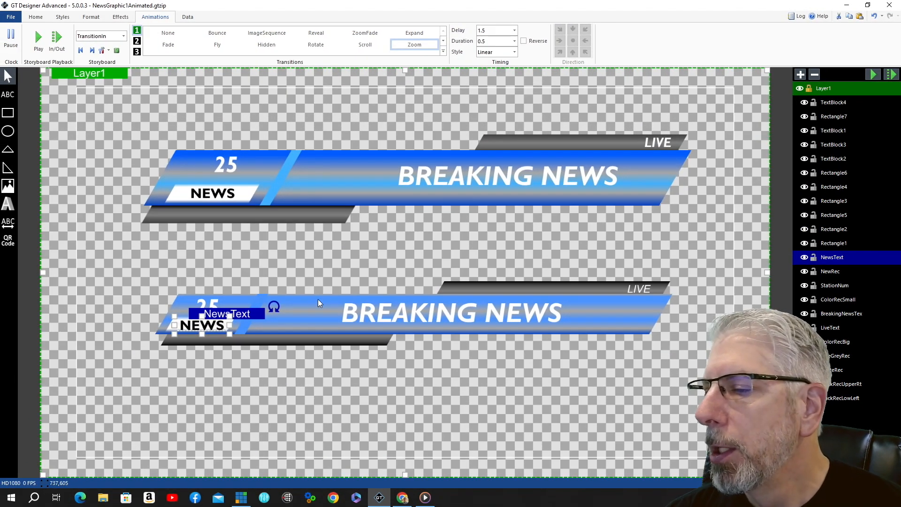
- Give the upper graphic's NEWS text a Zoom transition with a delay of 1.5 and a duration of 0.5
click(216, 196)
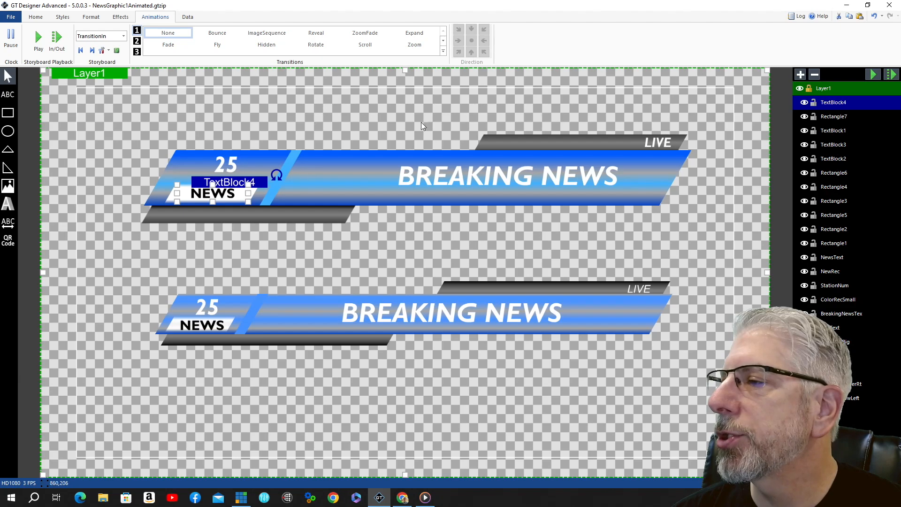
click(414, 45)
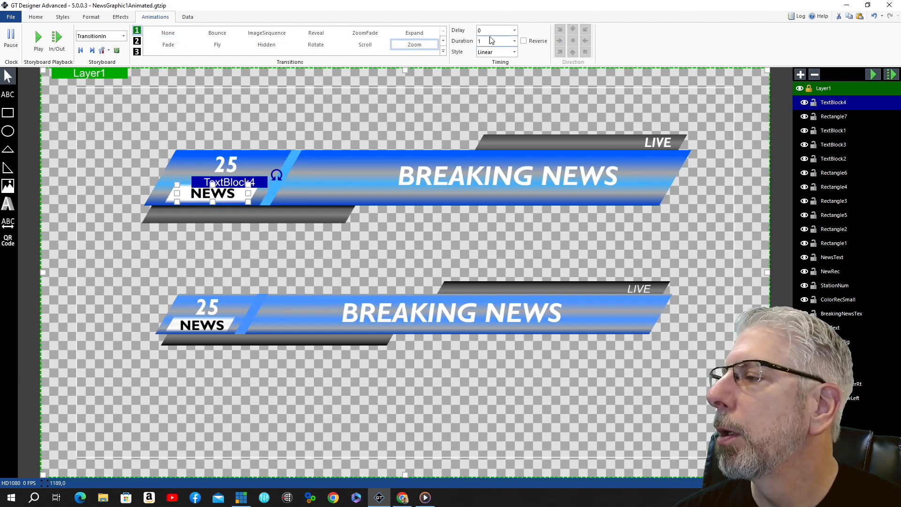
double_click(490, 30)
text(1.5)
click(514, 42)
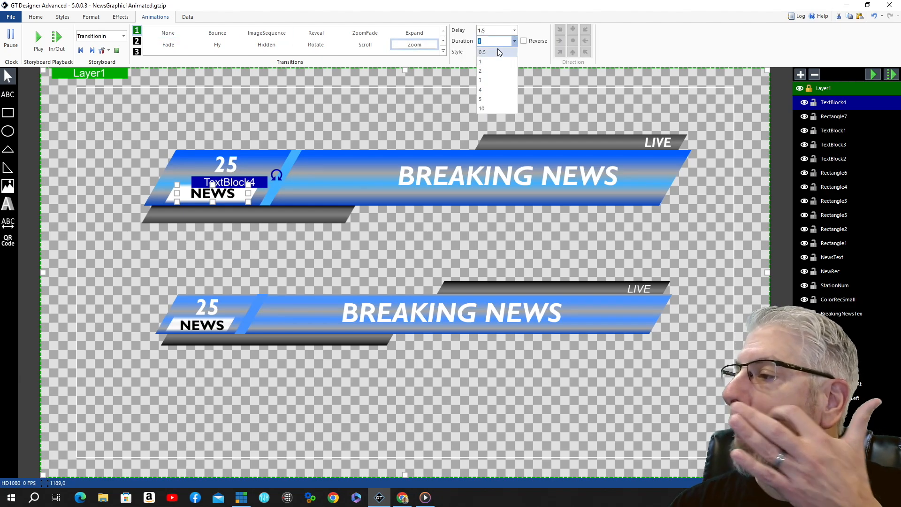
click(498, 48)
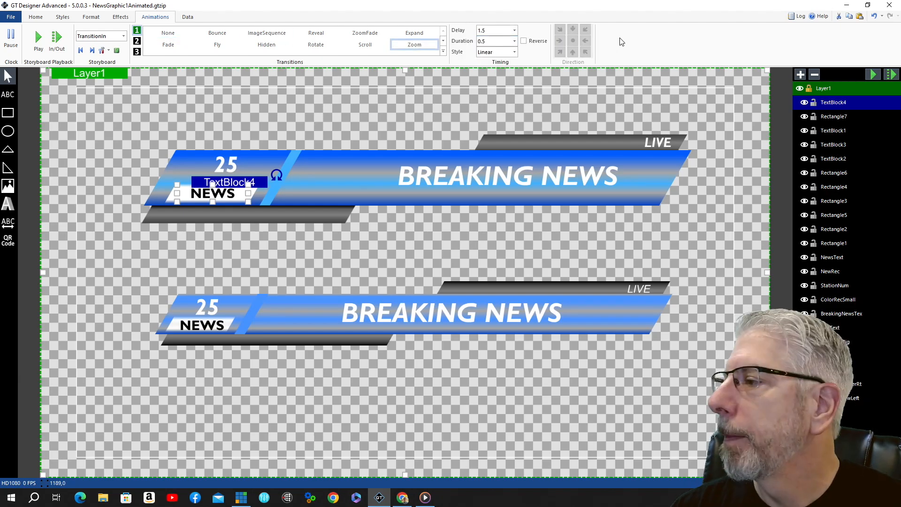
- Give the white rectangle behind the upper NEWS text a Zoom transition with delay 1.5 and duration 0.5
click(170, 202)
click(170, 200)
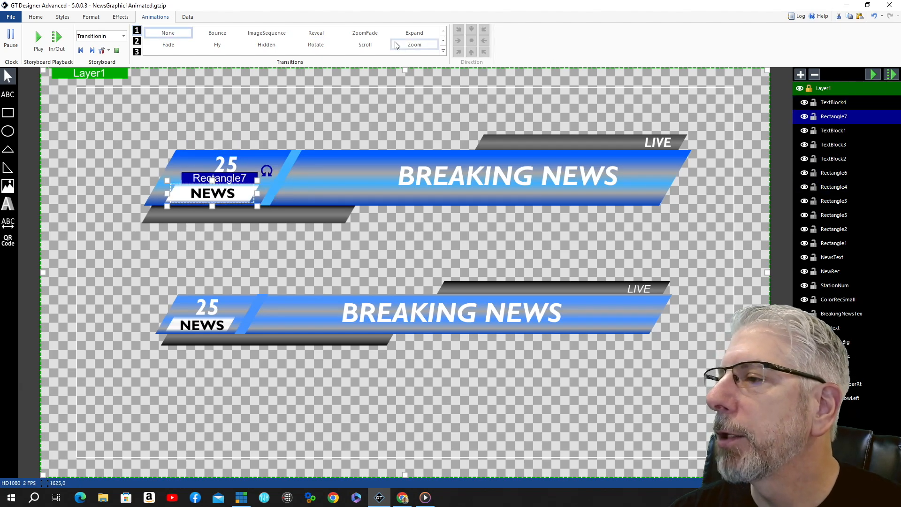
click(415, 44)
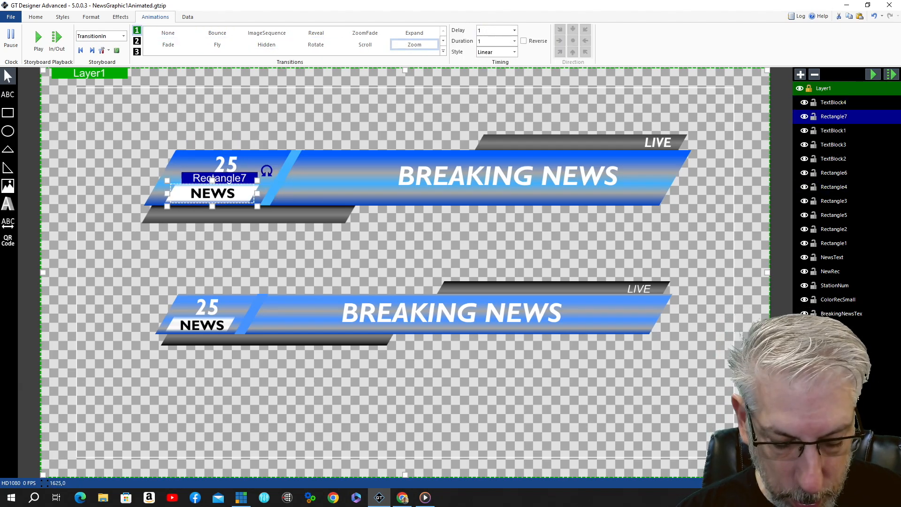
click(515, 30)
click(498, 57)
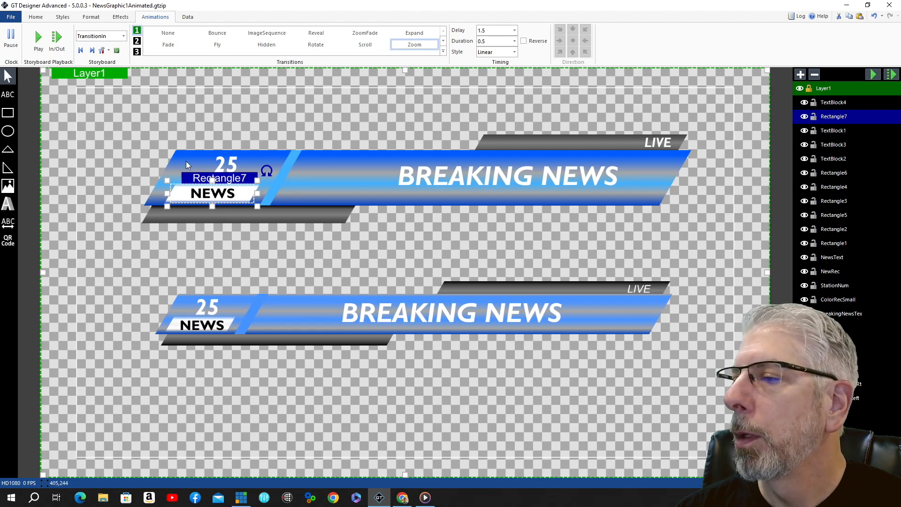
- Give the upper 25 text a Zoom transition with delay 1.5 and duration 0.5, matching the reference, and preview the animation
click(234, 164)
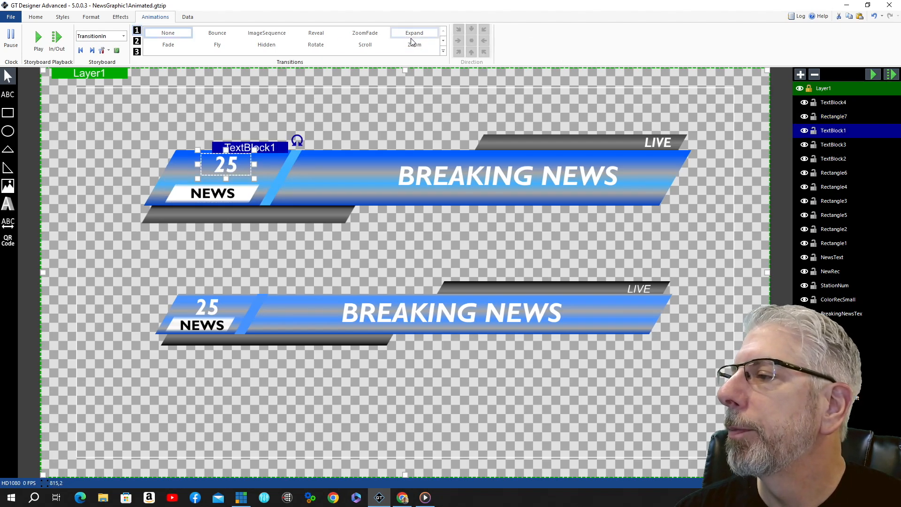
click(215, 306)
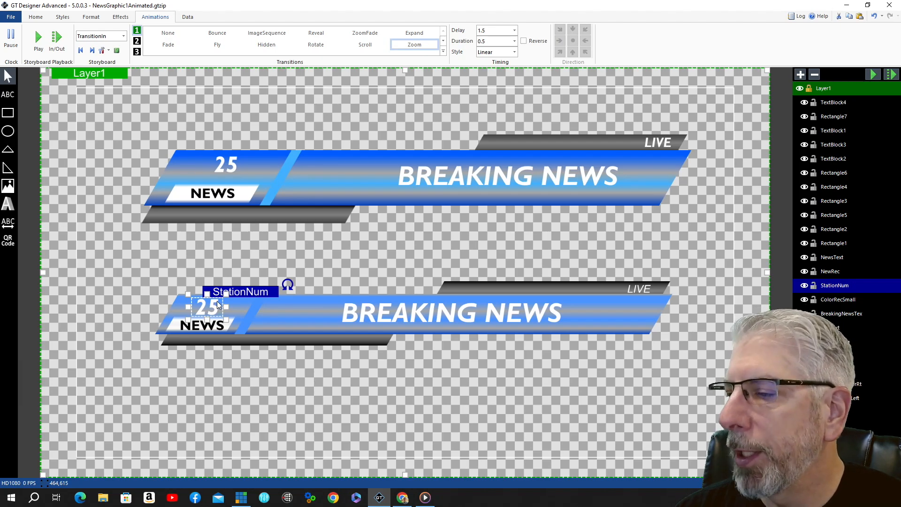
click(225, 164)
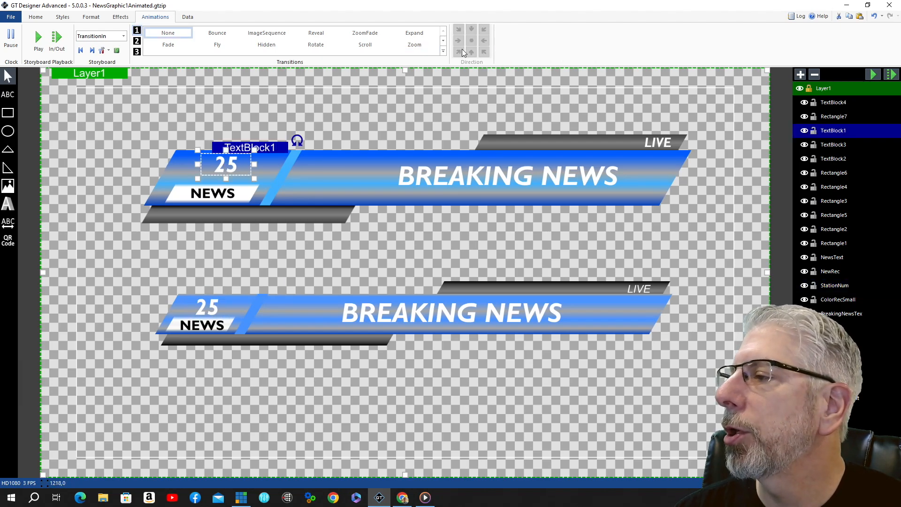
click(415, 45)
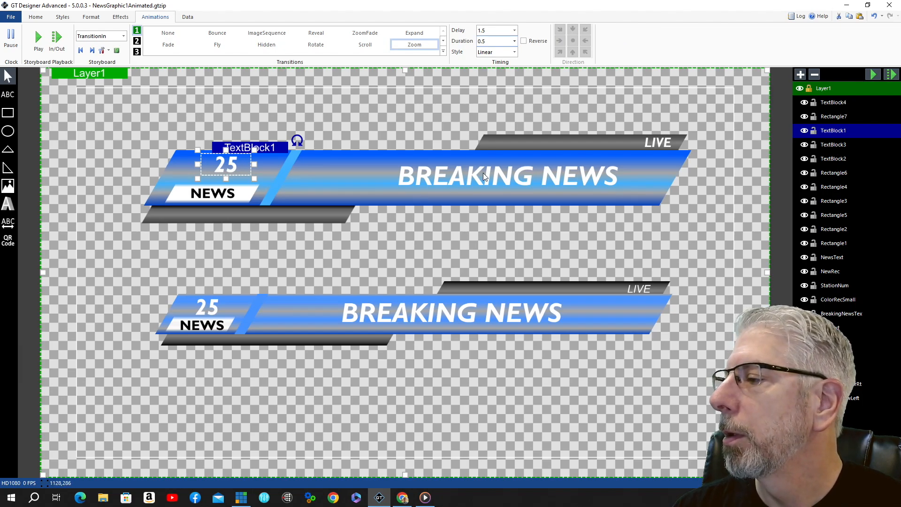
click(693, 100)
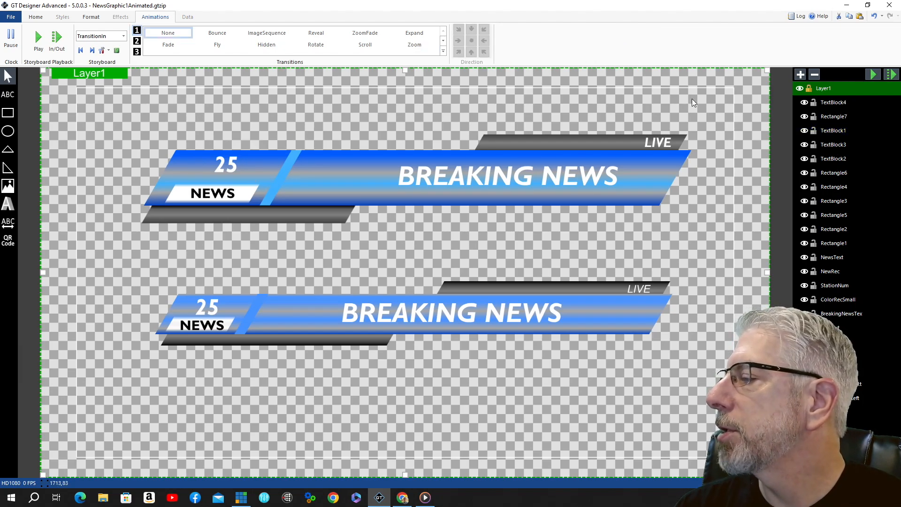
click(874, 74)
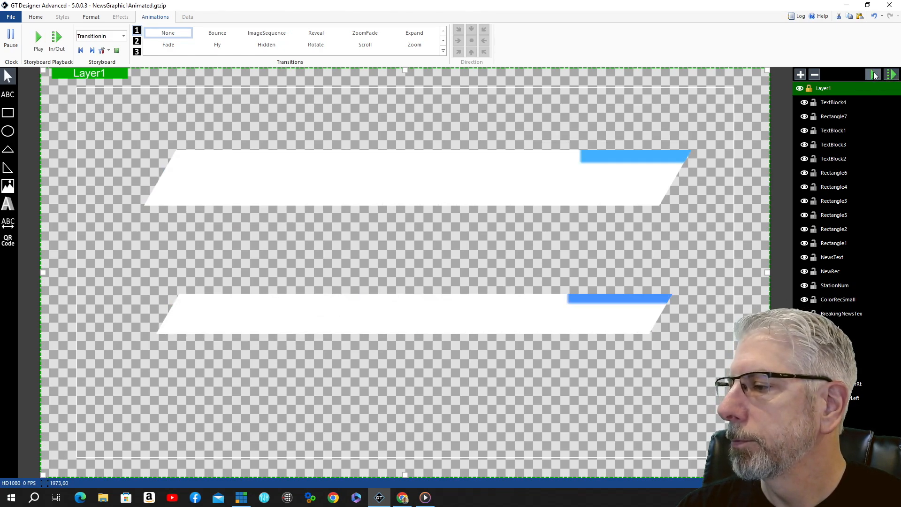
click(874, 75)
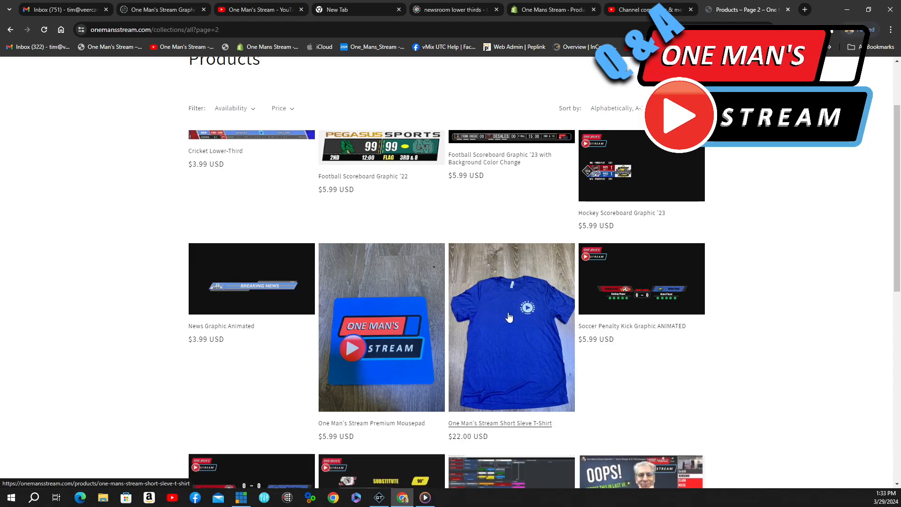
- Open the One Man's Stream short sleeve T-shirt product page and look through its photos, colors, sizes and description
click(507, 328)
scroll(514, 300, down, 2)
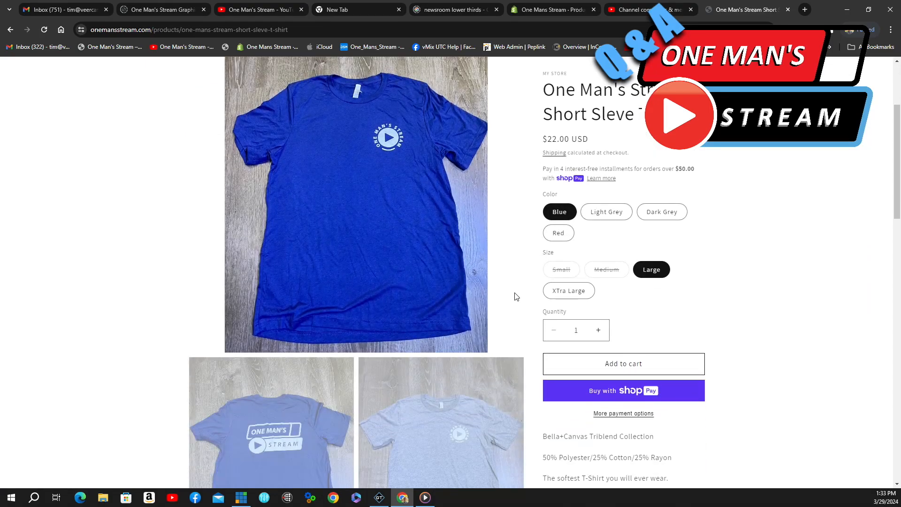
scroll(517, 297, down, 5)
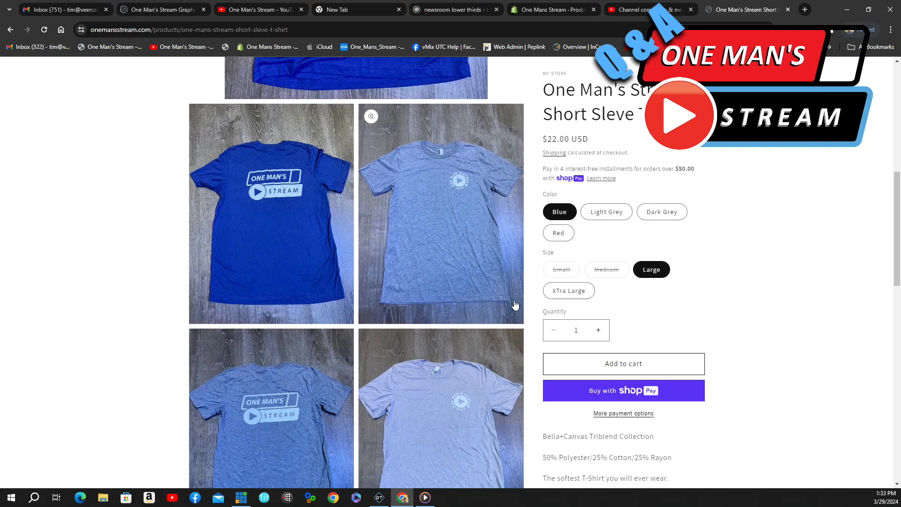
scroll(515, 304, down, 5)
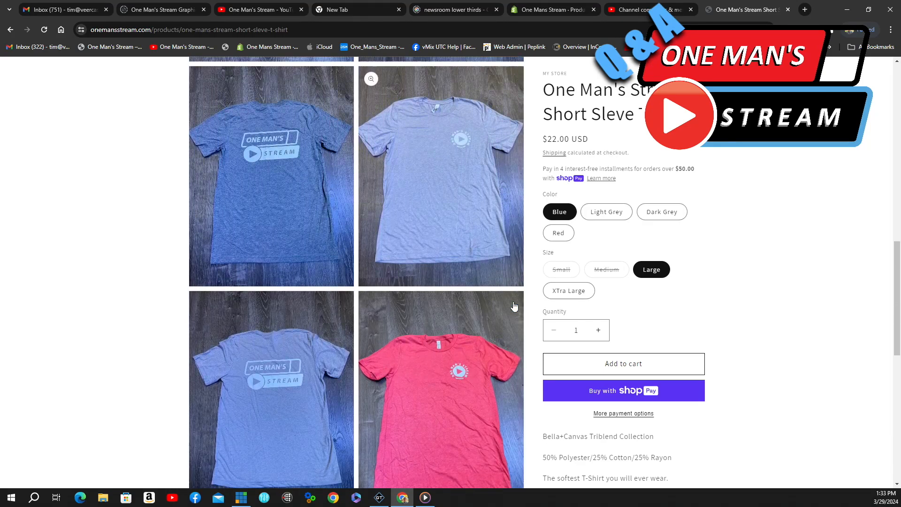
scroll(514, 306, down, 6)
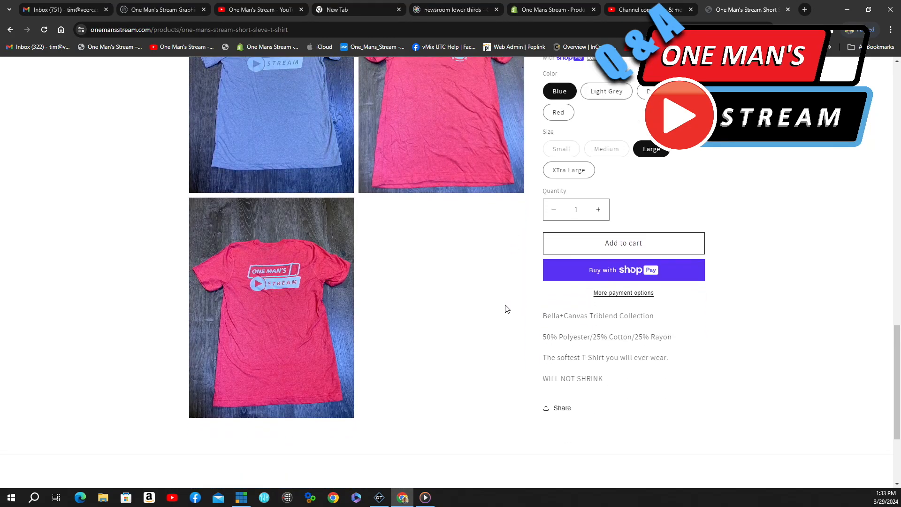
scroll(507, 309, up, 15)
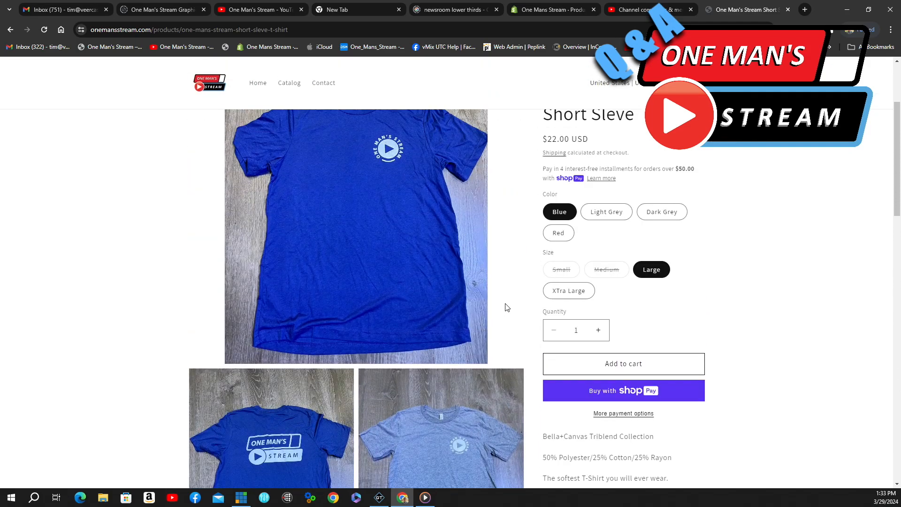
scroll(507, 307, up, 2)
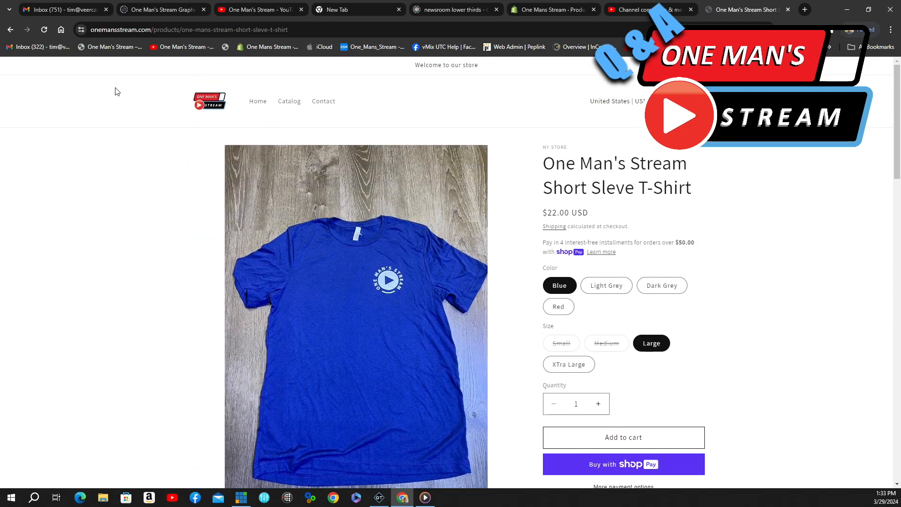
scroll(511, 306, down, 10)
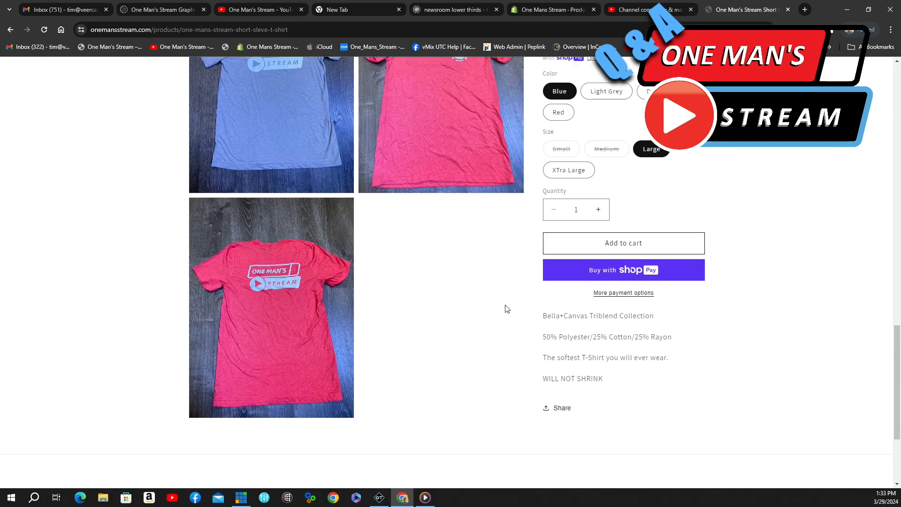
scroll(506, 310, up, 5)
scroll(506, 309, up, 7)
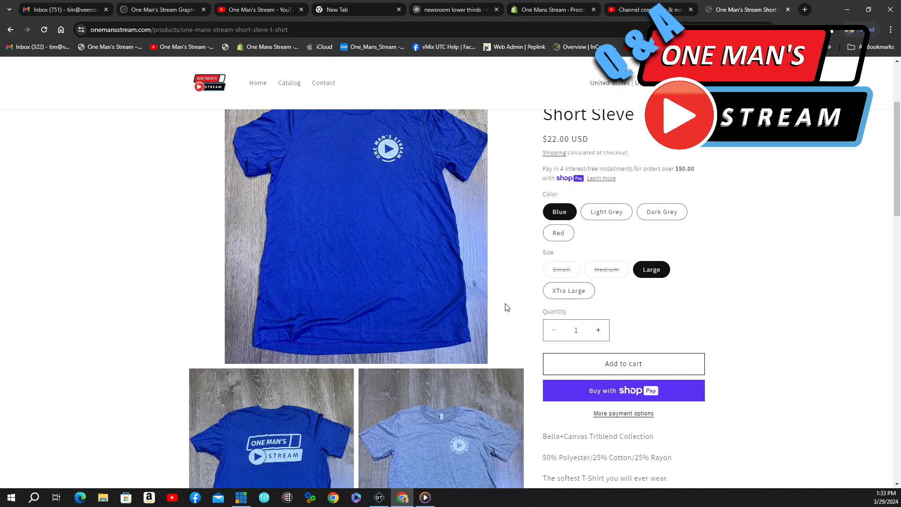
scroll(509, 308, down, 11)
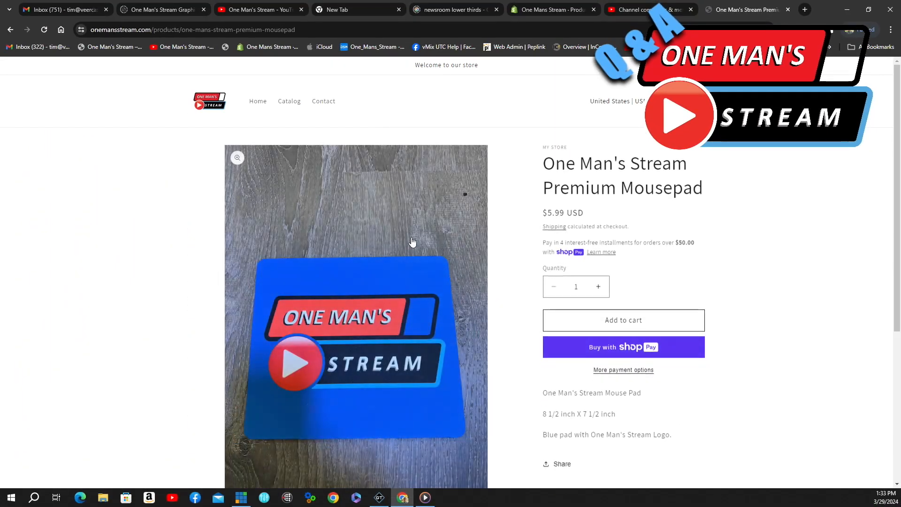
- Enlarge the One Man's Stream Premium Mousepad photo and examine the printed logo
click(372, 318)
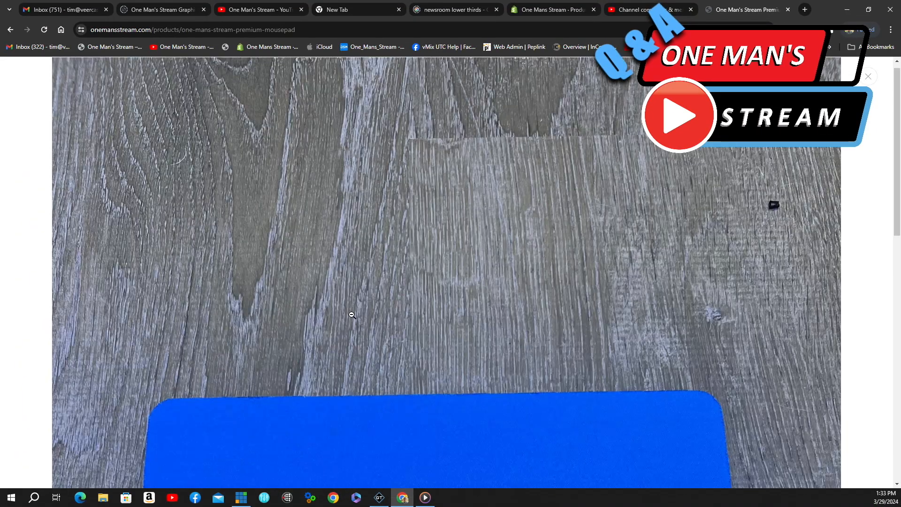
scroll(356, 319, down, 5)
scroll(355, 319, down, 2)
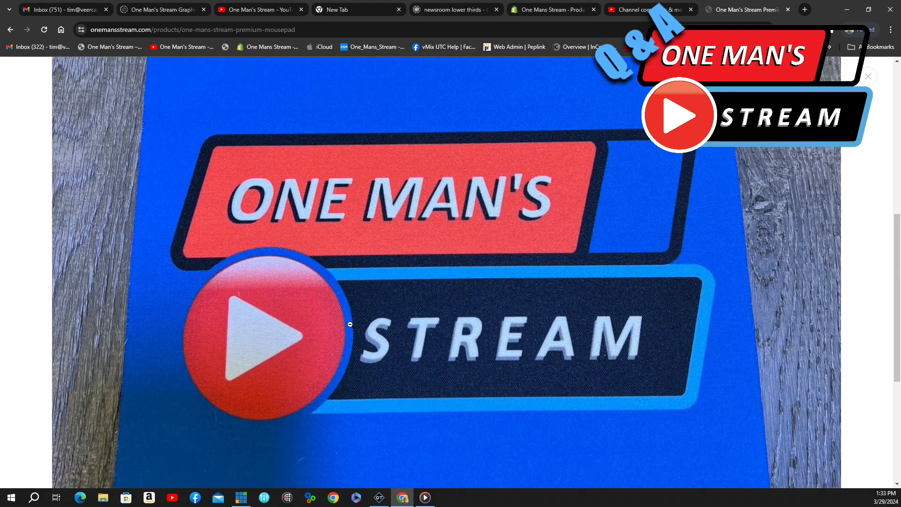
- Return to the product catalog and open the store's home page
click(10, 29)
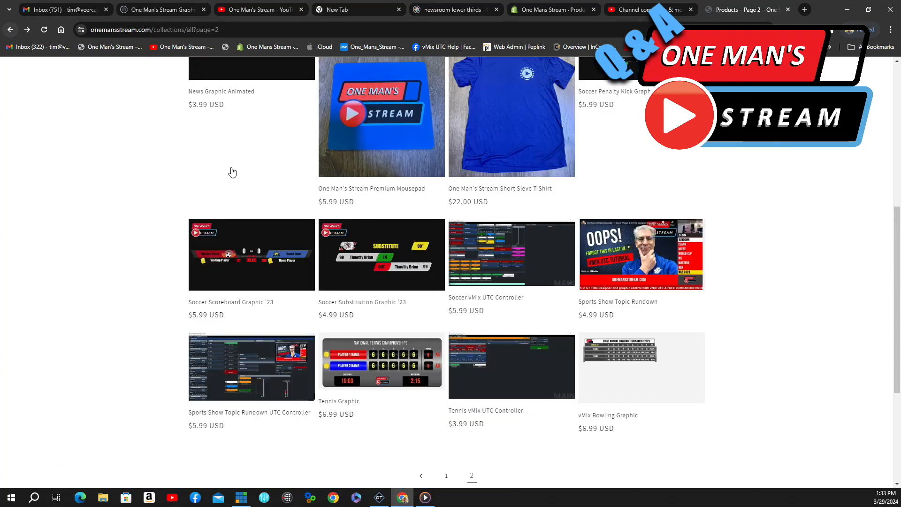
scroll(309, 245, up, 7)
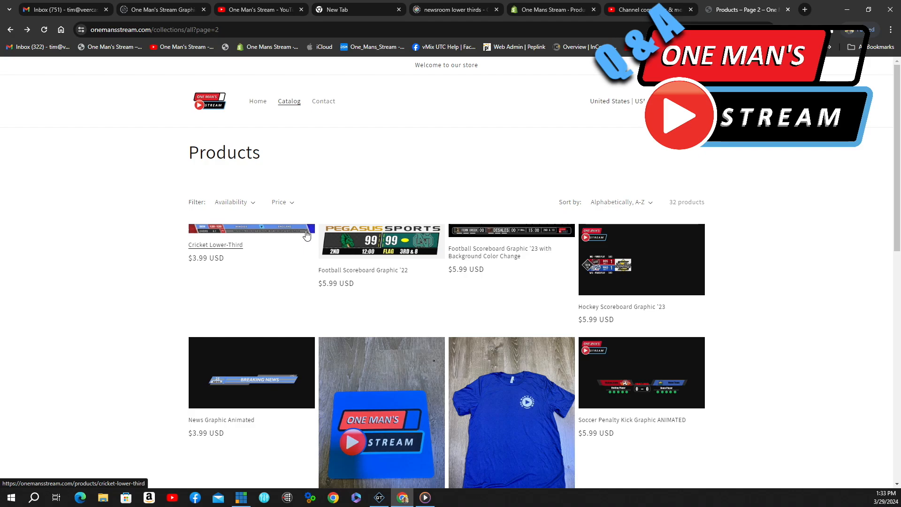
click(258, 104)
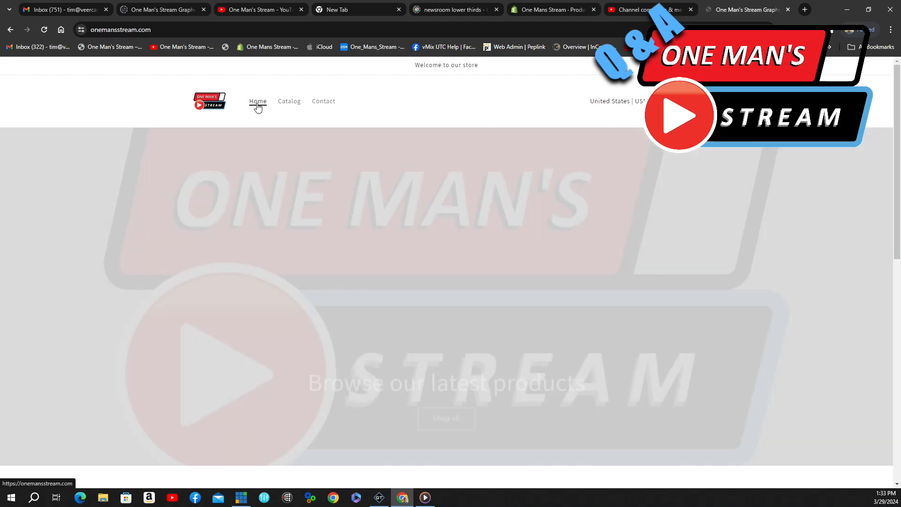